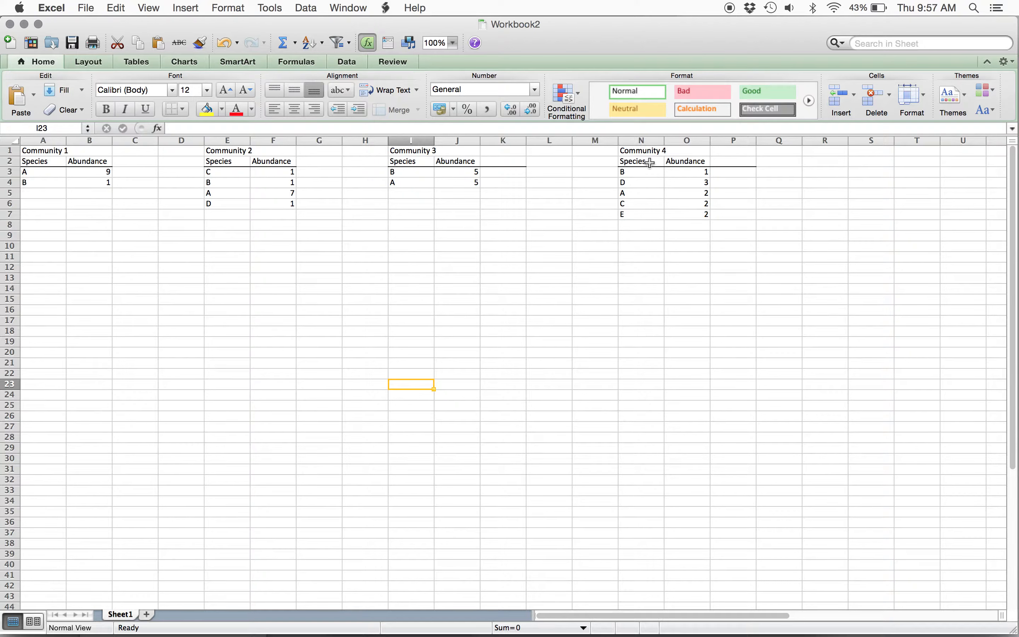
Step: Sort the Community 4 species table (N2:O7) by Abundance from smallest to largest
drag(649, 162, 675, 214)
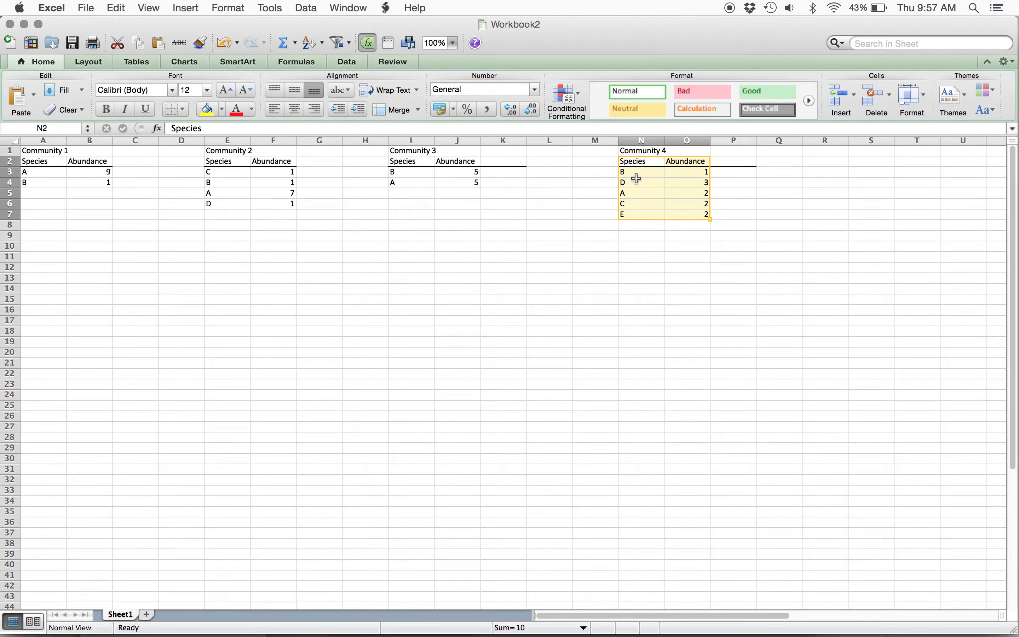
click(310, 8)
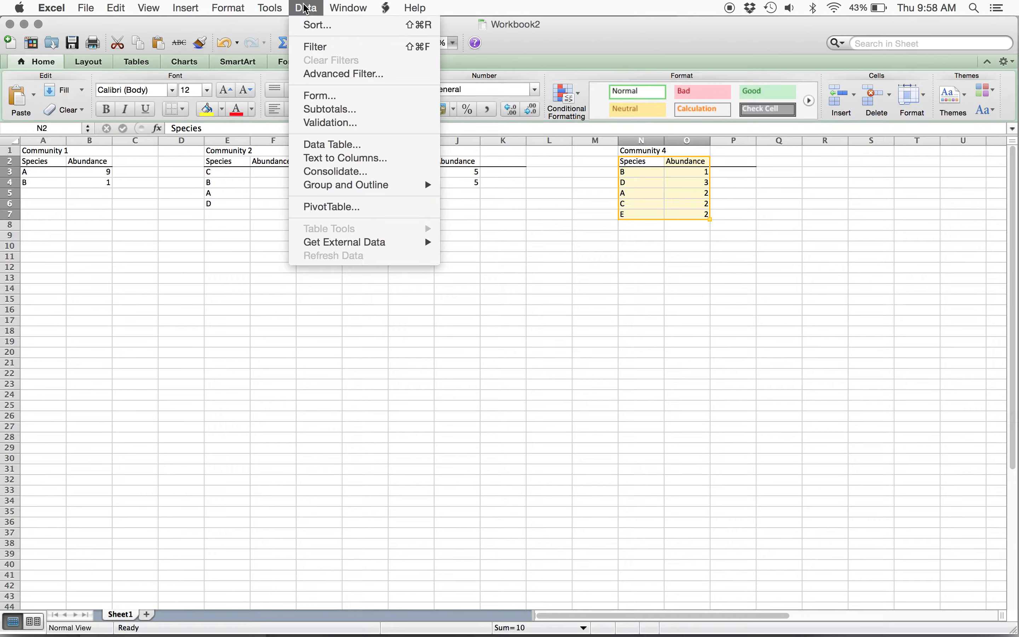
click(309, 24)
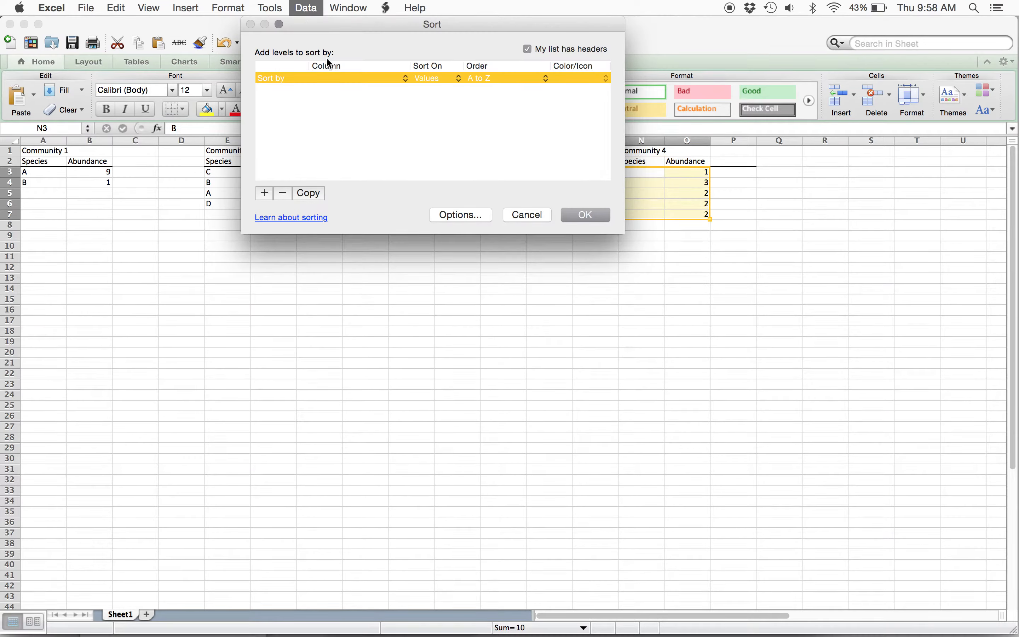
click(352, 75)
click(352, 91)
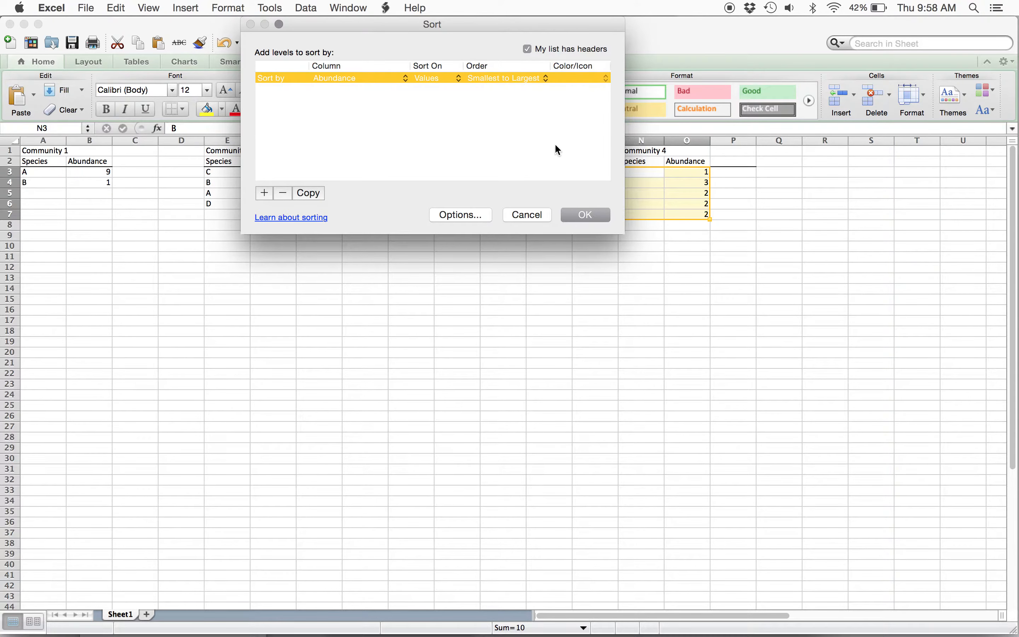
click(577, 215)
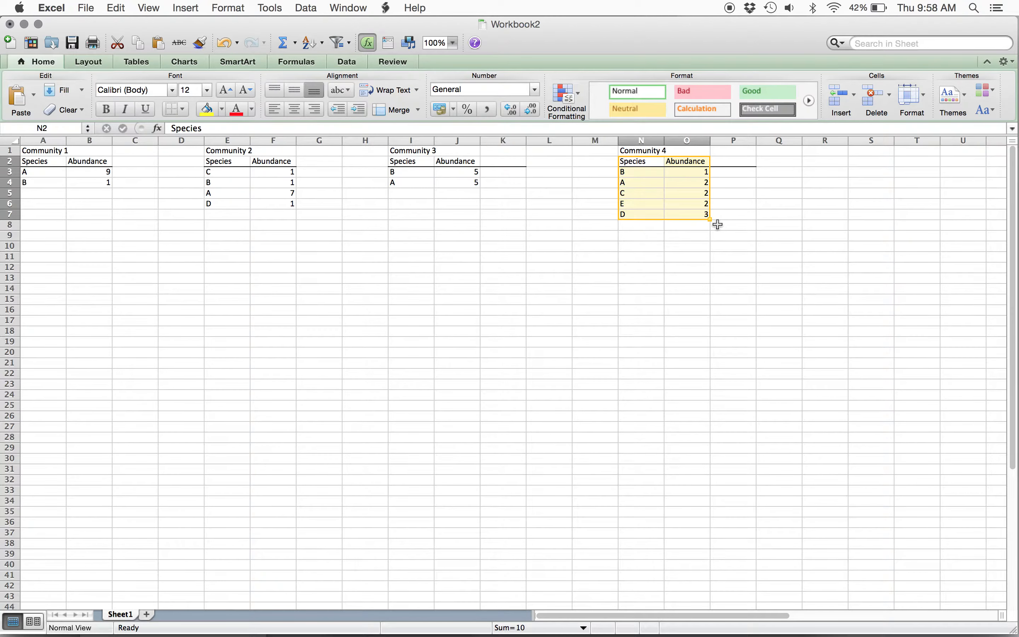
Step: Re-sort the Community 4 species table by Abundance from largest to smallest
click(307, 8)
click(309, 24)
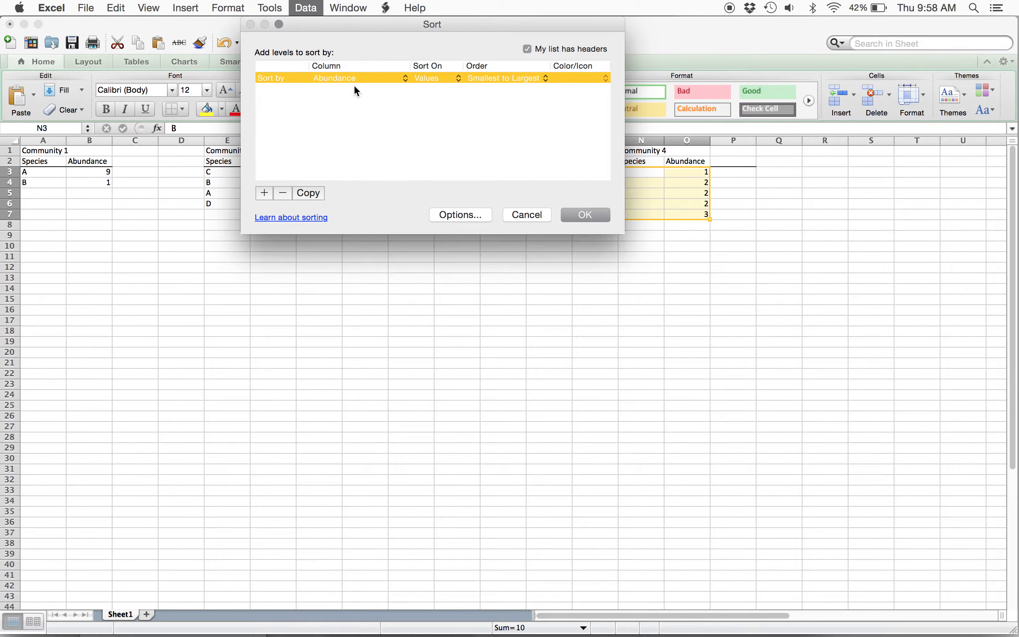
click(491, 77)
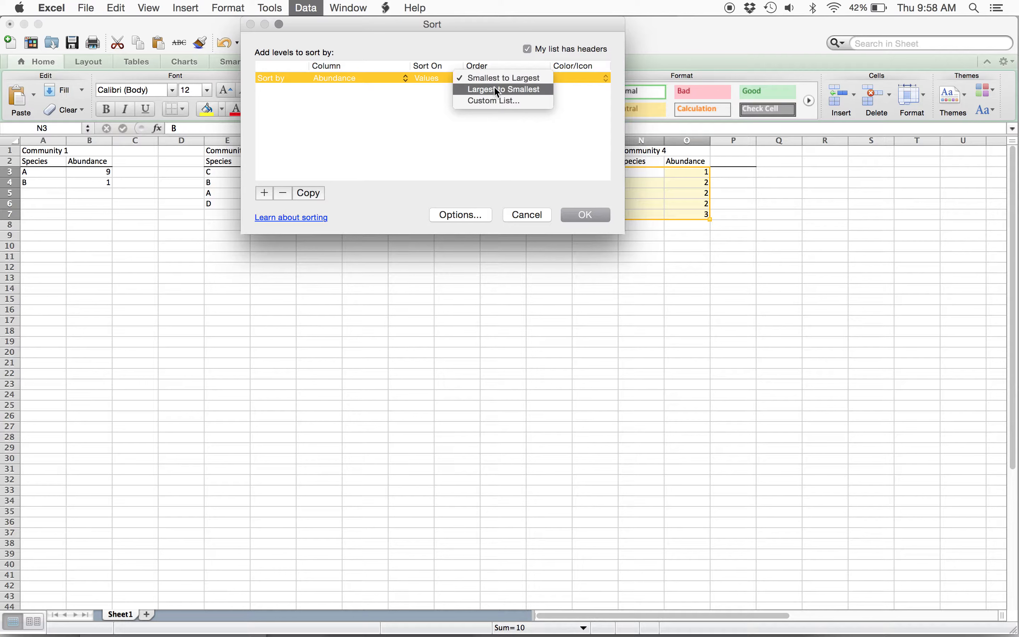
click(498, 90)
click(587, 215)
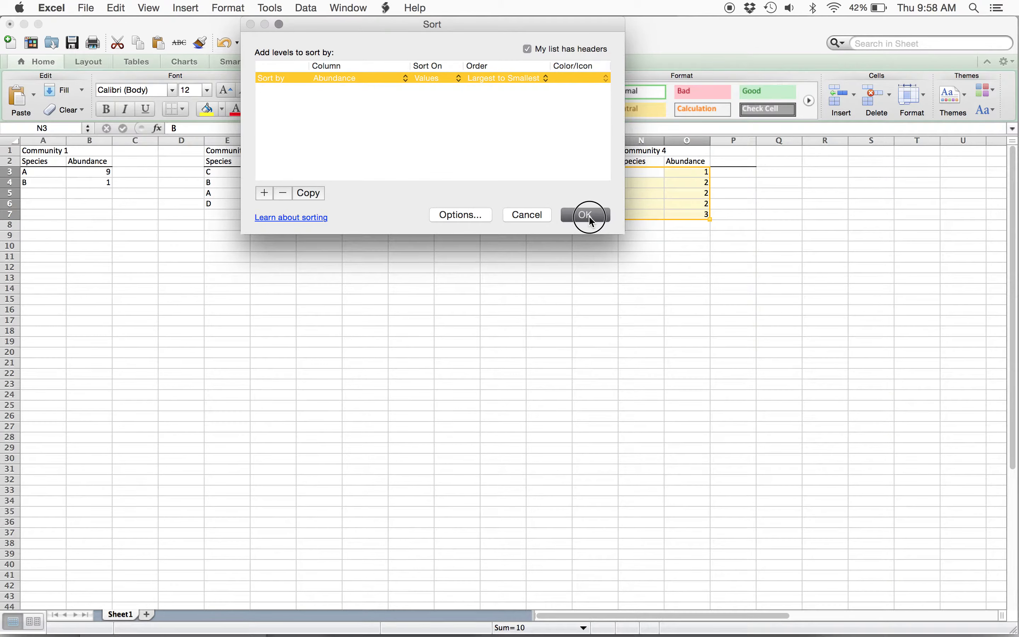
Step: Add a "Rank" column in P2 of the Community 4 table and number the five species 1 to 5 in P3:P7
click(734, 164)
text(Rank)
key(Return)
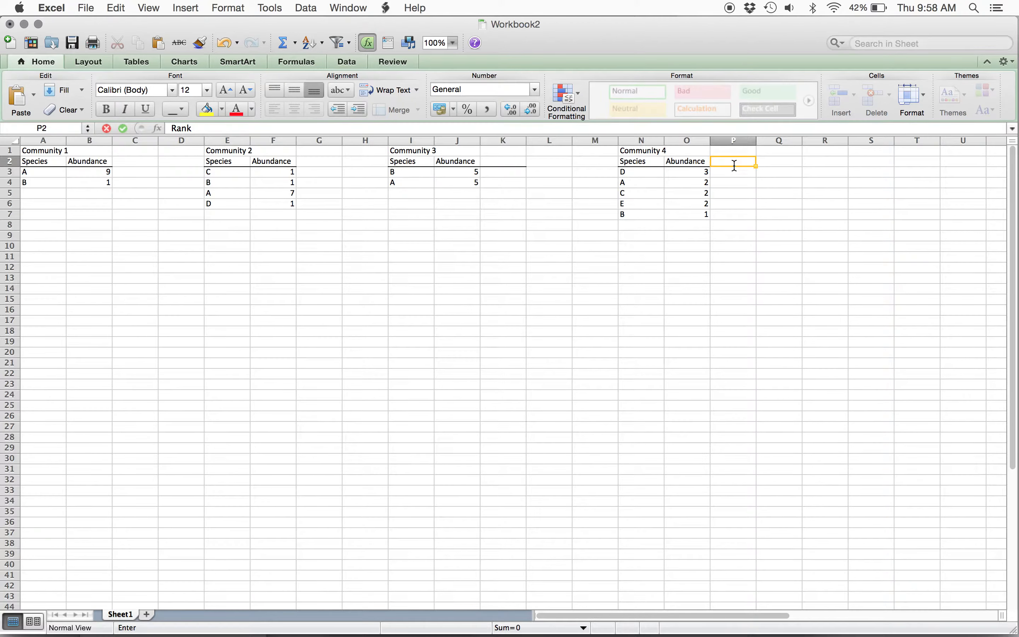
text(1)
key(Return)
text(2)
key(Return)
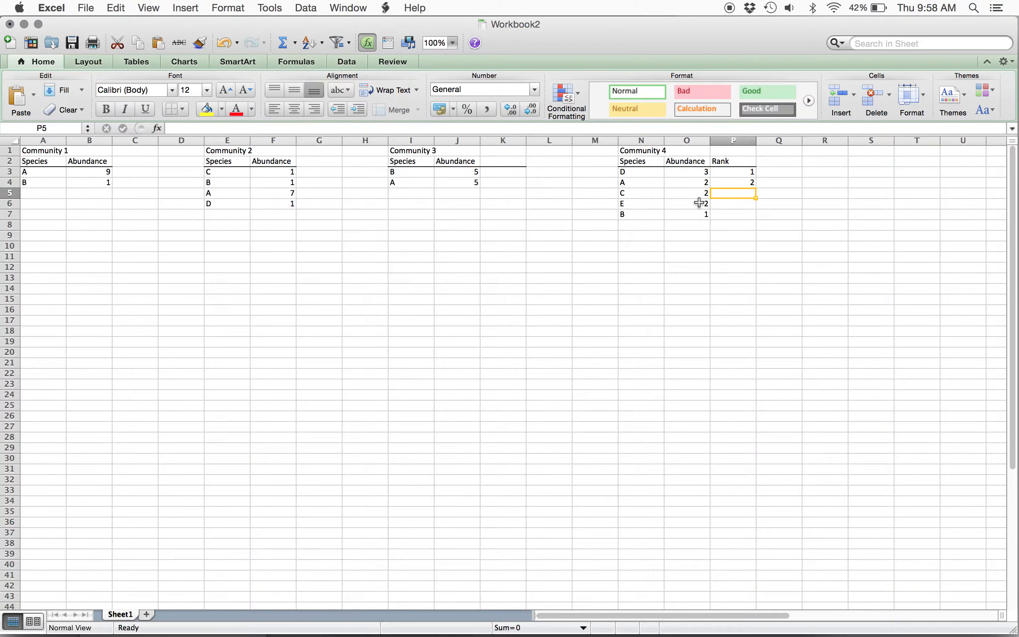
text(3)
key(Return)
text(4)
key(Return)
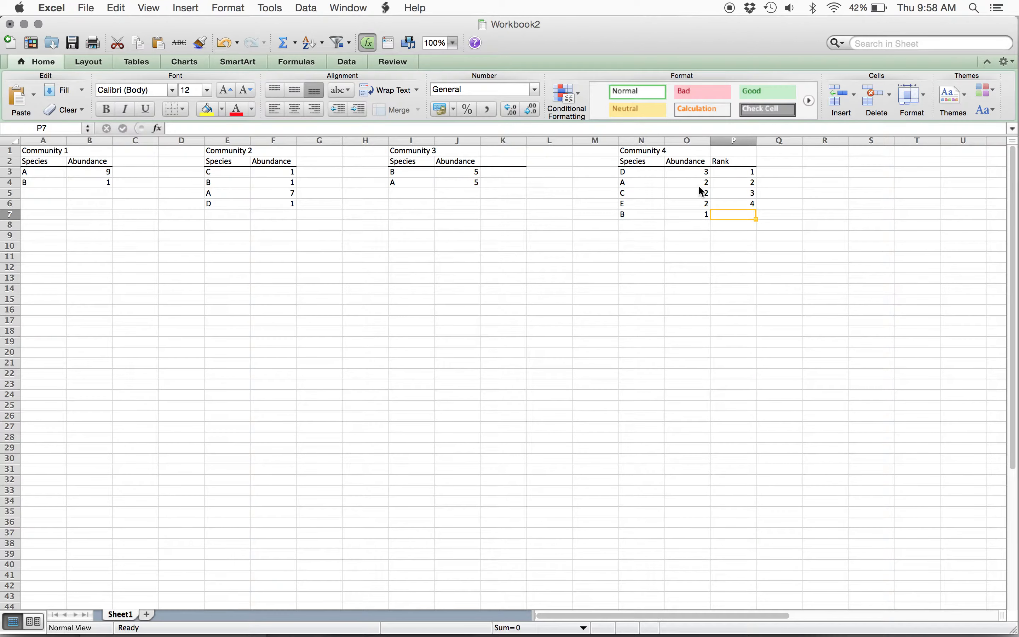
text(5)
click(700, 190)
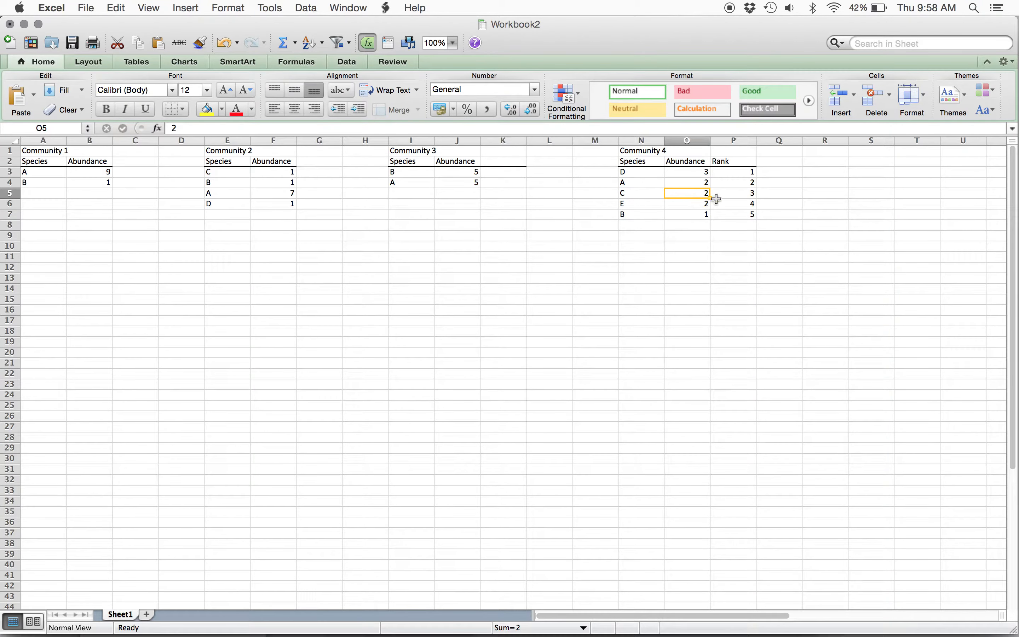
Step: Enter the column header "Relative Abundance" in cell Q2, beside the Rank header of Community 4
click(773, 159)
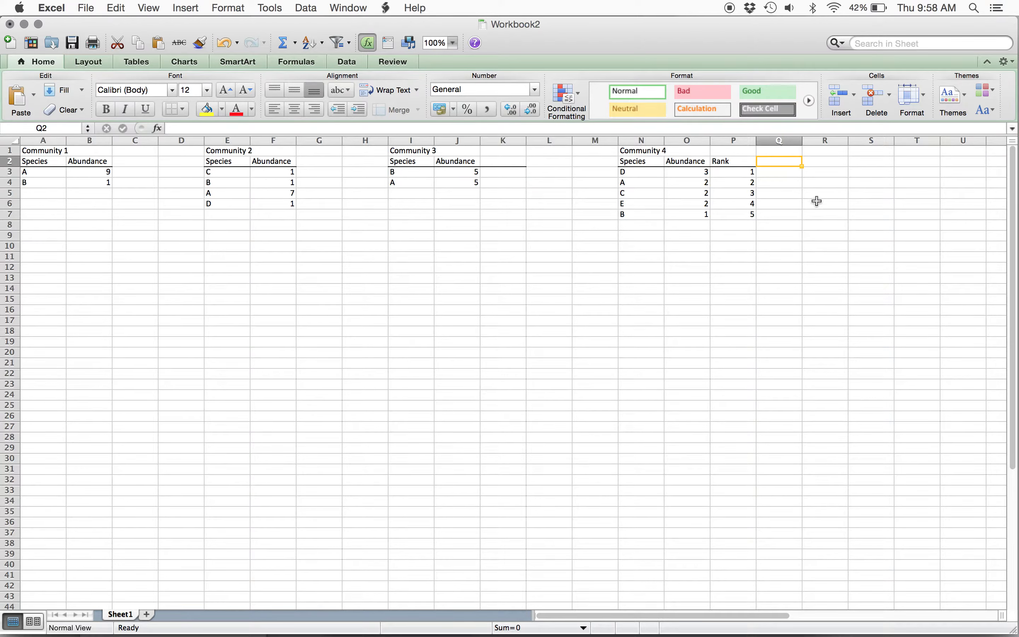
text(R)
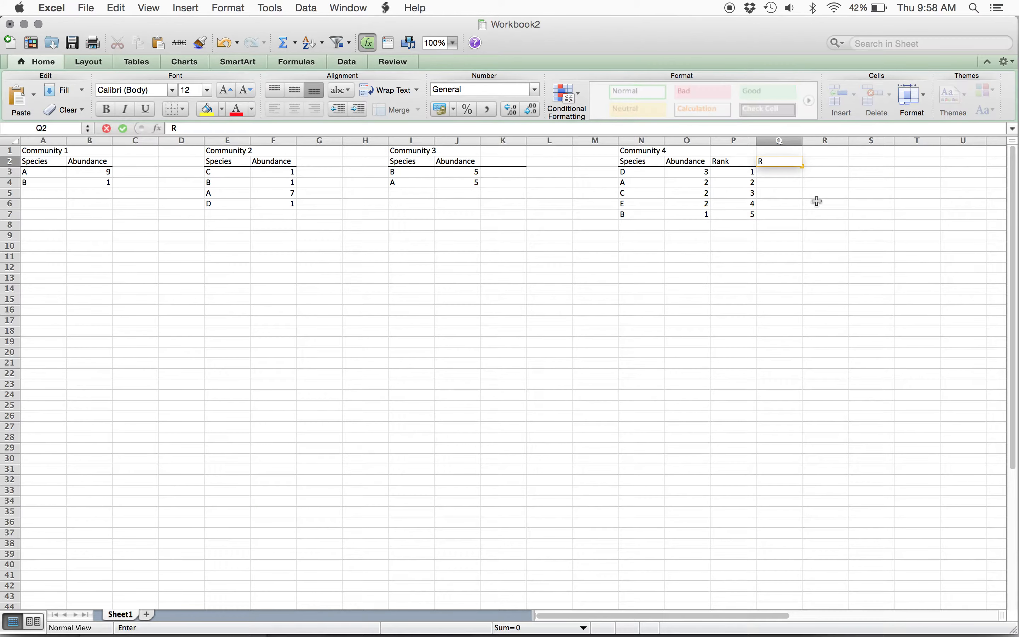
text(elative Abundance)
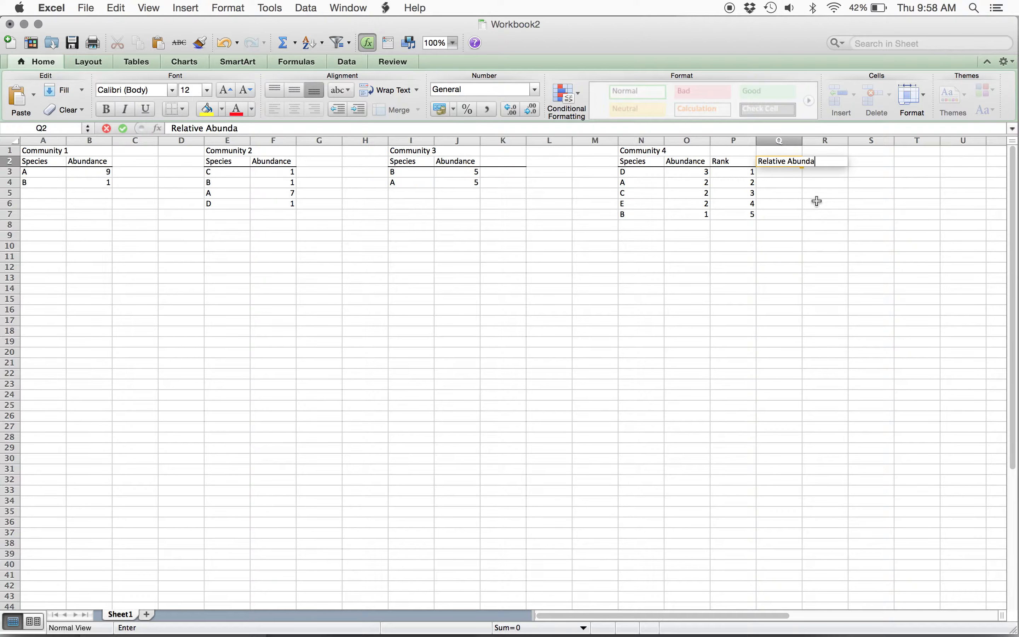
key(Return)
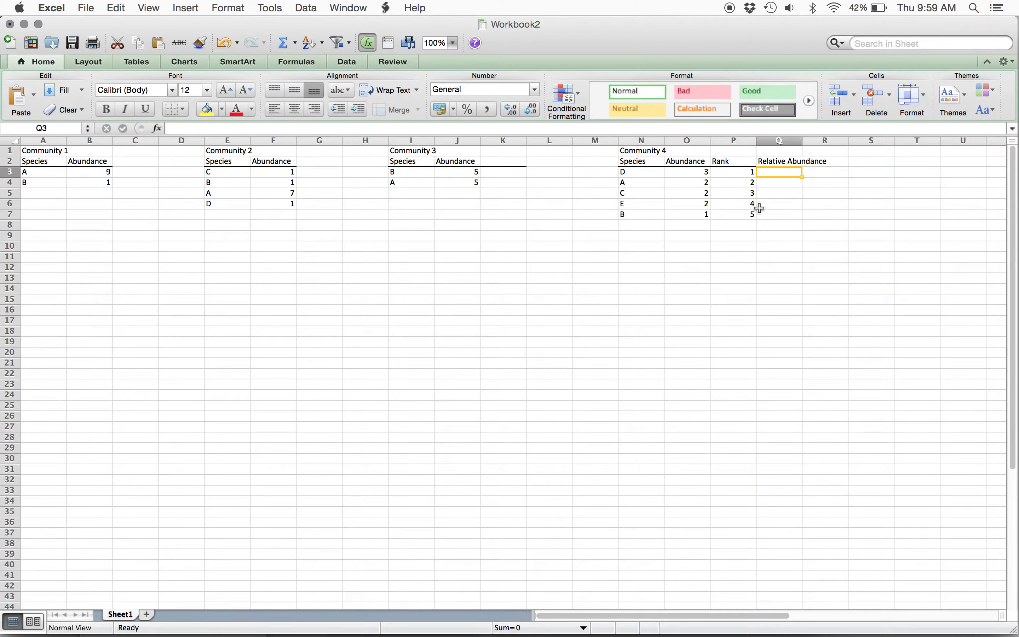
Step: Enter the label "total abund." in cell N9 below the Community 4 species list
click(651, 237)
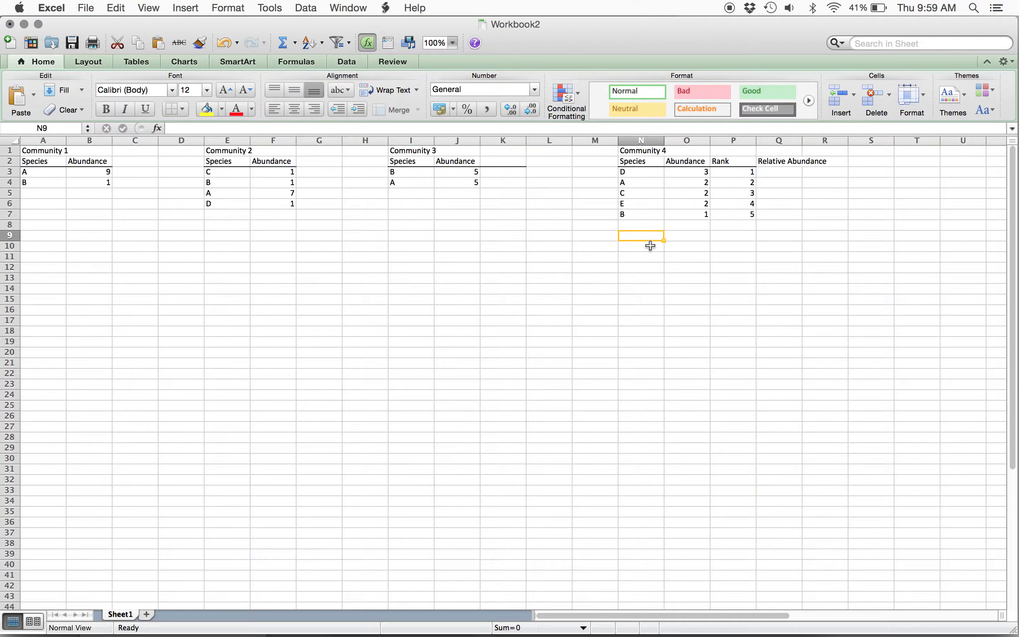
text(total abu)
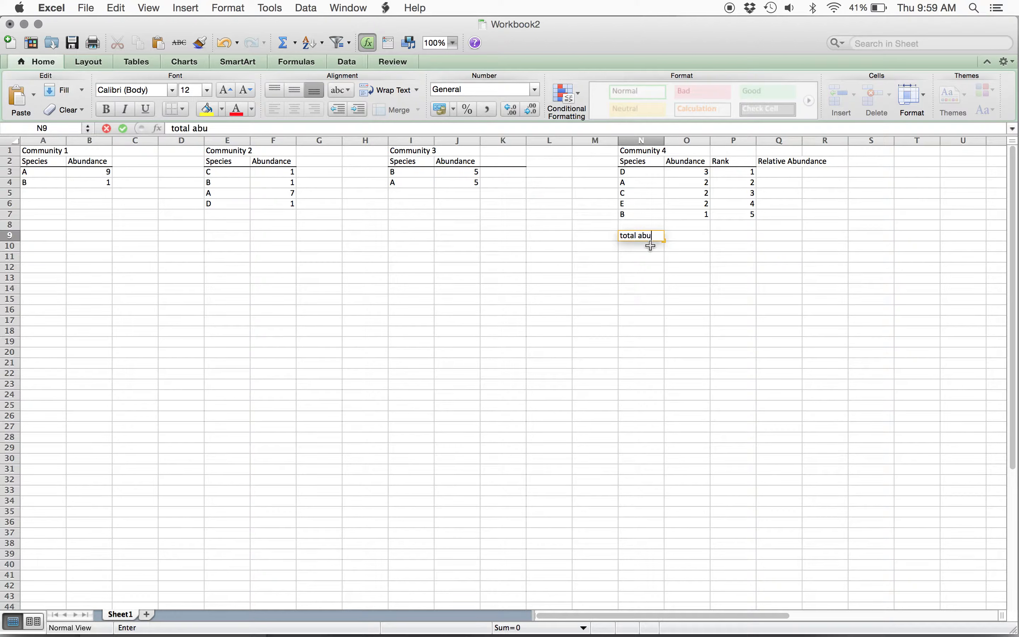
text(nd.)
key(Return)
Step: Calculate Community 4's total abundance in cell O9 with the formula =sum(O3:O7)
key(Tab)
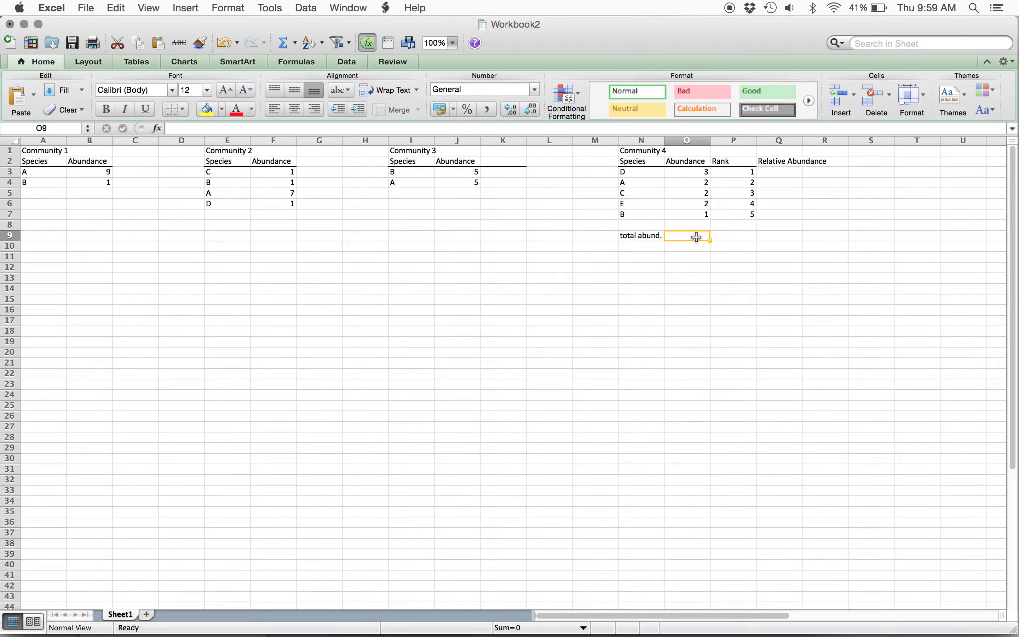
text(=)
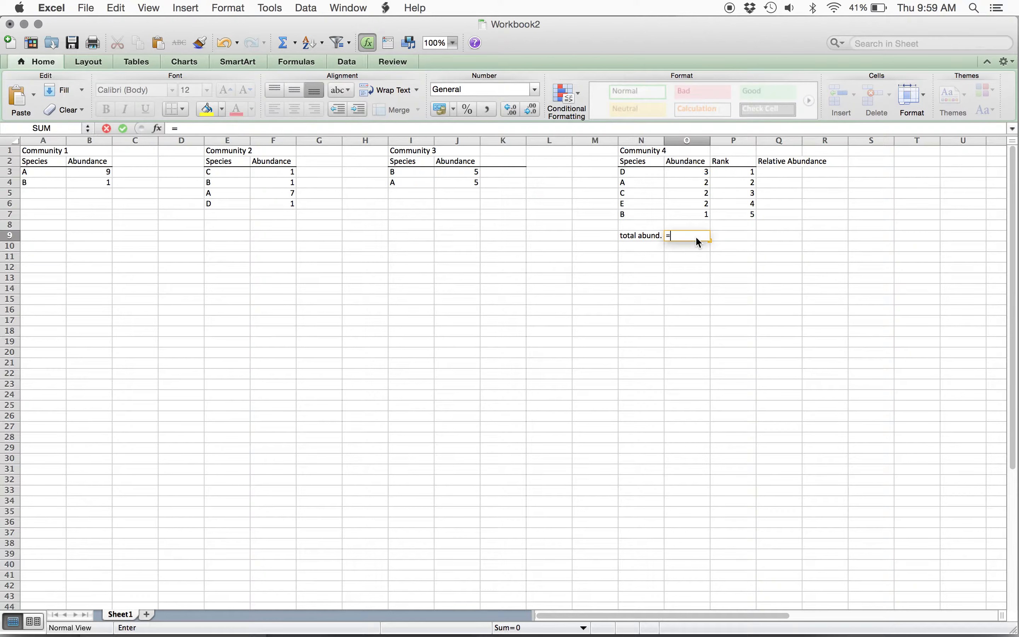
text(sum)
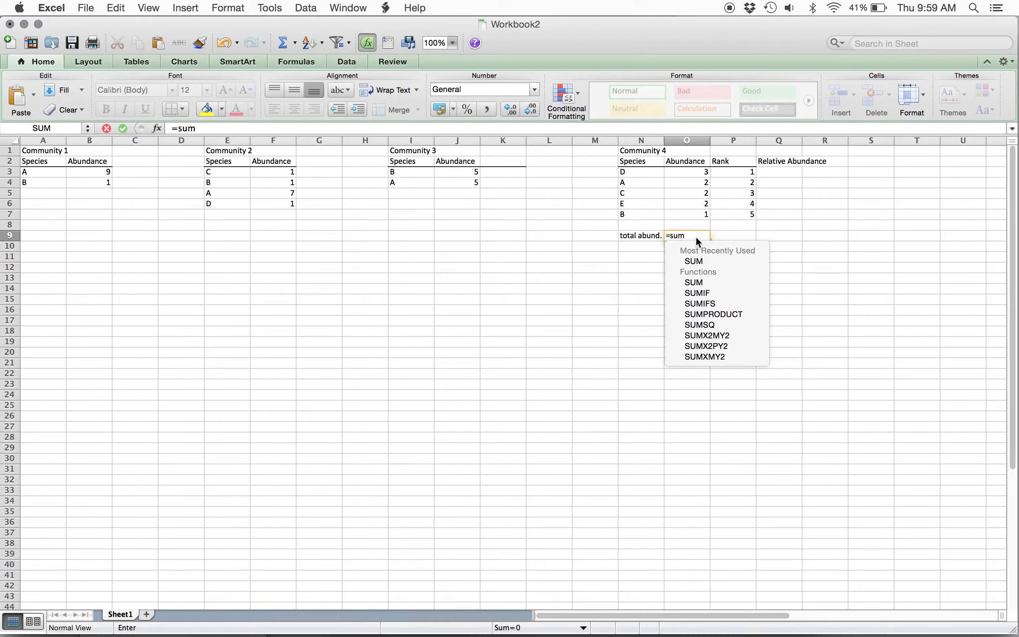
text(()
click(699, 171)
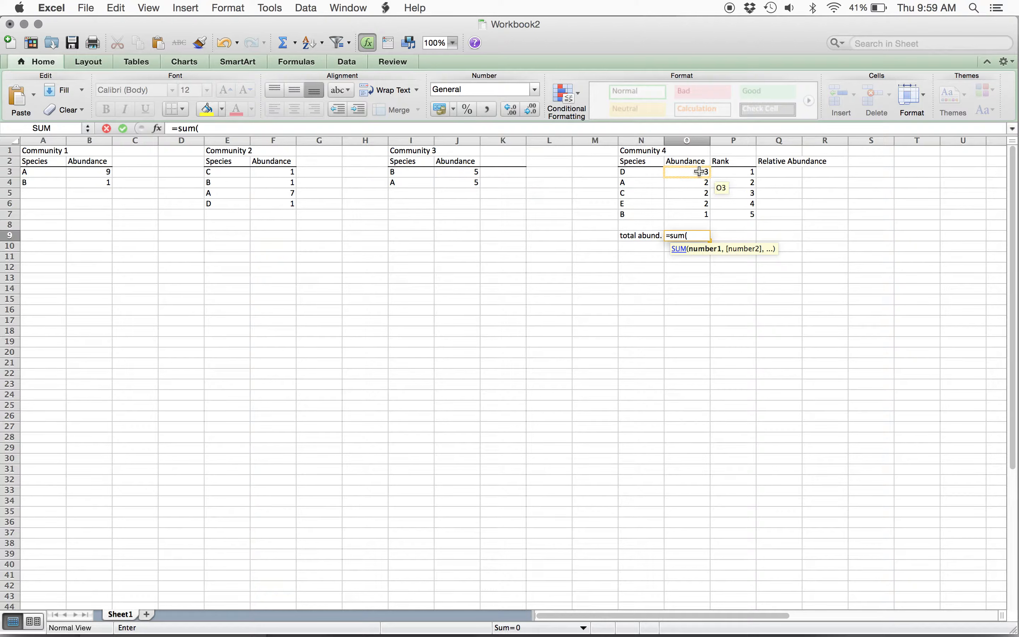
drag(699, 171, 702, 215)
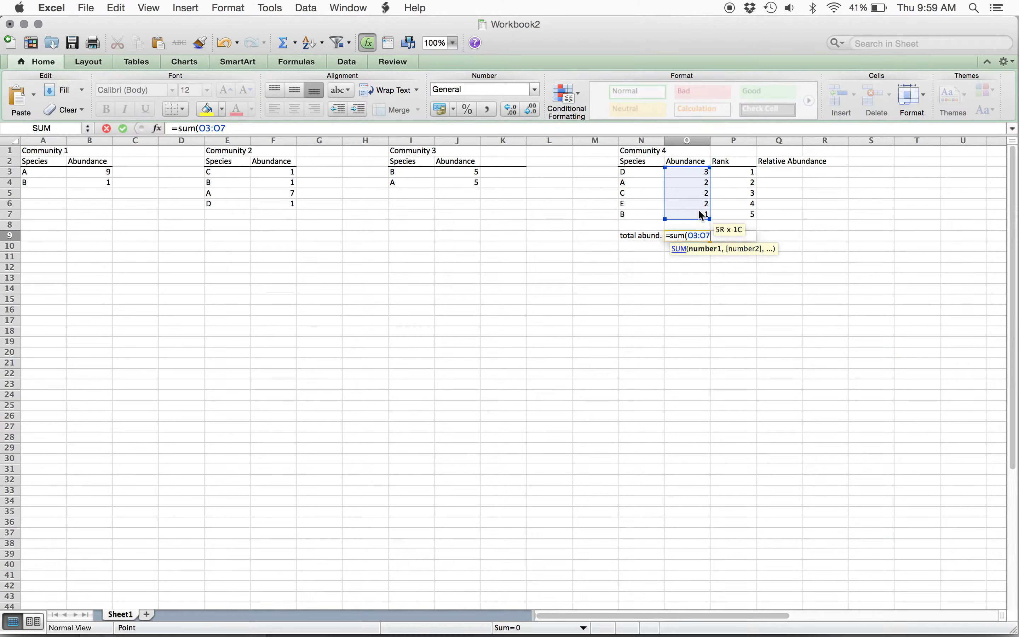
text())
key(Return)
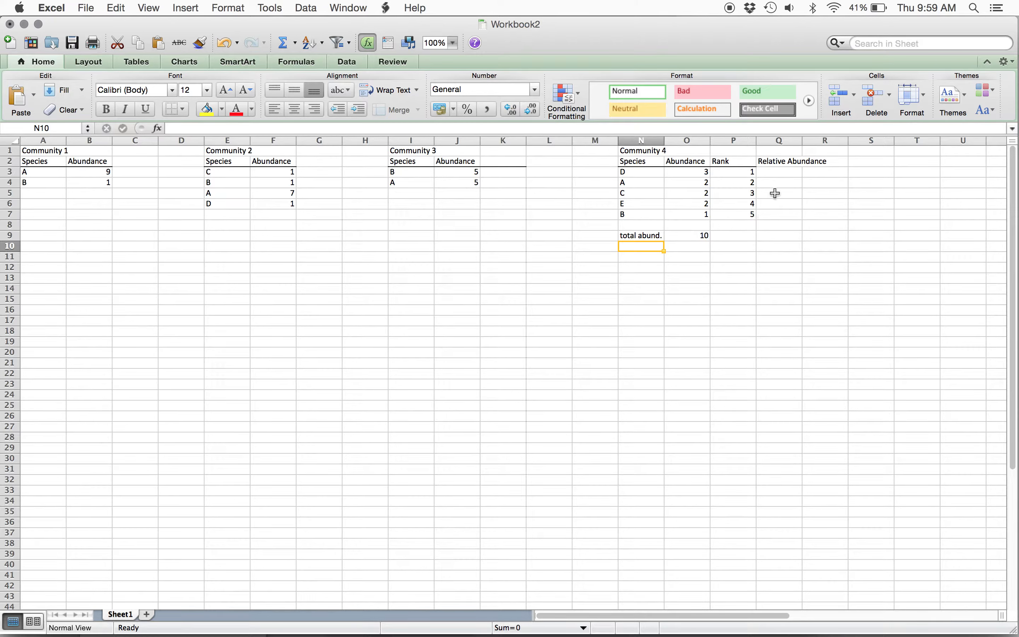
Step: Calculate species D's relative abundance in cell Q3 with the formula =O3/O9
click(778, 174)
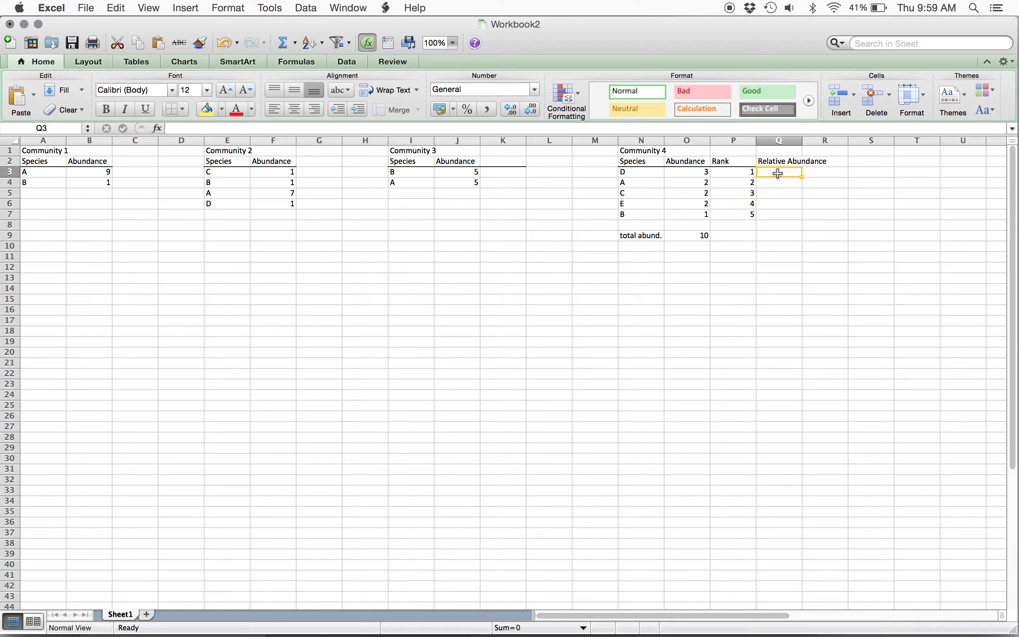
text(=)
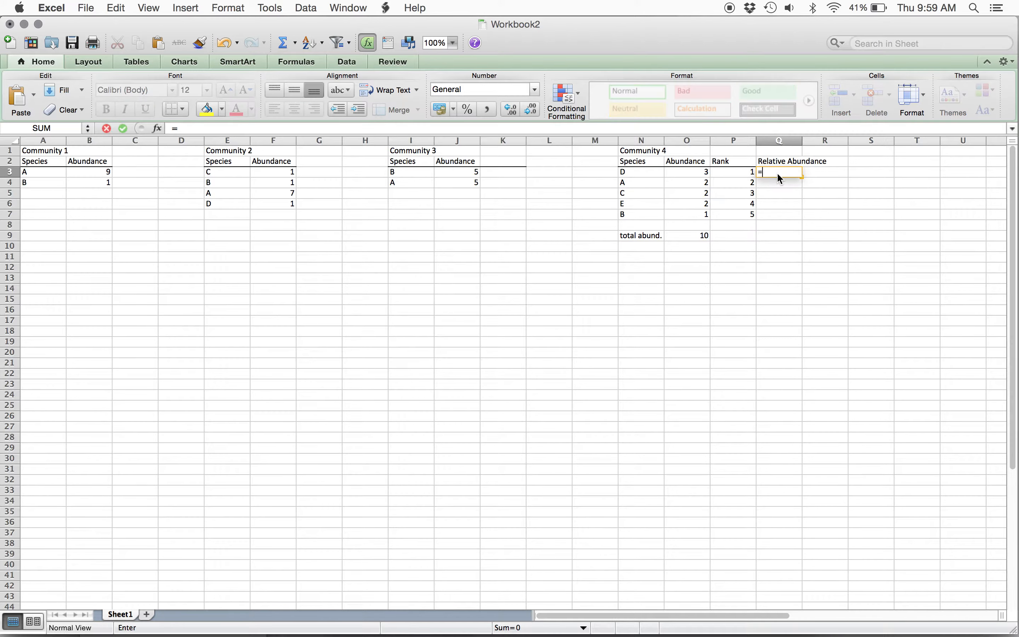
click(695, 173)
text(/)
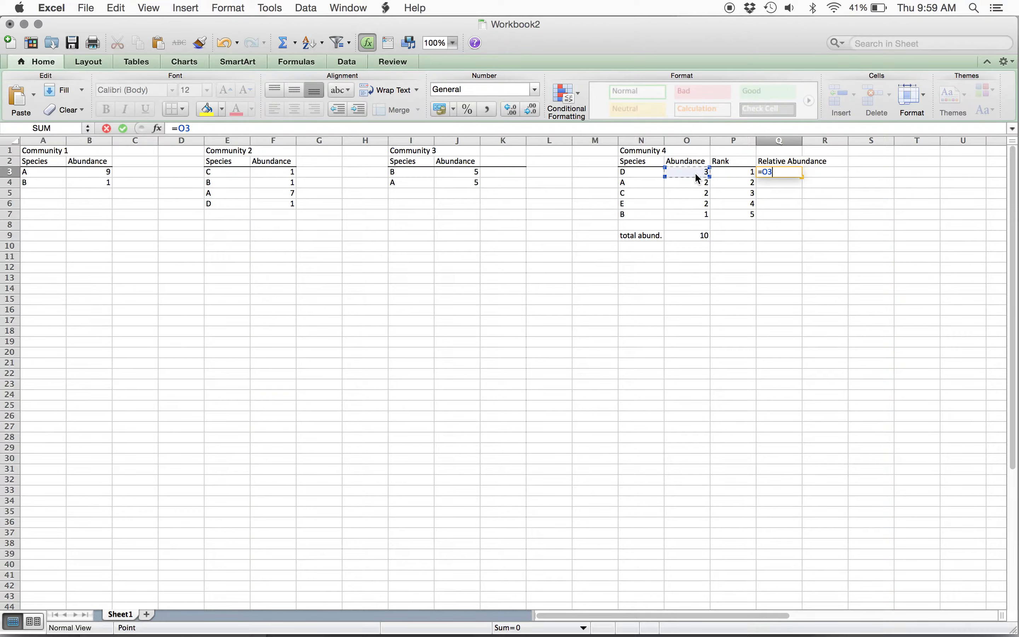
click(692, 235)
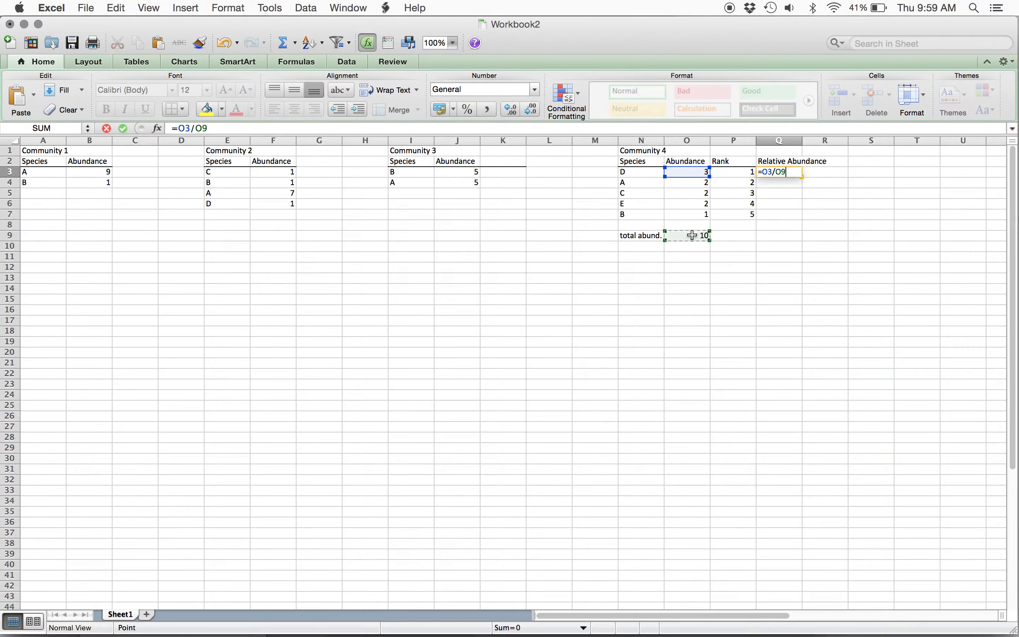
key(Return)
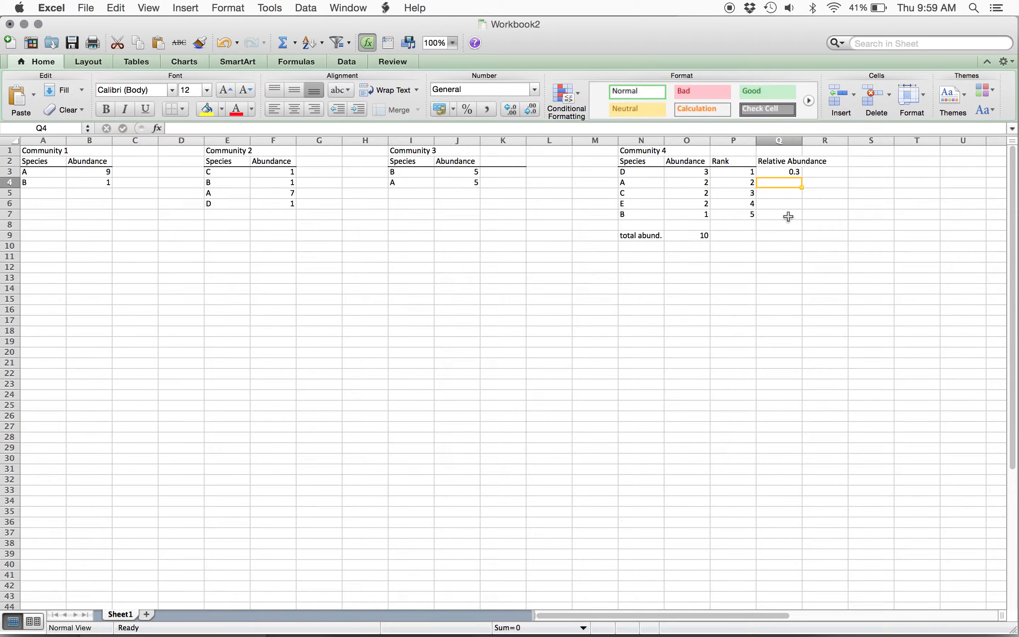
Step: Make the total abundance reference in Q3 absolute so the formula reads =O3/$O$9
click(782, 170)
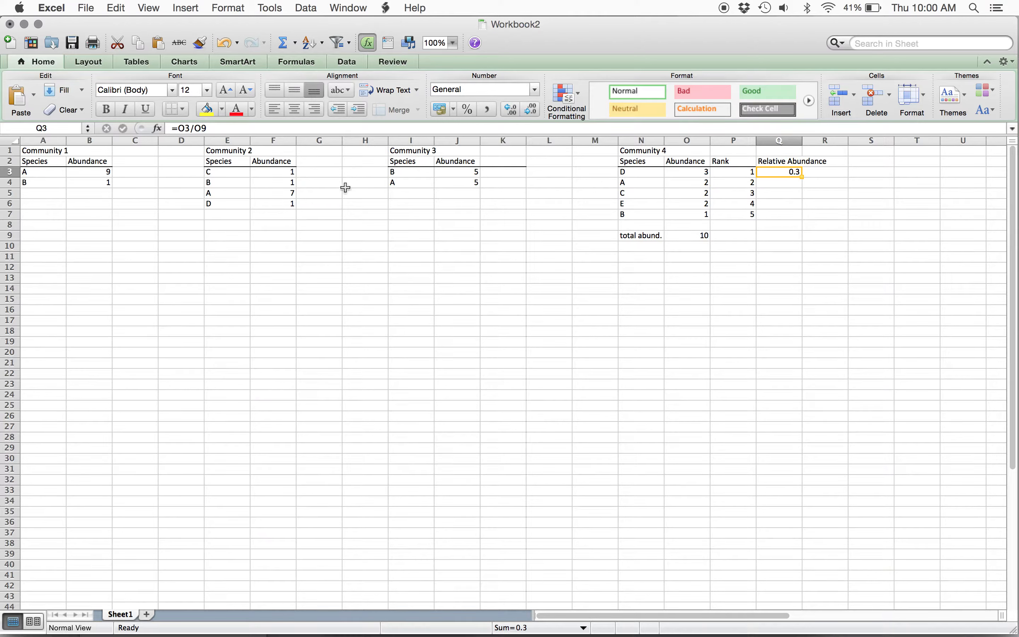
click(197, 128)
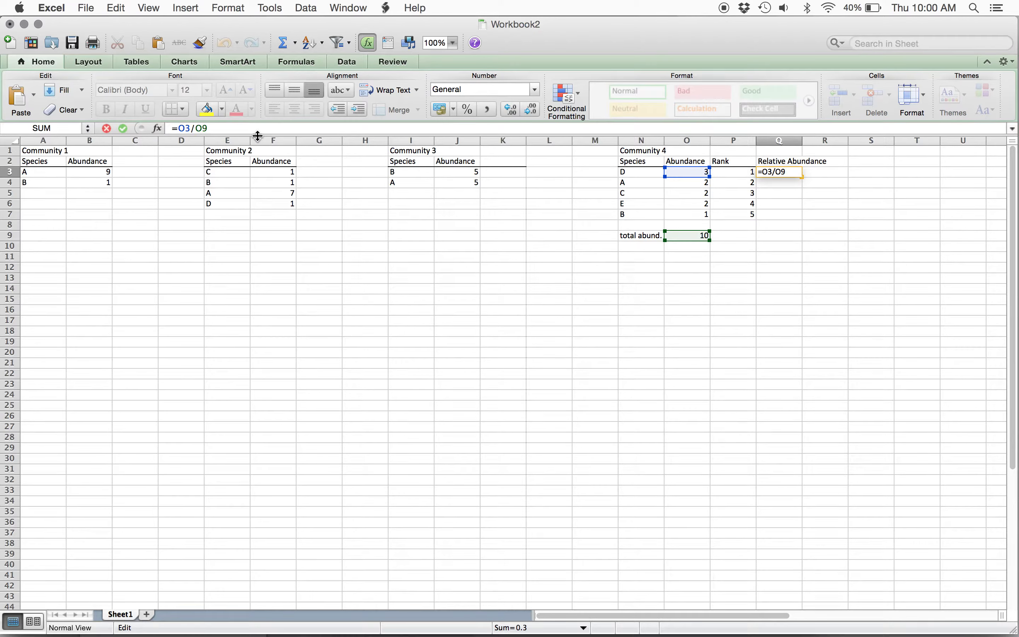
text($)
key(Right)
text($)
key(Return)
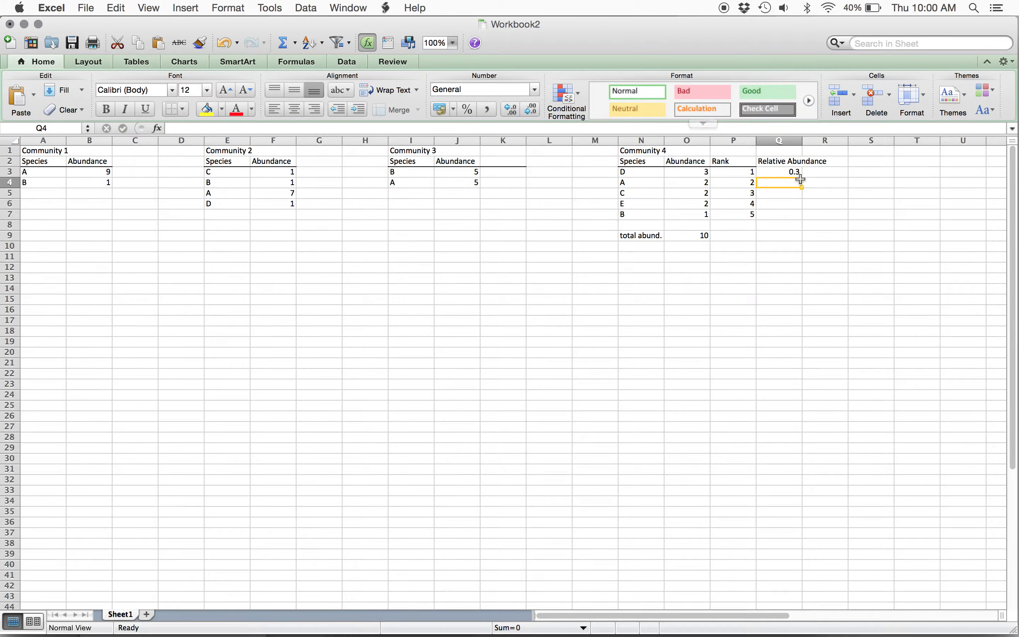
Step: Fill the relative abundance formula from Q3 down through Q7 for the remaining Community 4 species
click(784, 172)
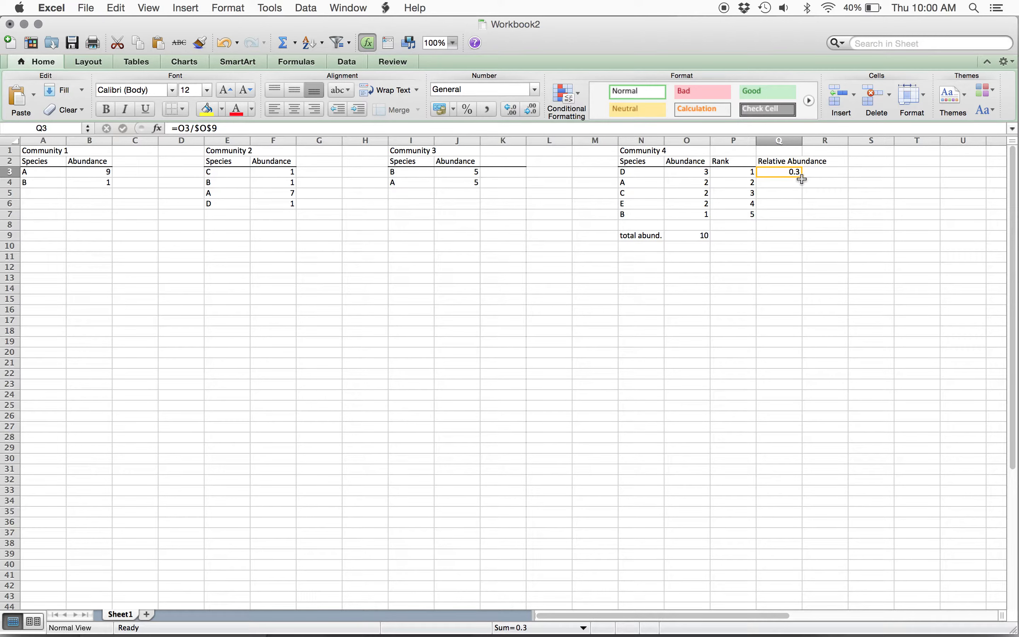
drag(802, 180, 801, 217)
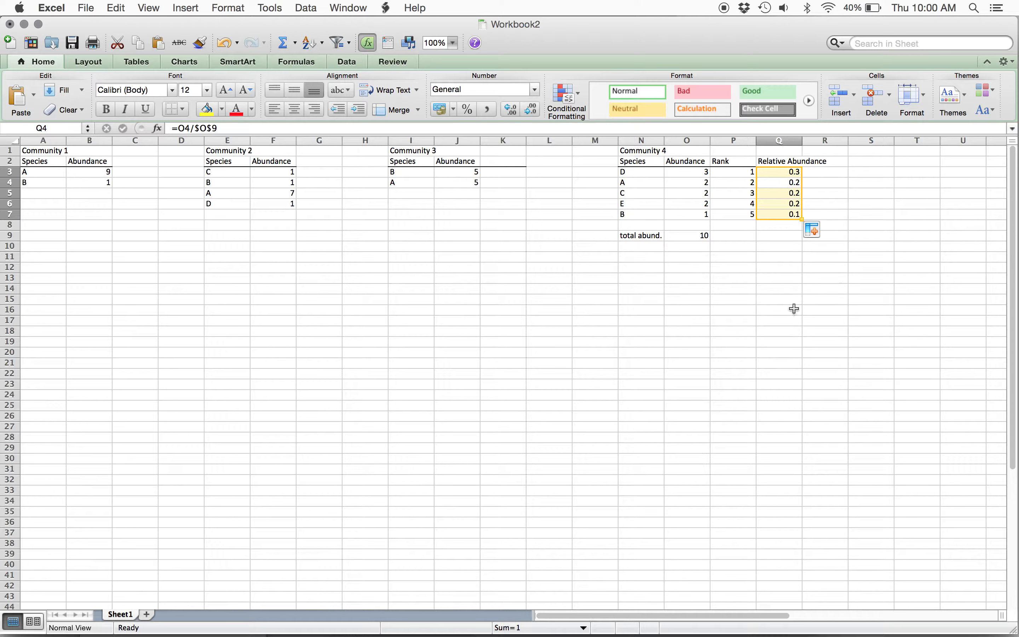
click(776, 308)
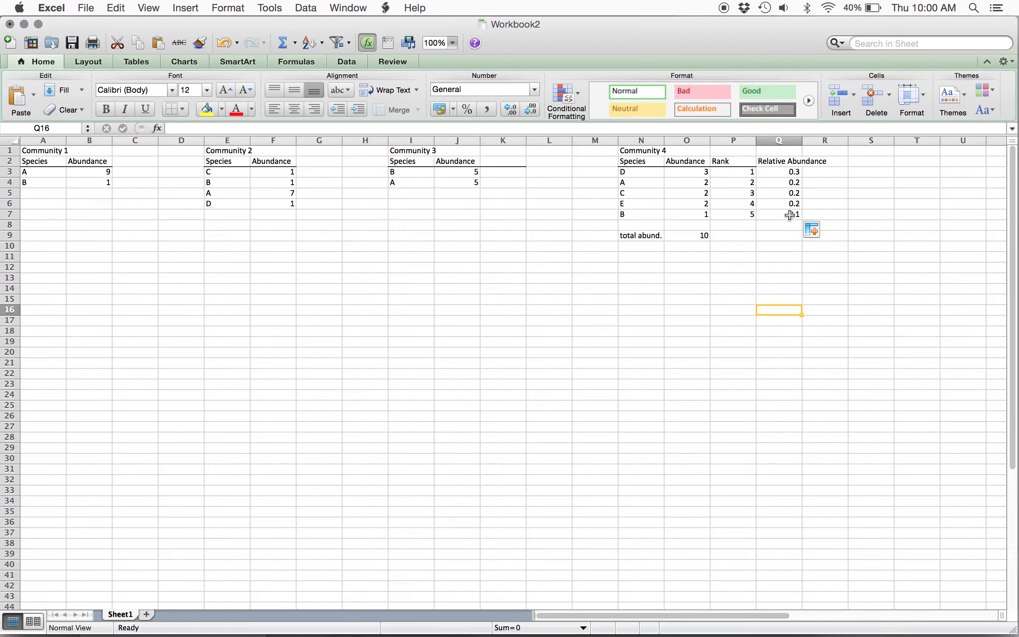
Step: Switch to Illustrator to view the Rank versus Relative Abundance axes, and return to the Excel workbook
key(super+Tab)
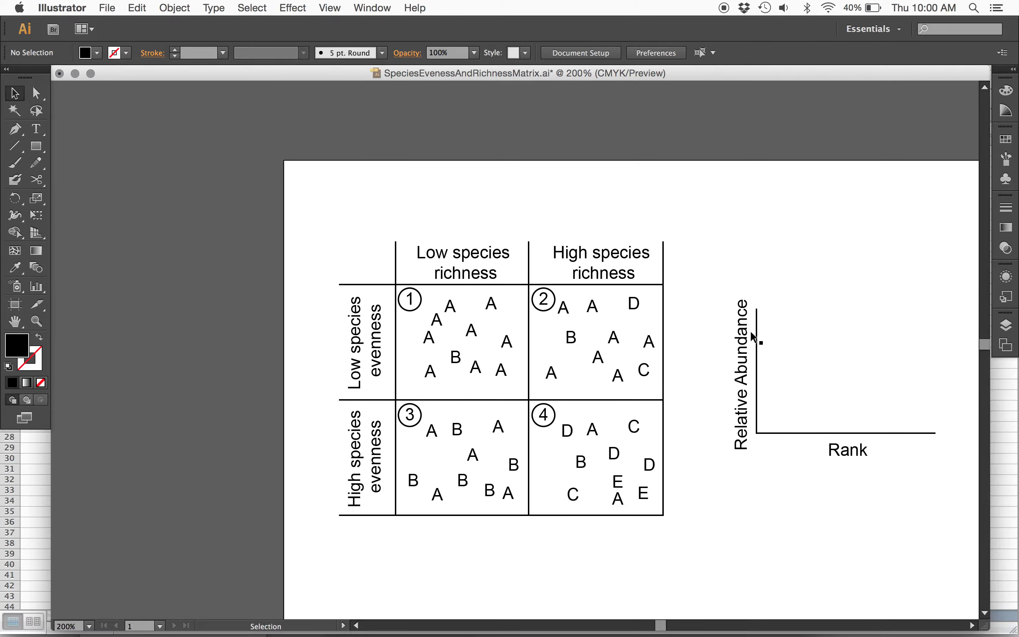
key(super)
key(super+Tab)
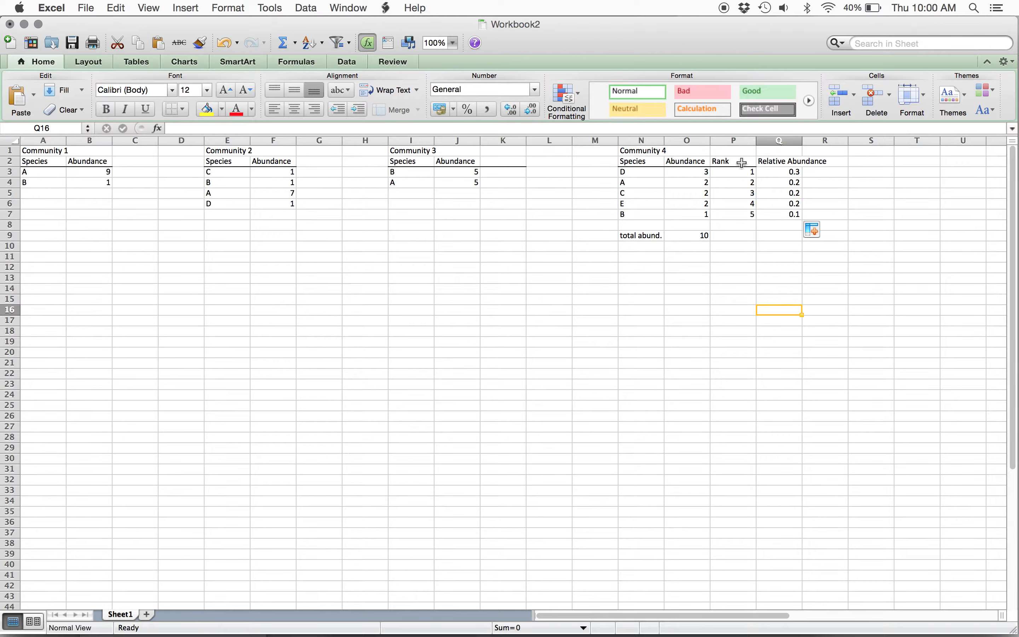
Step: Insert a Straight Marked Scatter chart from Community 4's Rank and Relative Abundance data (P2:Q7) and place it below the Community 4 table
drag(742, 162, 767, 214)
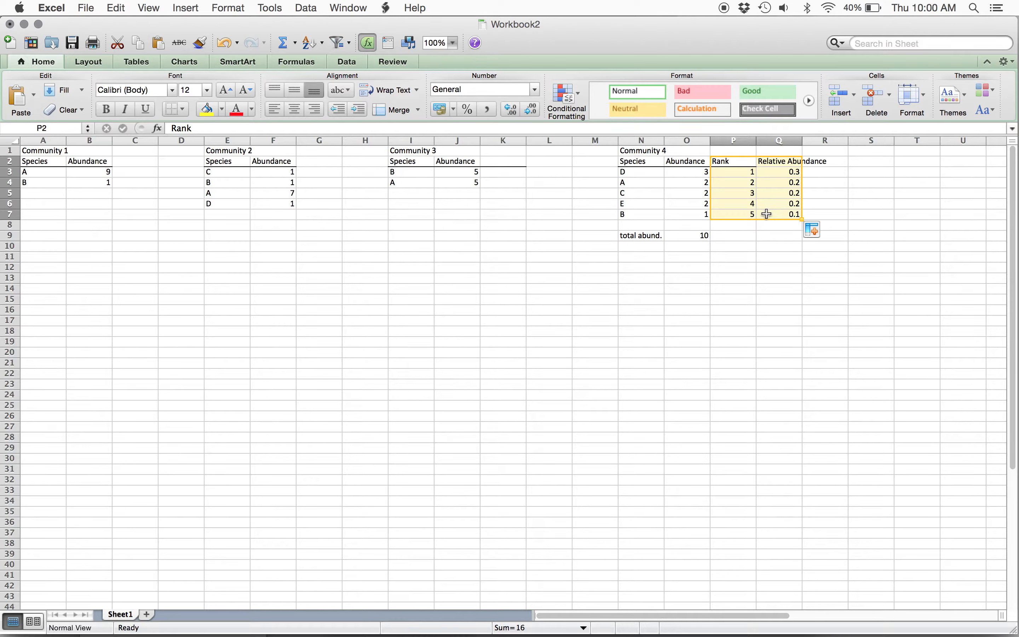
click(186, 68)
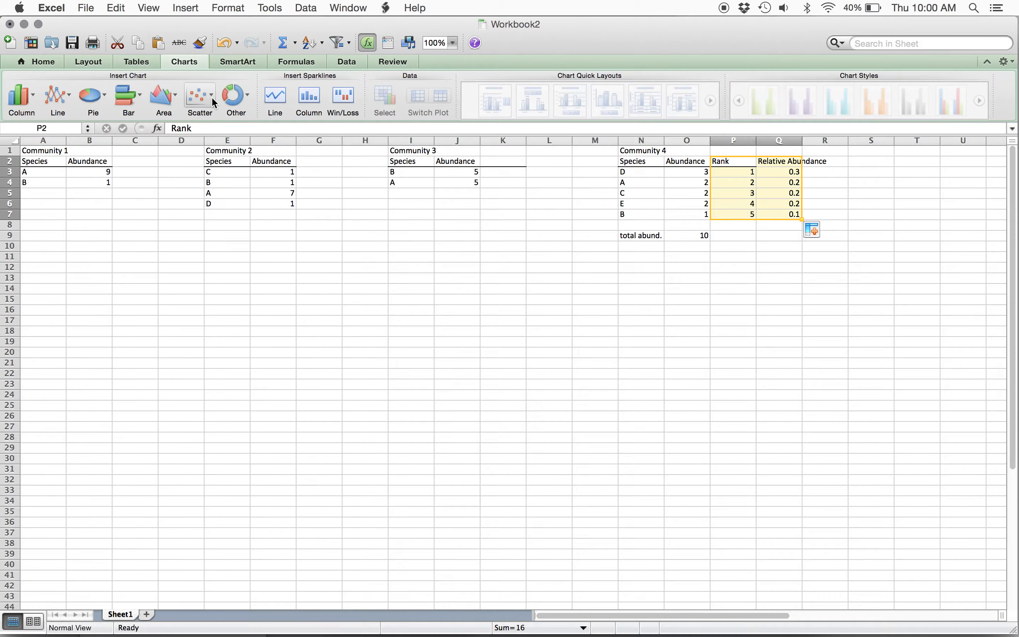
click(214, 97)
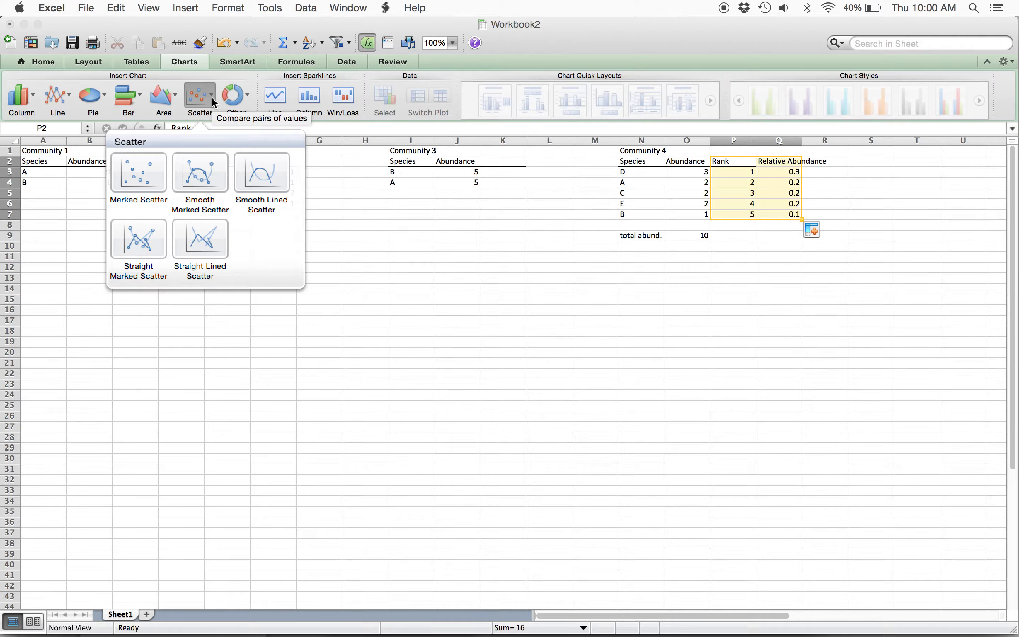
click(144, 242)
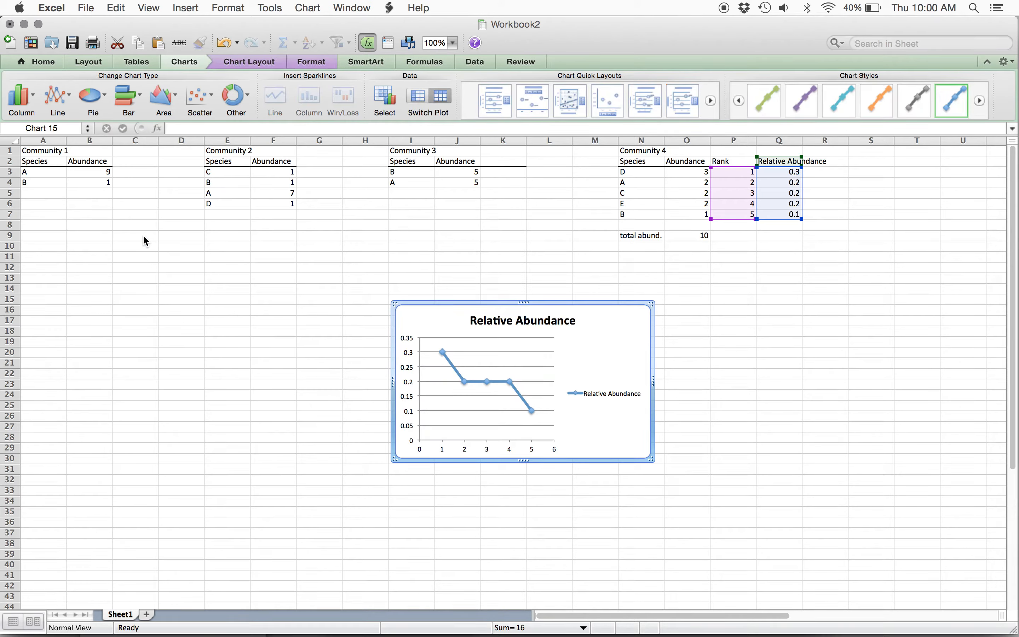
drag(434, 305, 659, 298)
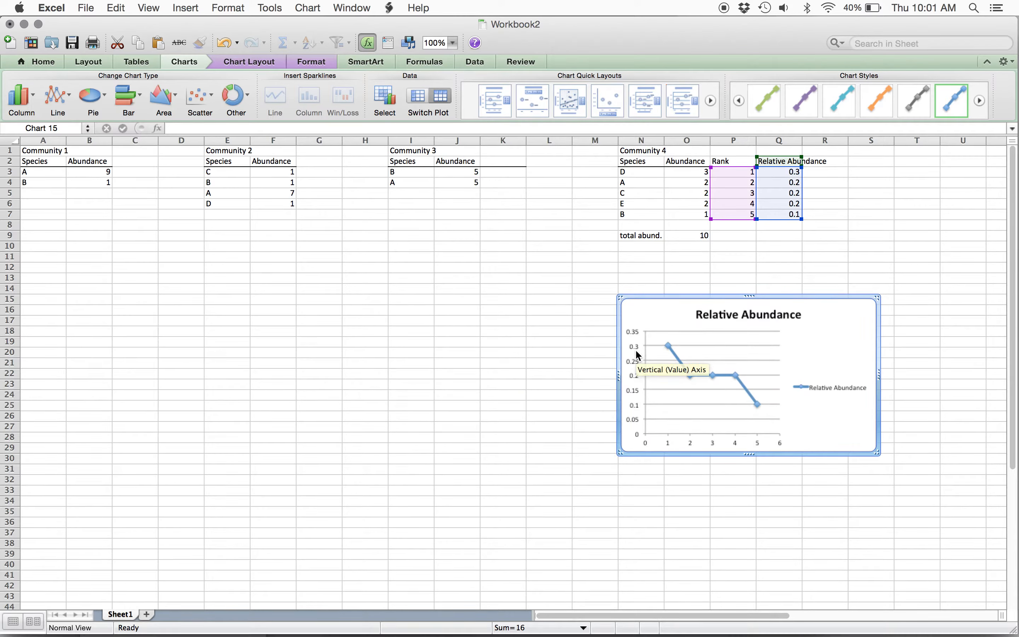
Step: Set the chart's vertical axis scale to a minimum of 0 and a maximum of 1
double_click(638, 368)
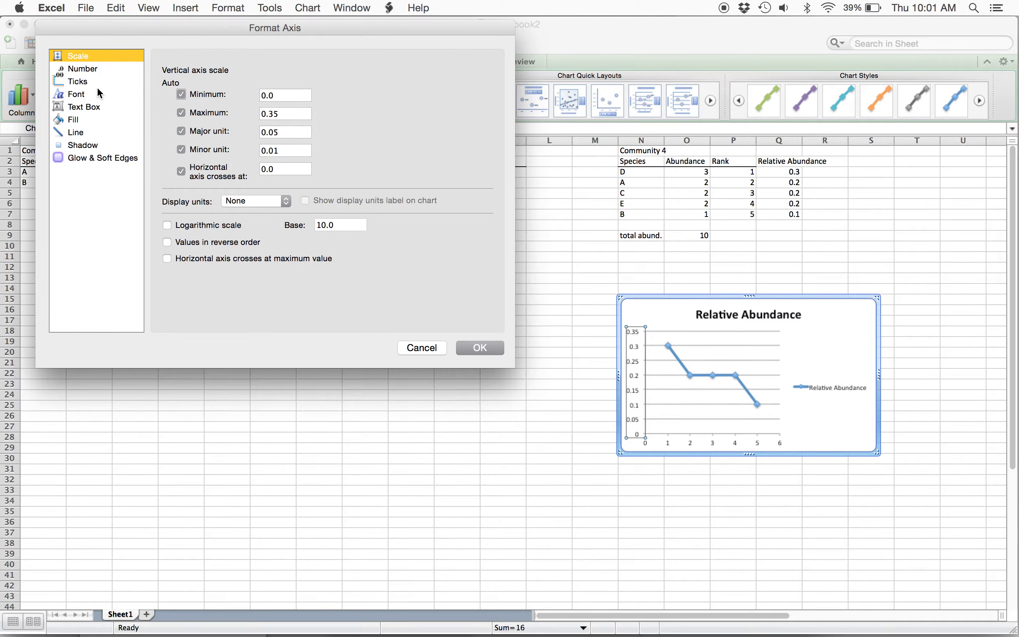
double_click(278, 95)
text(0)
double_click(281, 113)
key(BackSpace)
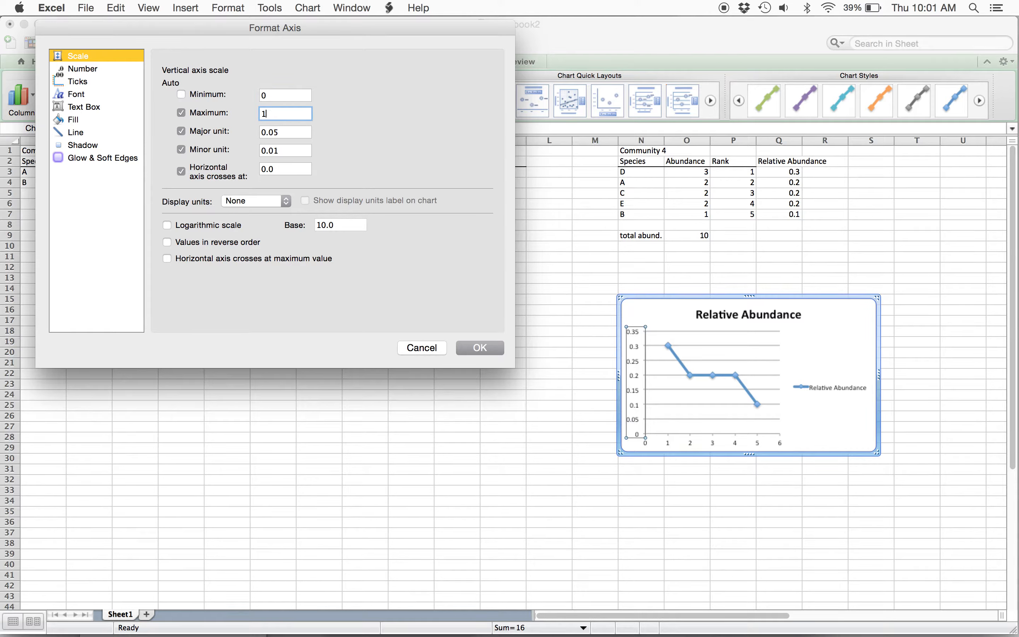
click(480, 347)
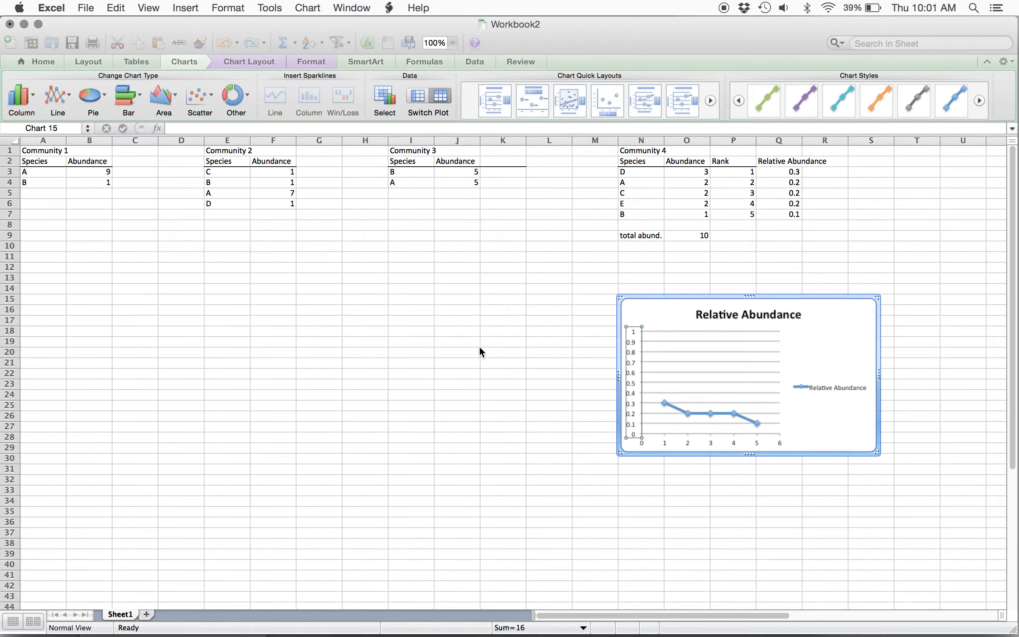
Step: Delete the legend from the Community 4 chart and move the chart up closer to the total abundance row
click(828, 383)
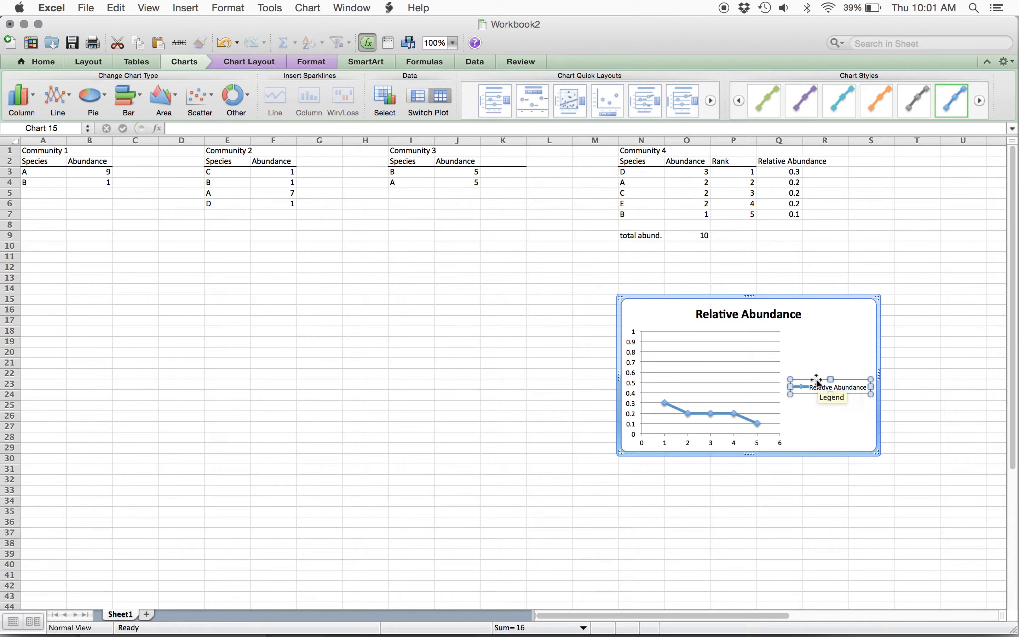
key(Delete)
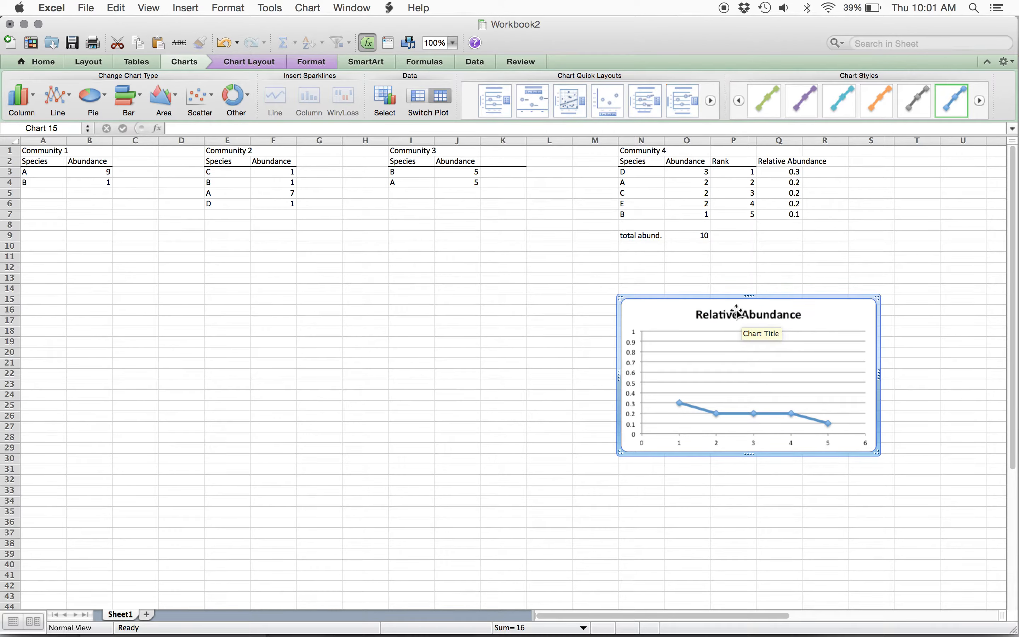
click(716, 299)
drag(716, 299, 713, 263)
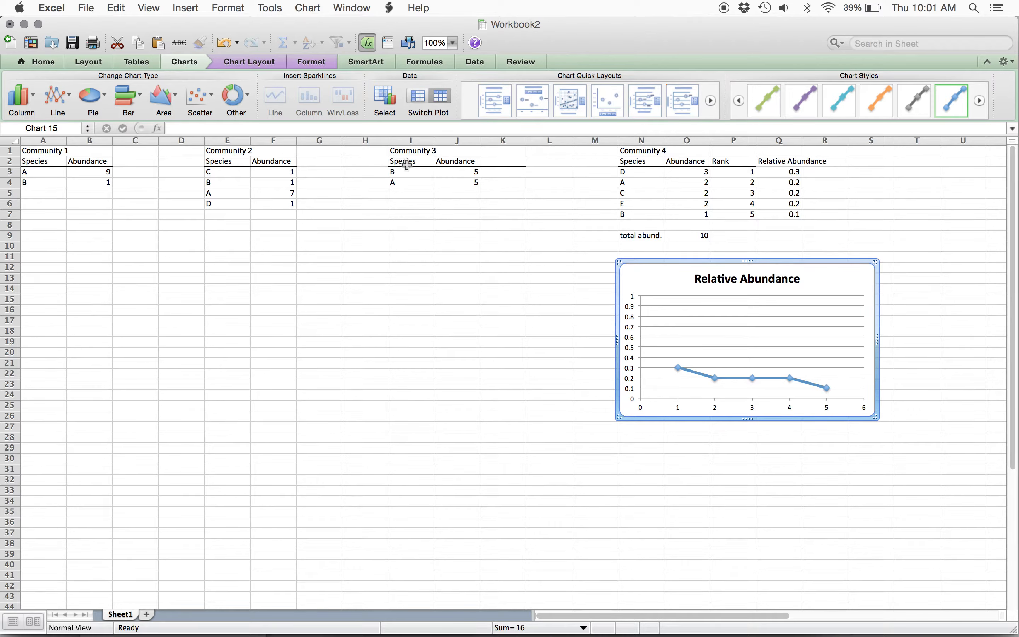
Step: Add a Rank column for Community 3 with the header in K2 and ranks 1 and 2 in K3:K4
click(494, 162)
text(R)
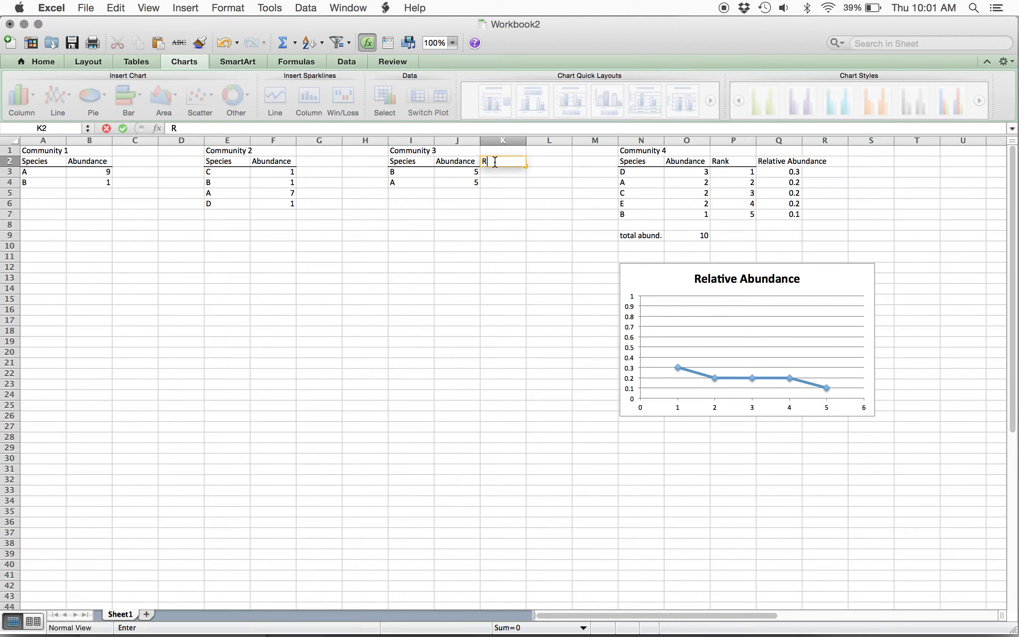
text(ank)
key(Return)
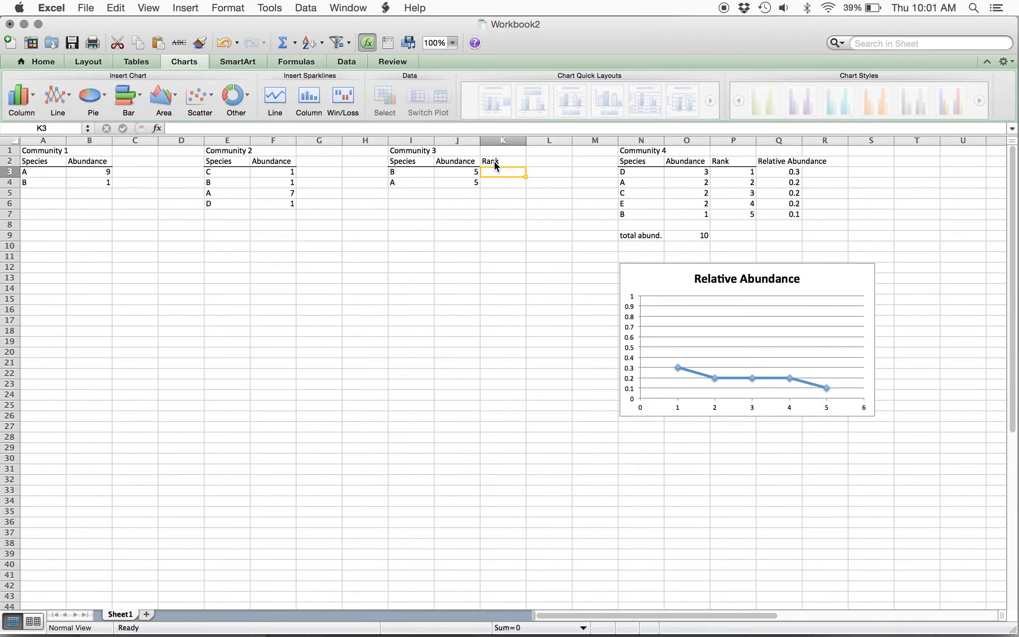
text(1)
key(Return)
text(2)
key(Return)
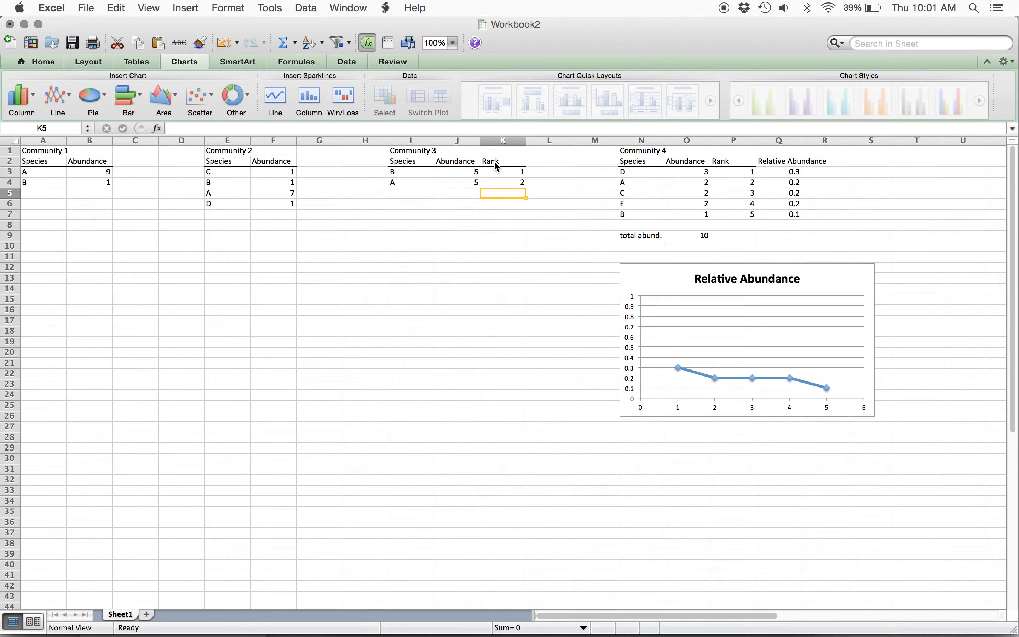
Step: Add a Relative Abundance column for Community 3 with the header in L2 and the value 0.5 in both L3 and L4
click(539, 164)
text(Relative Abundance)
key(Return)
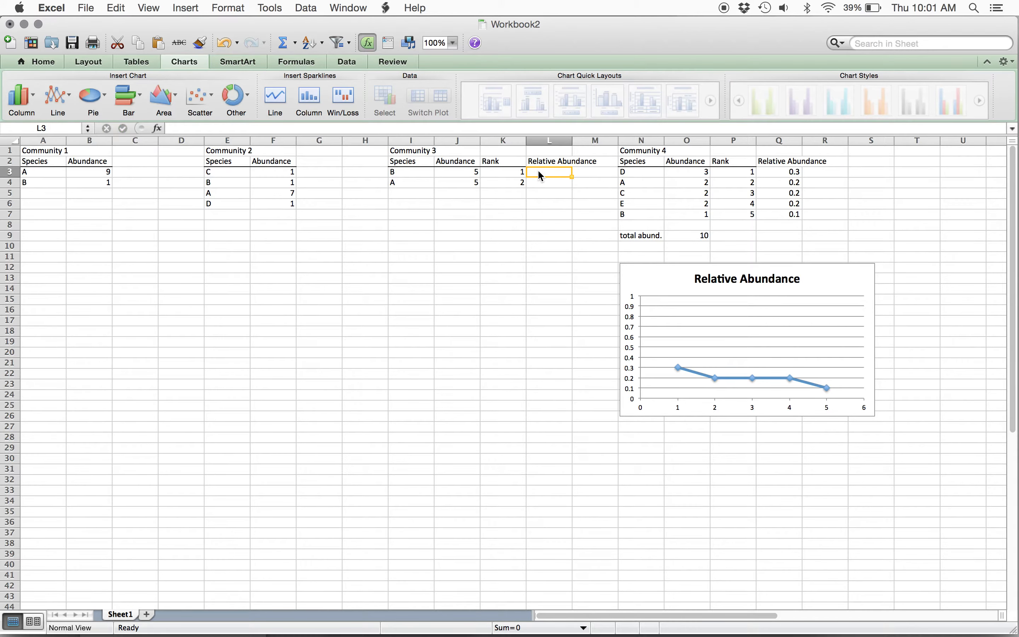
text(0.5)
key(Return)
text(5)
key(Return)
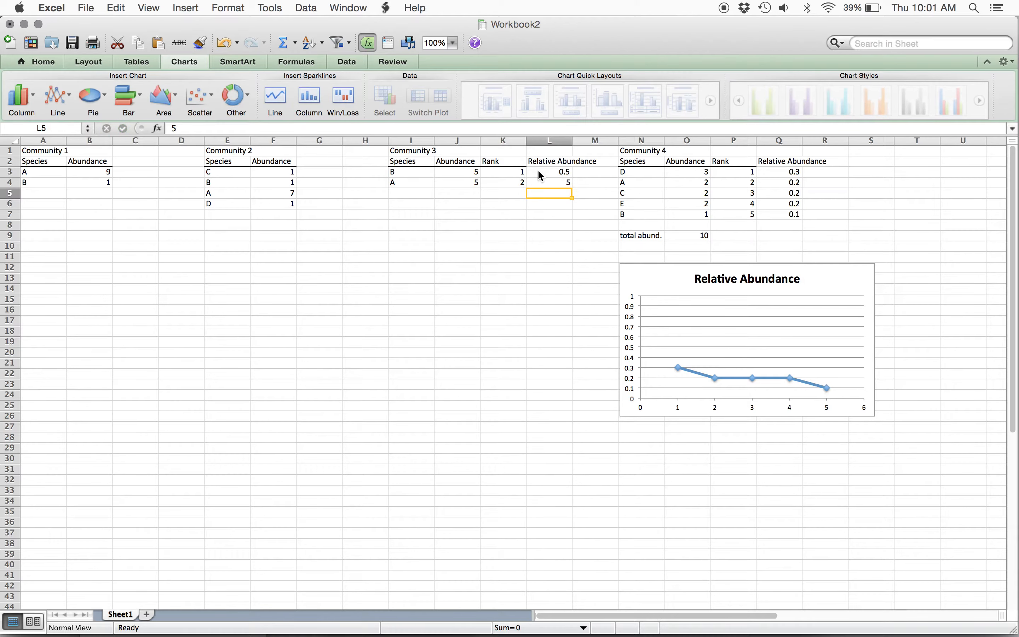
key(Up)
text(.)
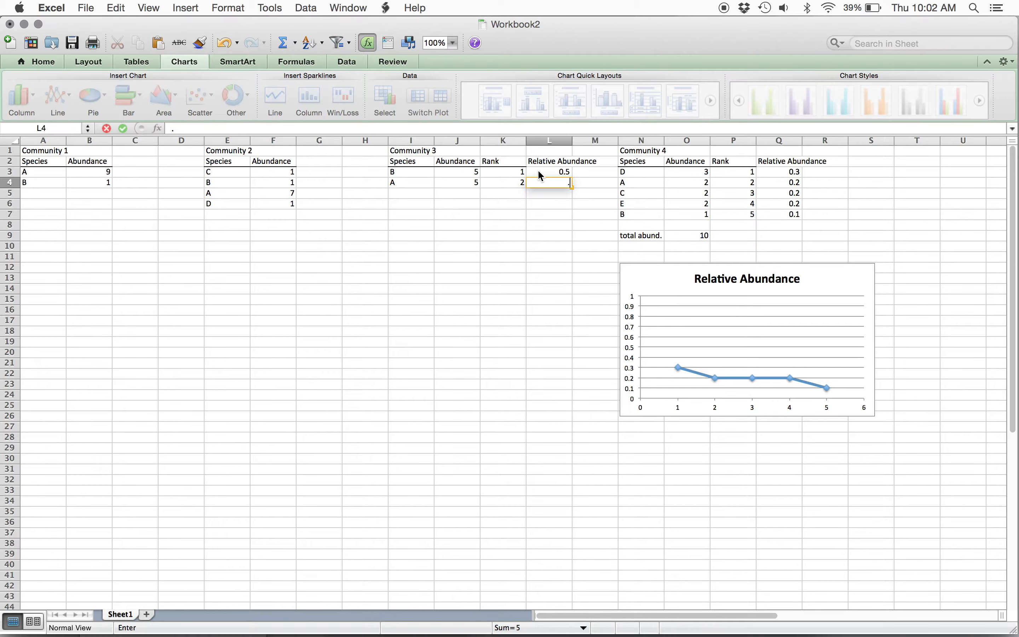
text(5)
key(Return)
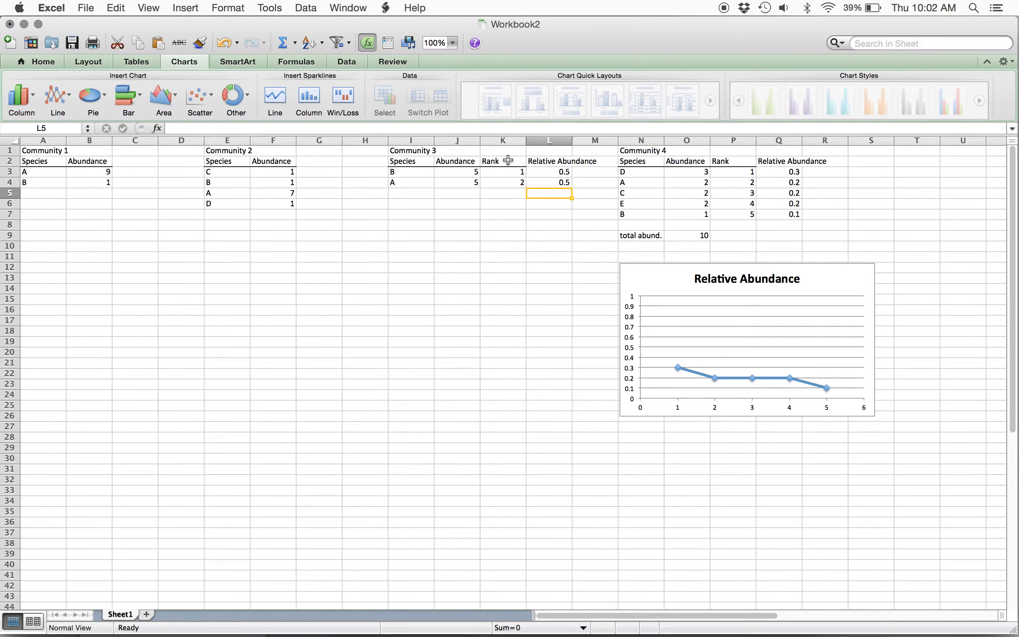
Step: Insert a Straight Marked Scatter chart from Community 3's range K2:L4 and place it beside the Community 4 chart
drag(508, 160, 533, 182)
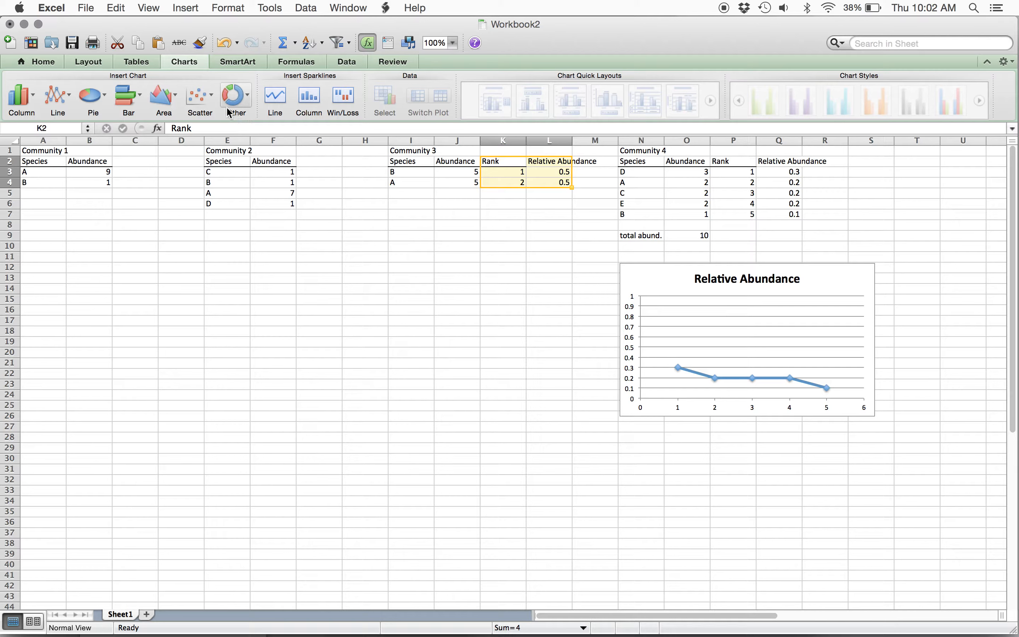
click(210, 100)
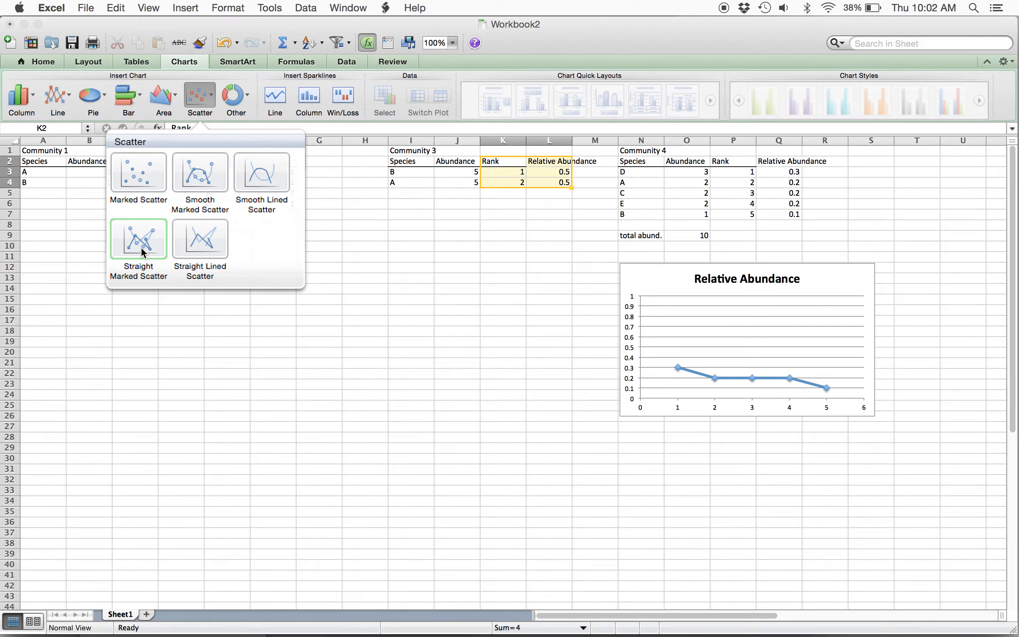
click(140, 232)
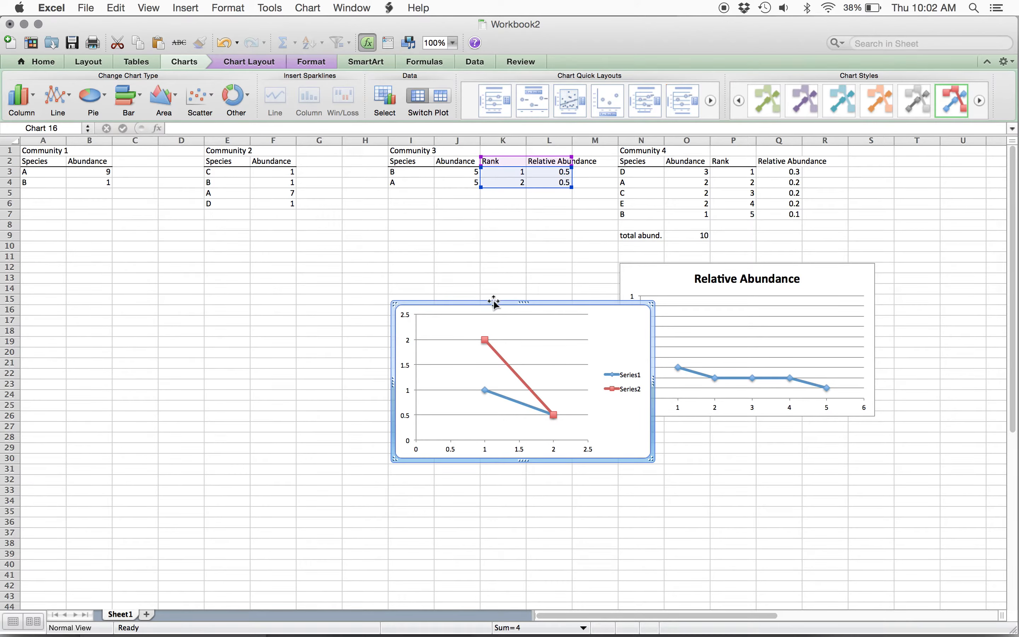
drag(493, 303, 456, 256)
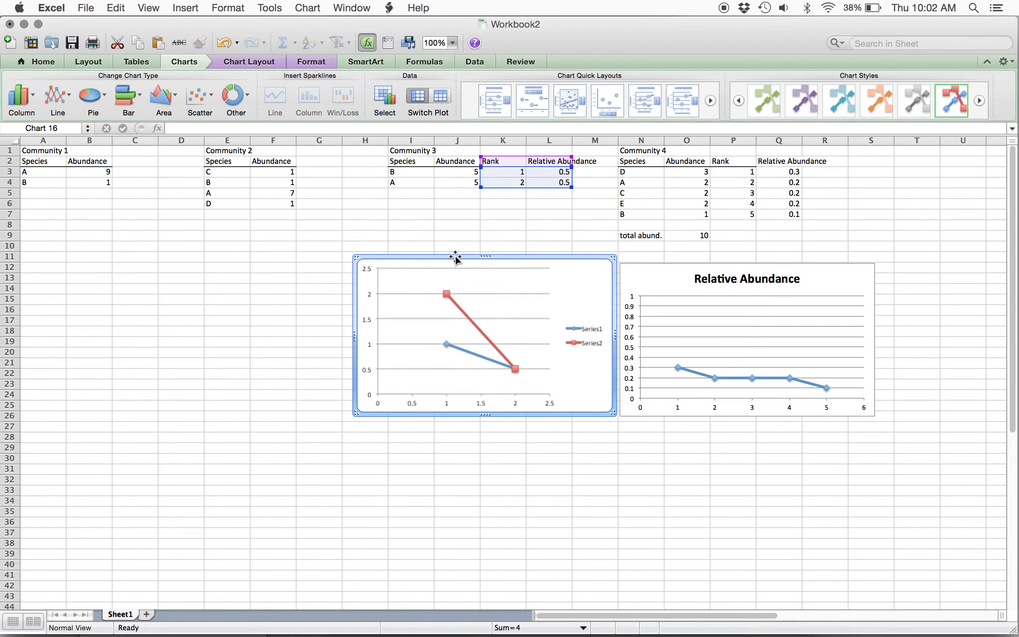
Step: Remove Series2 from the Community 3 chart's source data
click(306, 7)
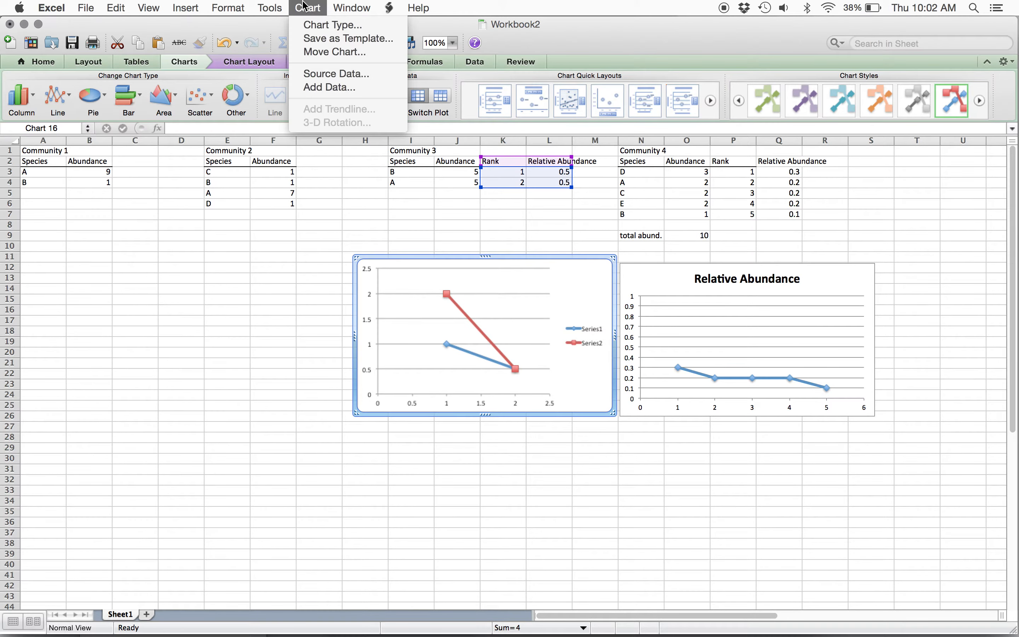
click(318, 75)
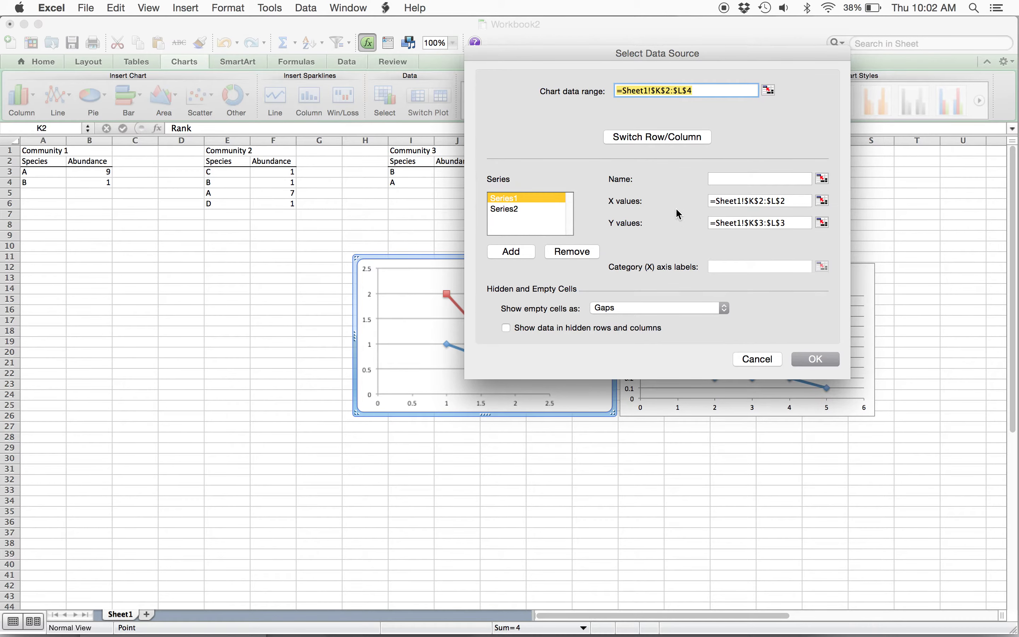
click(519, 208)
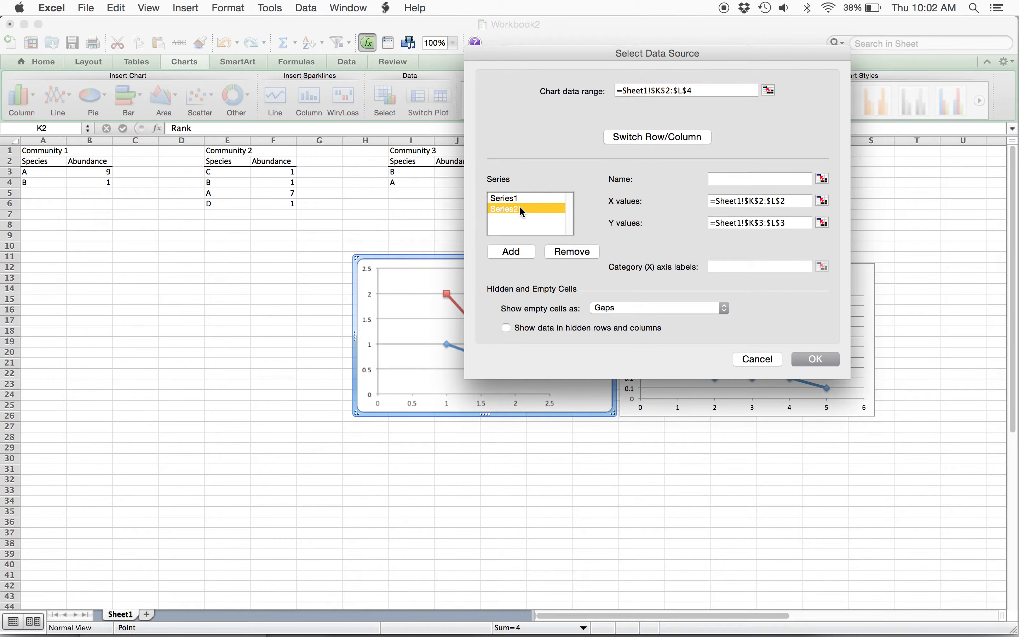
click(572, 252)
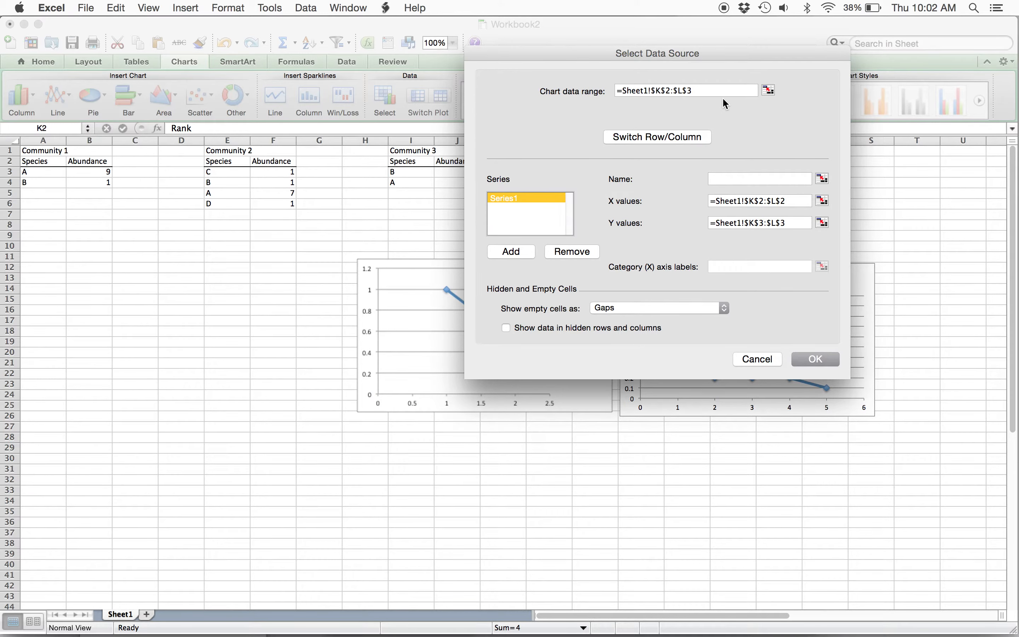
Step: Set the X values of Series1 in the Community 3 chart to the ranks in K3:K4
drag(593, 59, 319, 260)
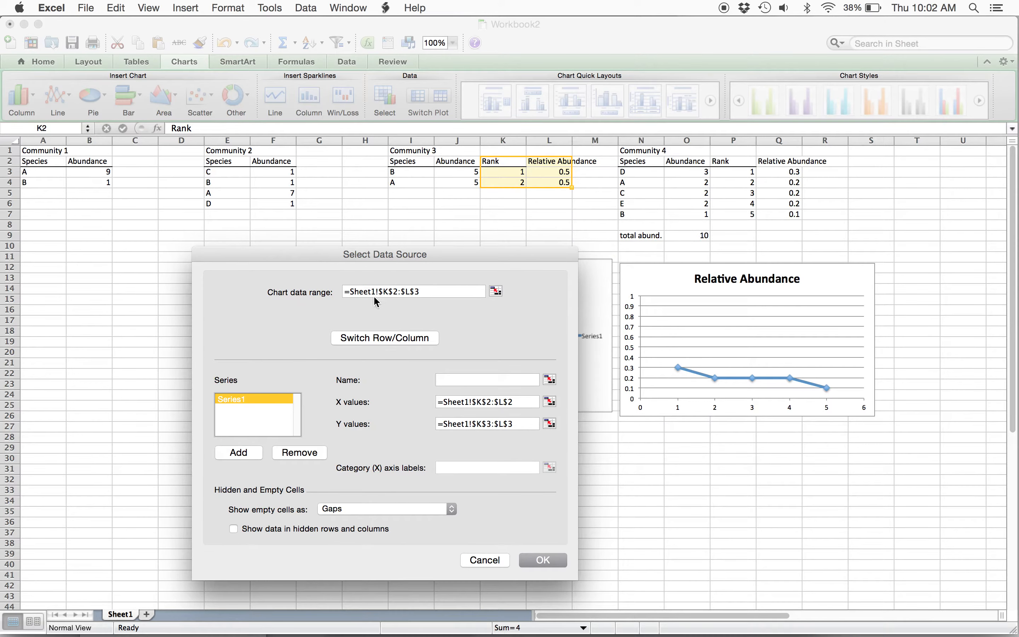
drag(528, 402, 428, 402)
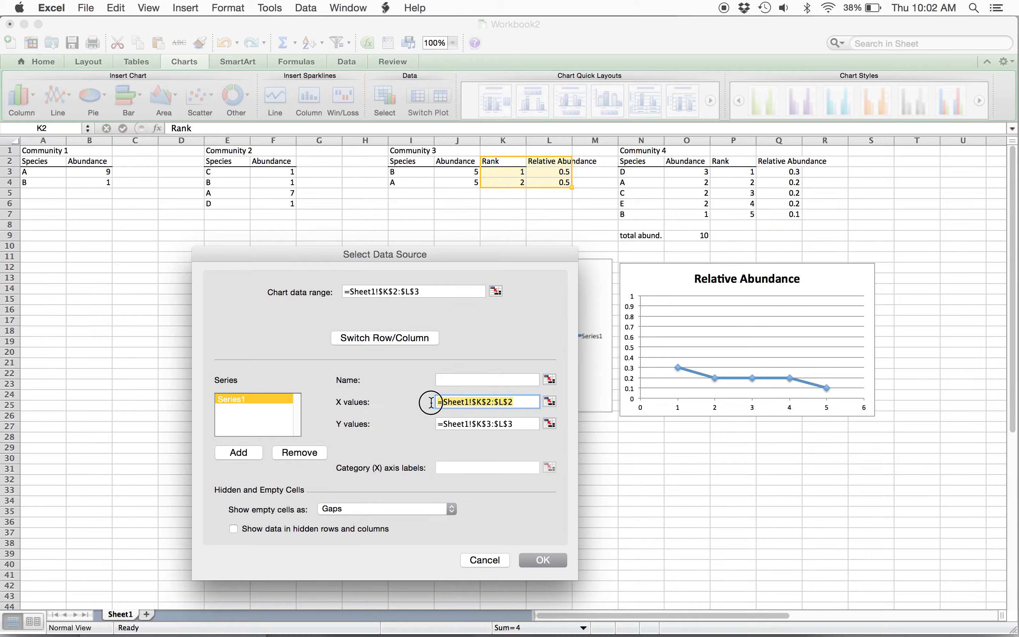
click(549, 402)
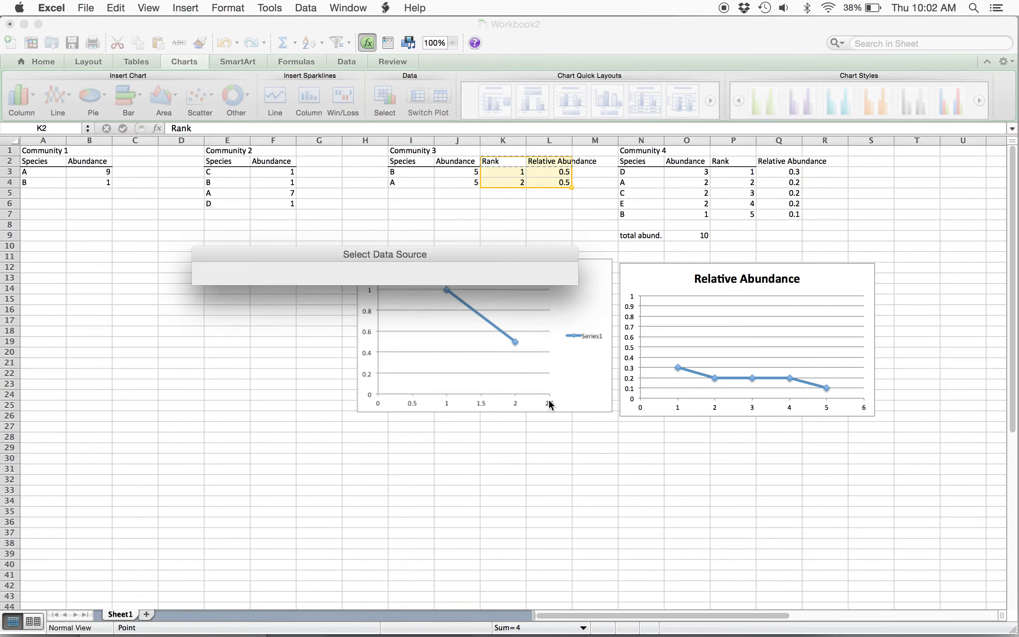
drag(503, 172, 511, 186)
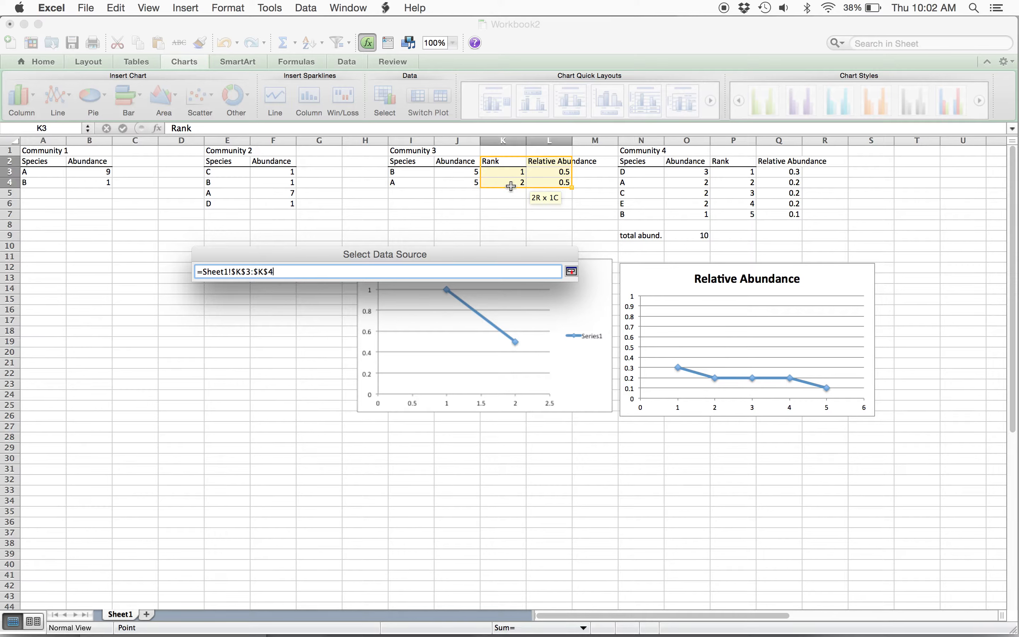
click(571, 271)
Step: Set the Y values of Series1 in the Community 3 chart to the relative abundances in L3:L4 and apply the source data
drag(524, 423, 422, 422)
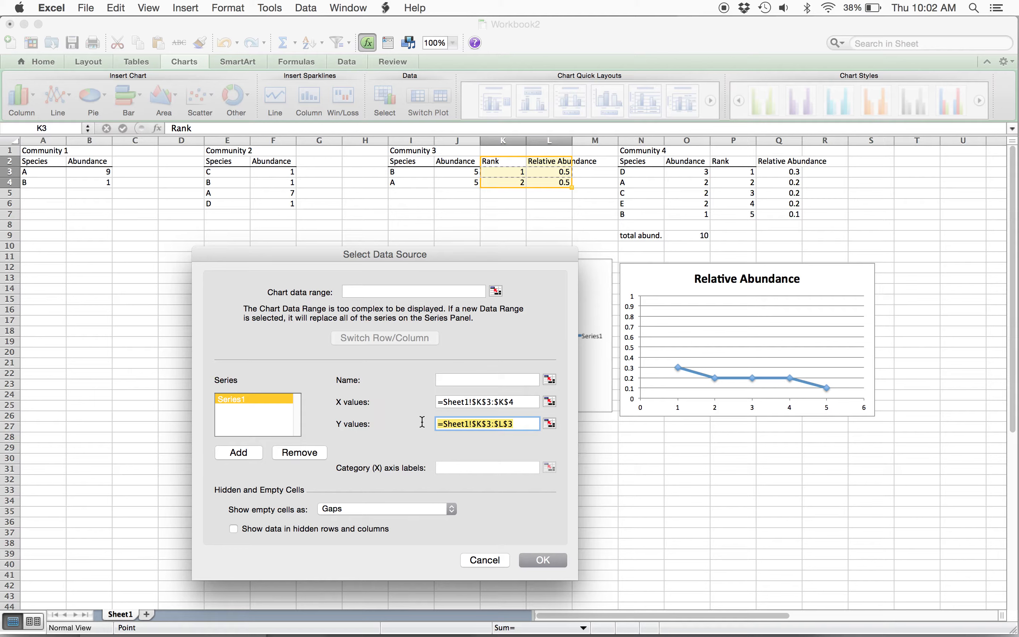
click(549, 423)
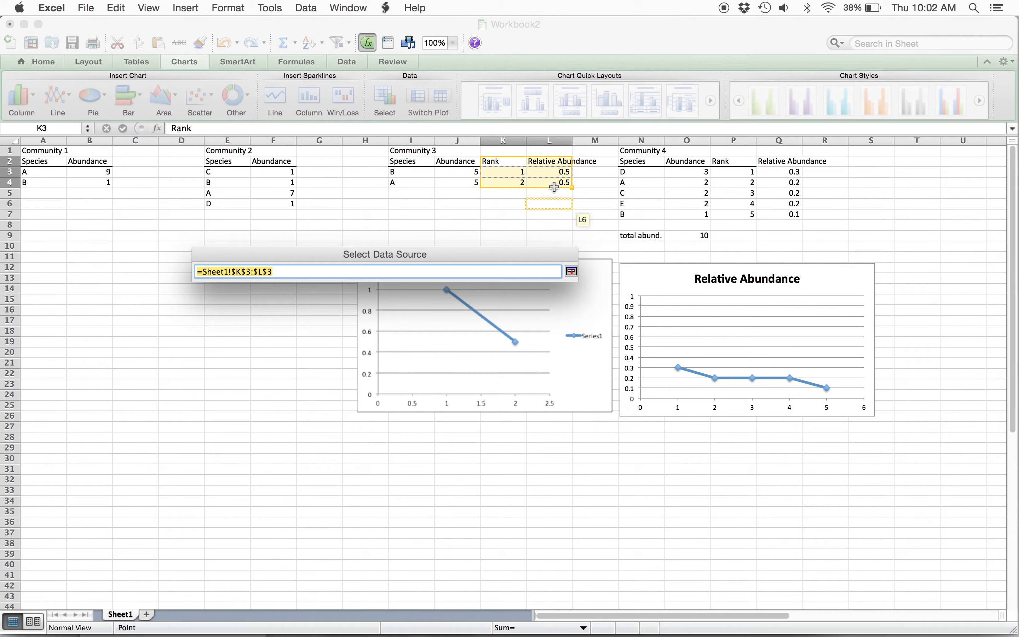
drag(555, 171, 555, 186)
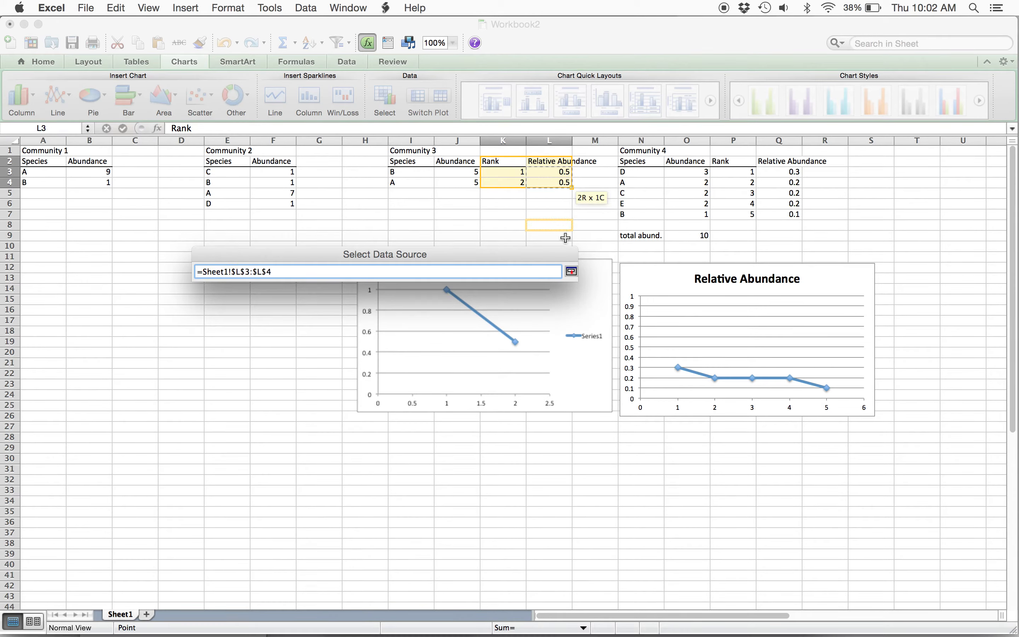
click(571, 271)
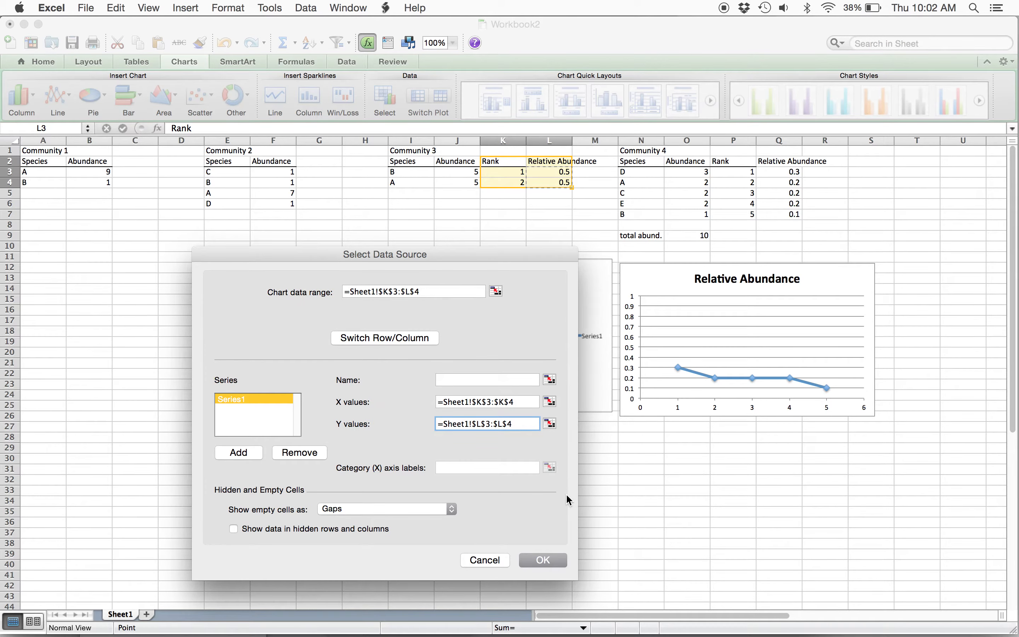
click(544, 562)
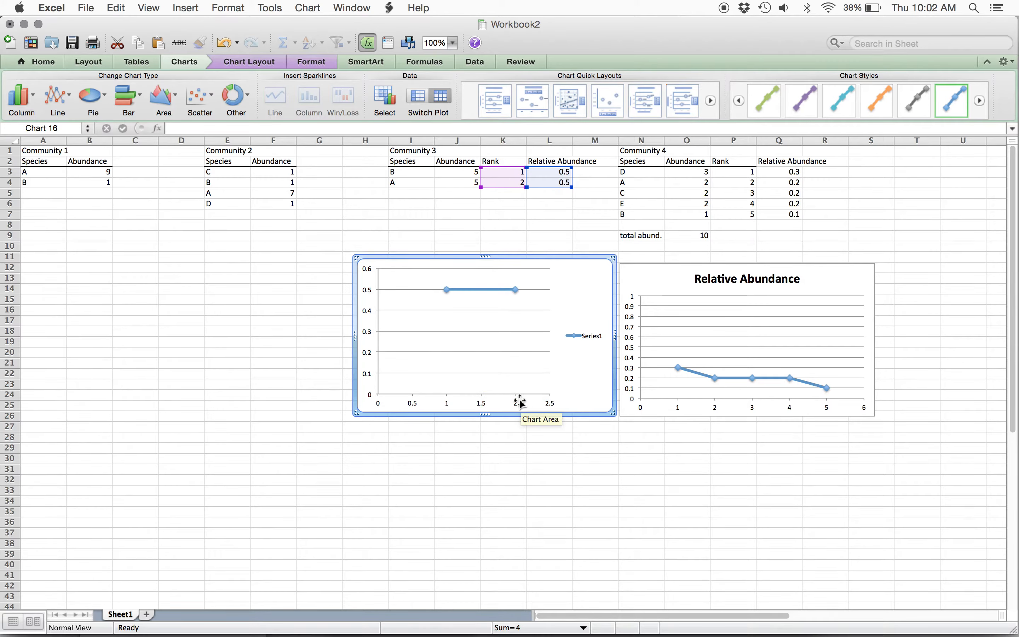
Step: Set the Community 3 chart's vertical axis scale to a minimum of 0 and a maximum of 1
double_click(369, 315)
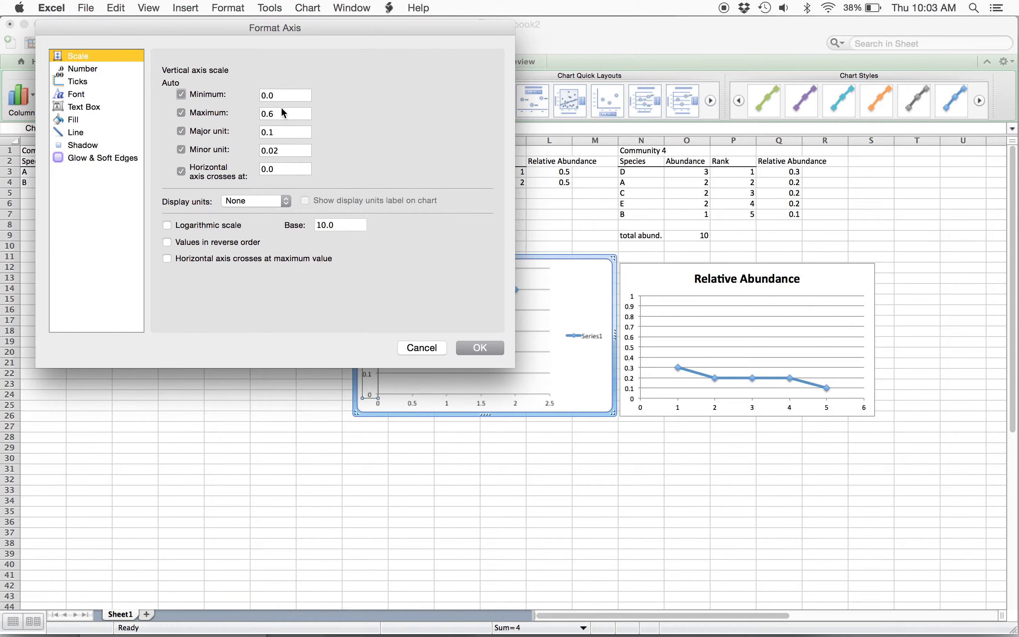
double_click(278, 96)
text(0)
key(Tab)
key(BackSpace)
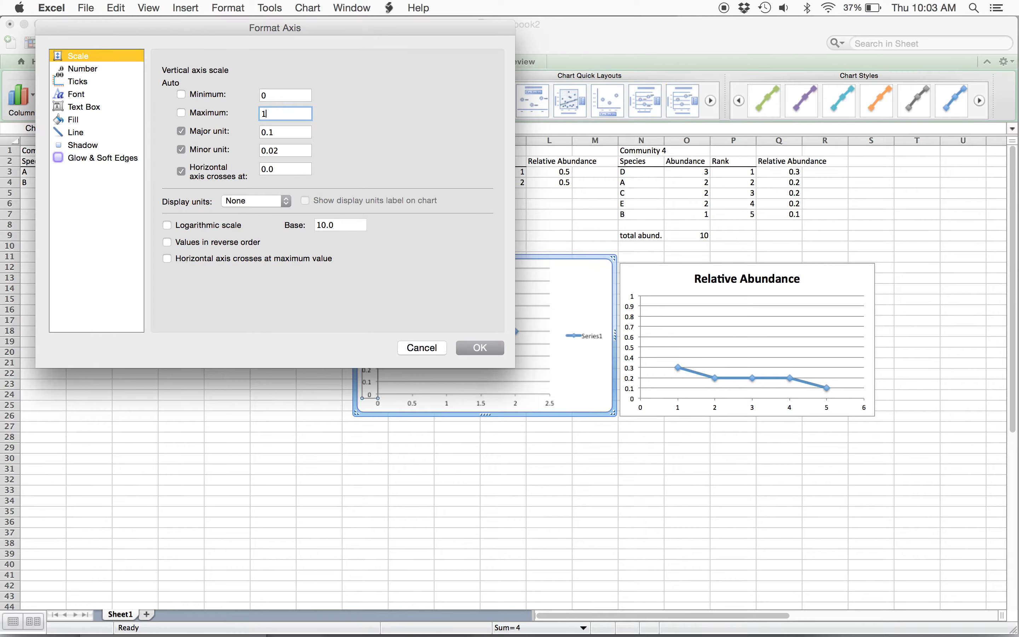
key(Return)
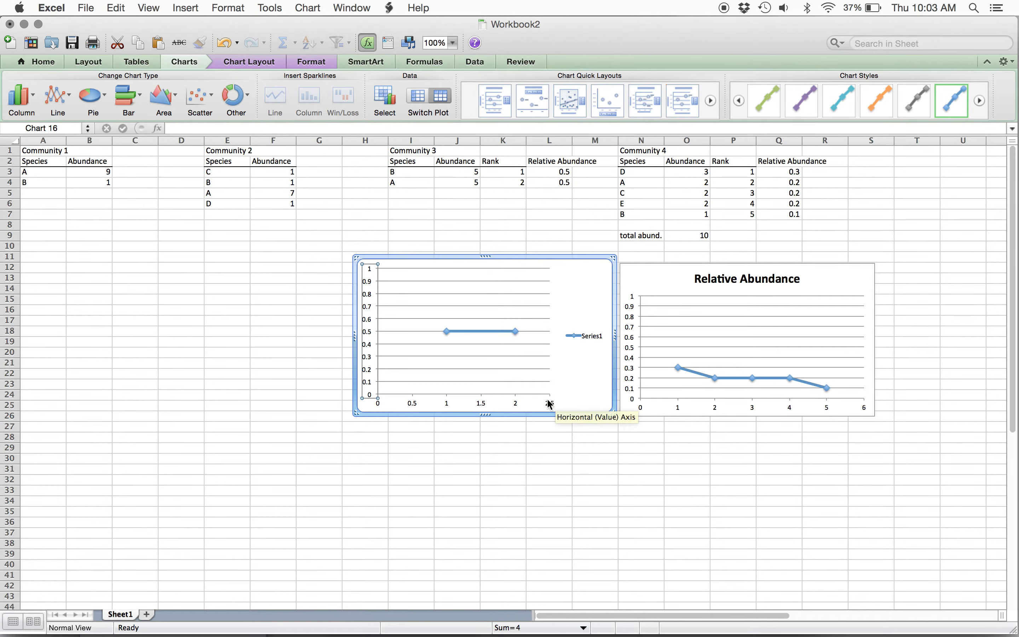
Step: Set the Community 3 chart's horizontal axis maximum to 6 and delete the chart's legend
double_click(531, 403)
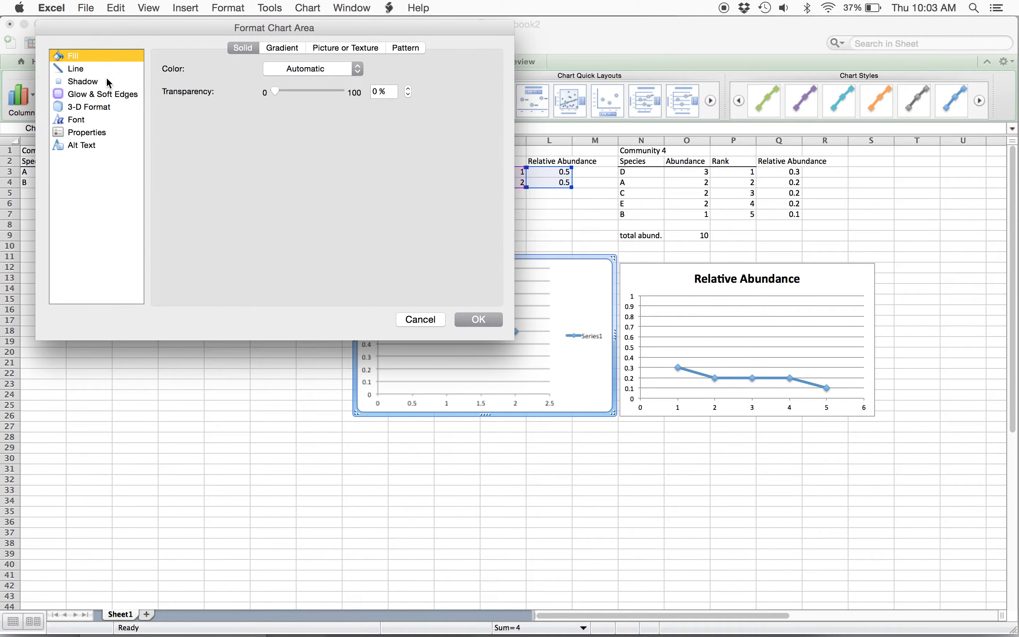
click(425, 321)
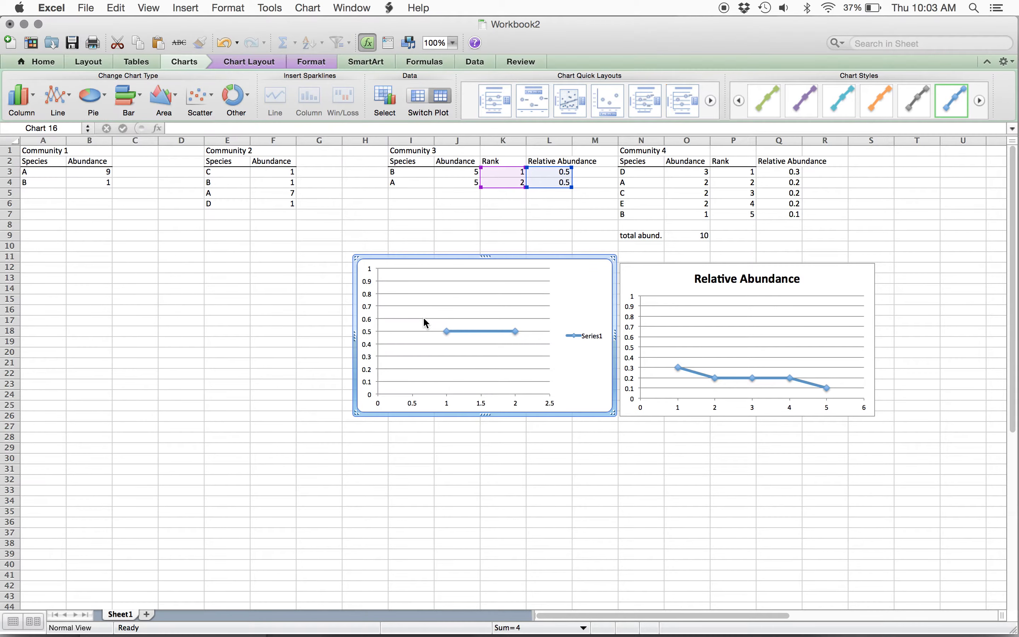
click(482, 405)
double_click(483, 405)
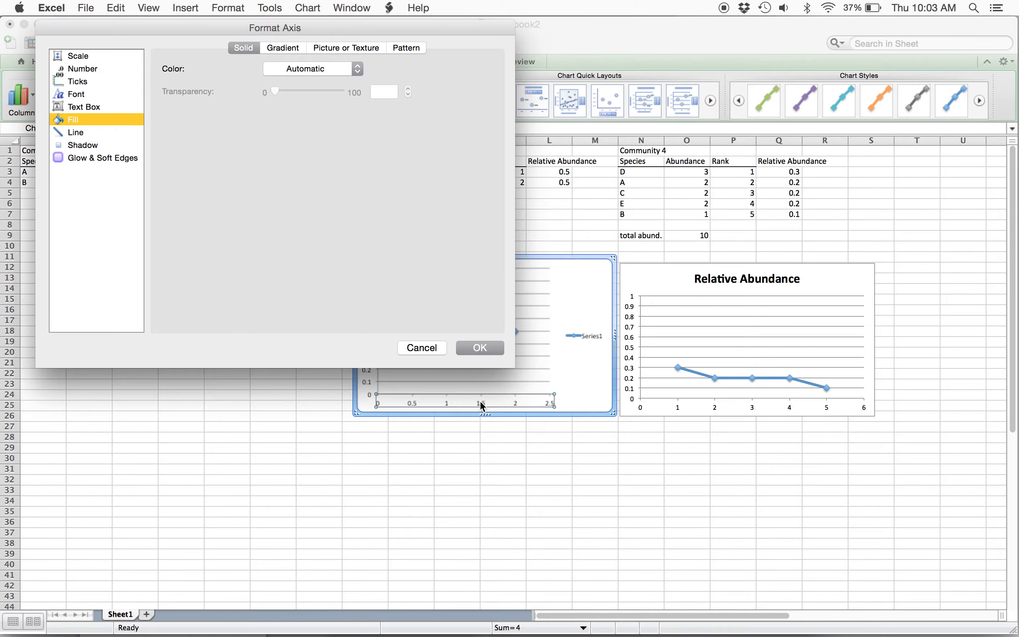
click(79, 56)
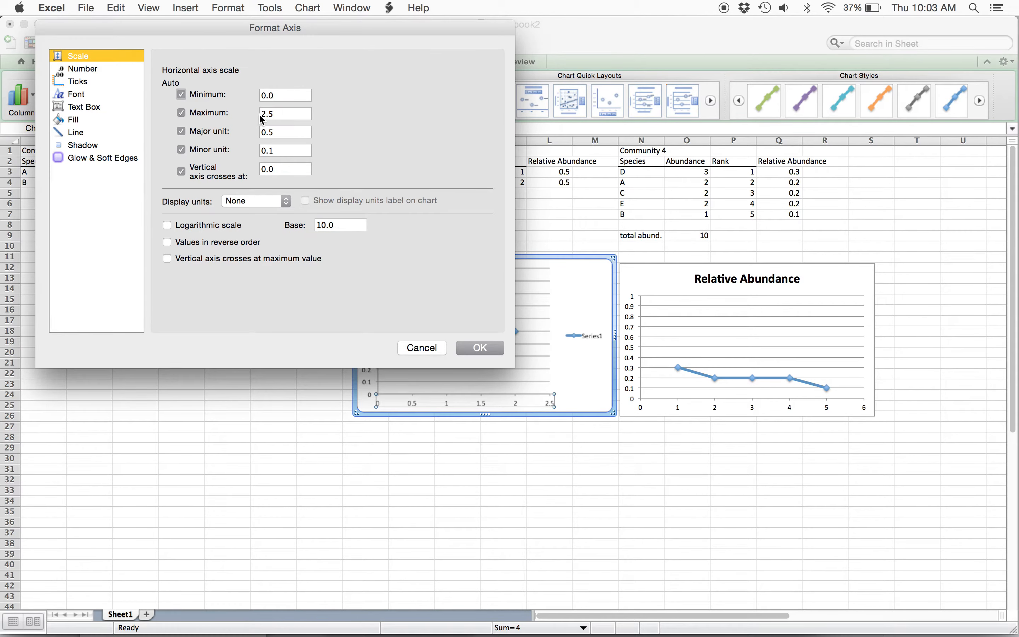
double_click(277, 114)
text(6)
key(Return)
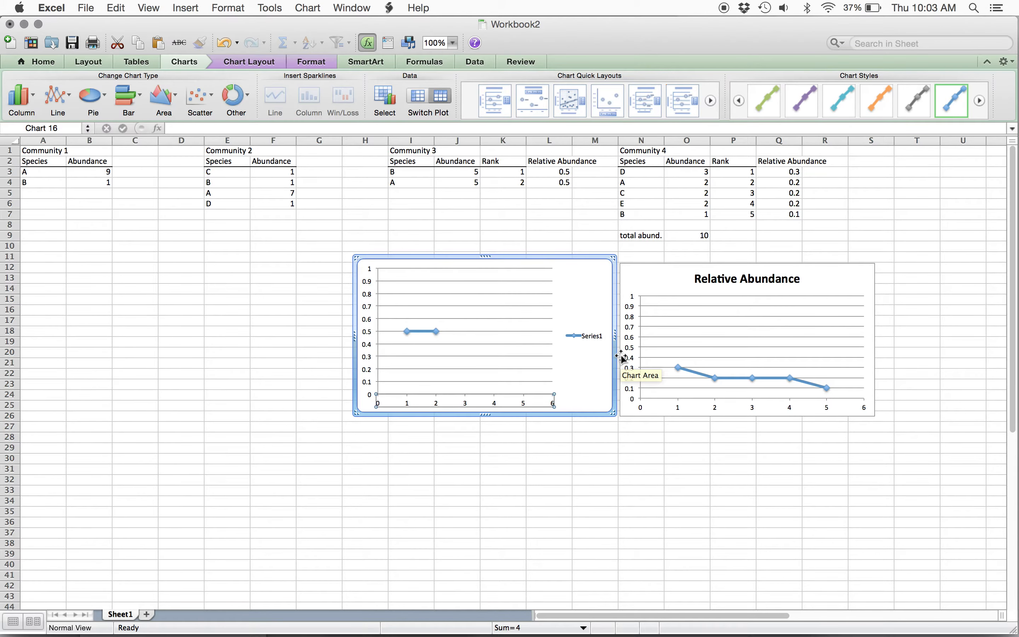
click(586, 339)
key(Delete)
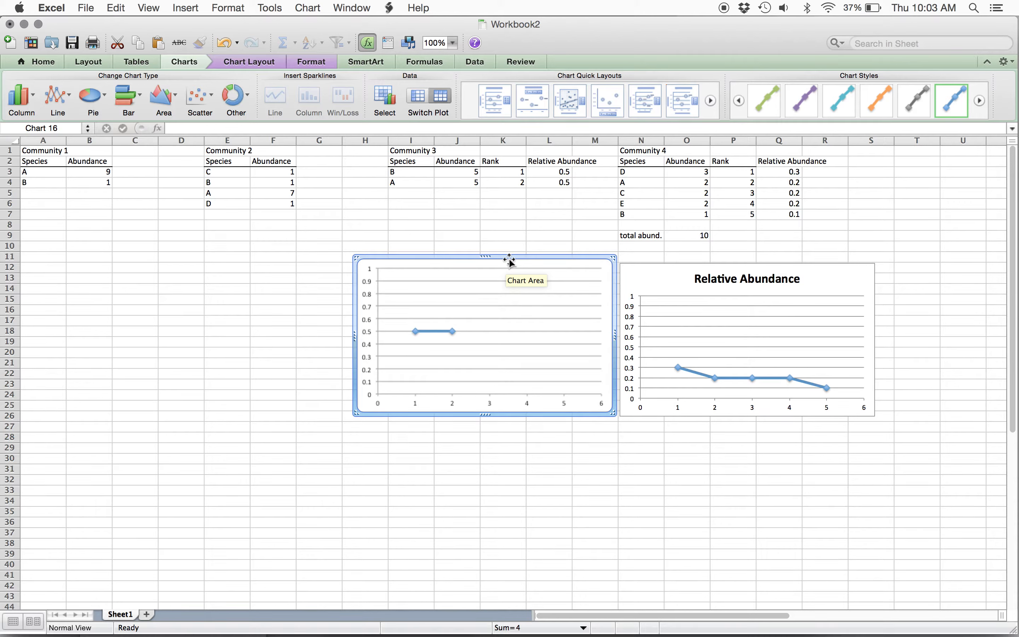
click(308, 7)
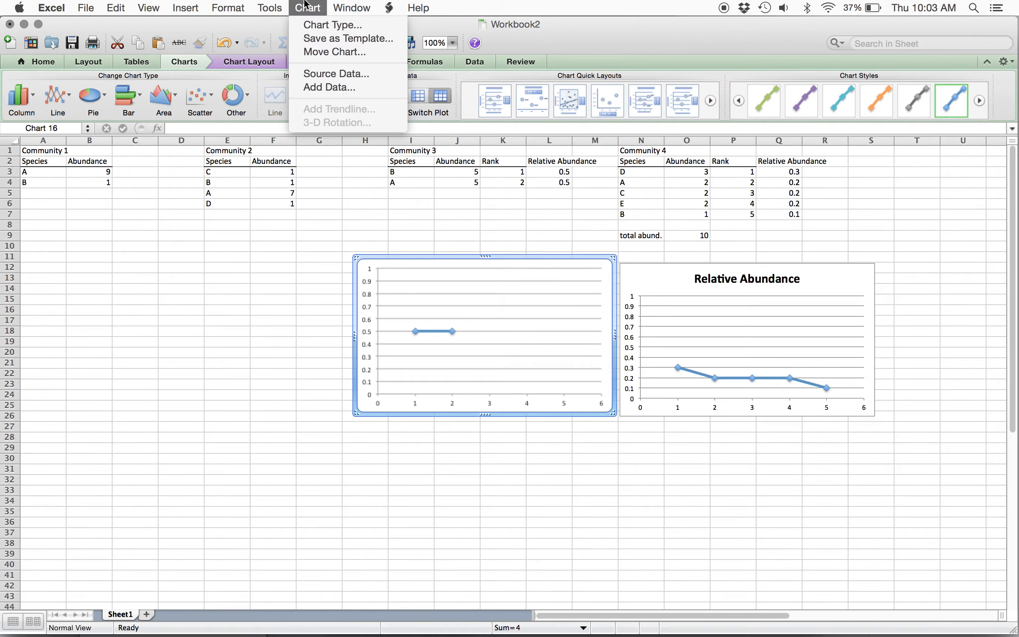
click(307, 7)
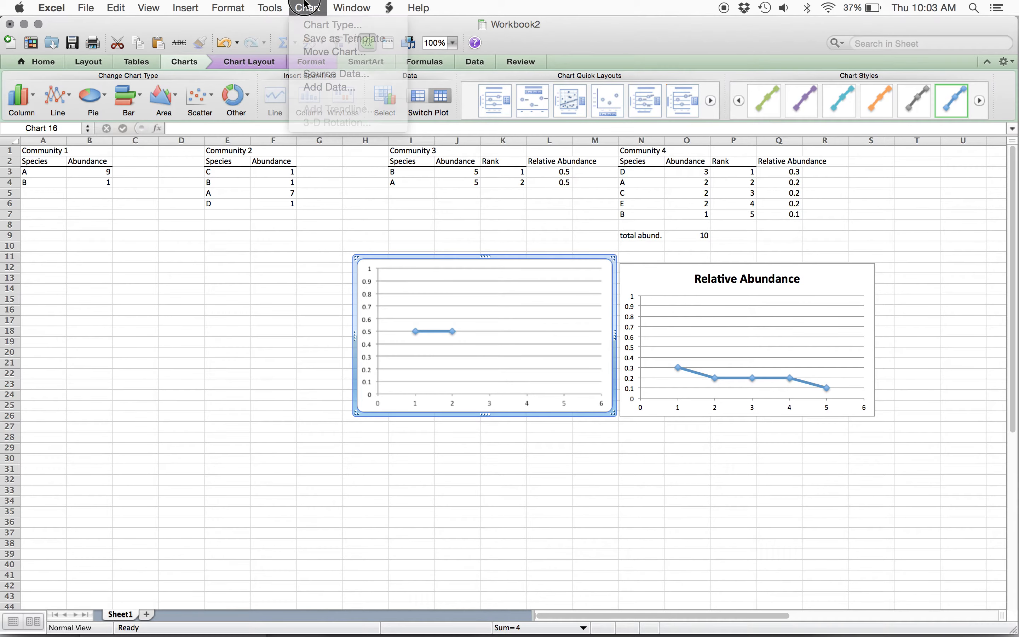
double_click(408, 262)
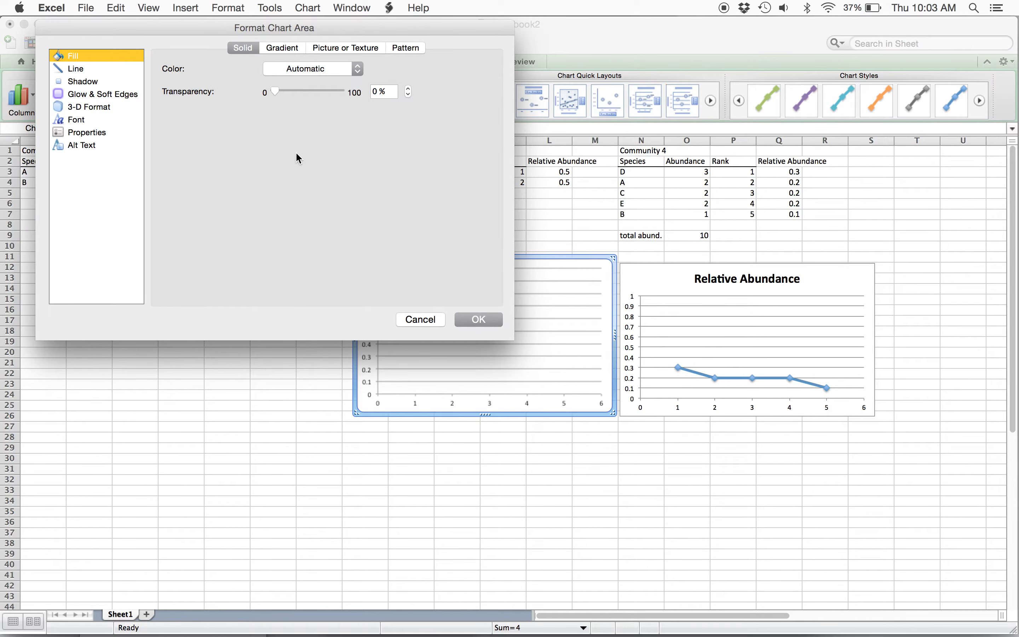
click(101, 134)
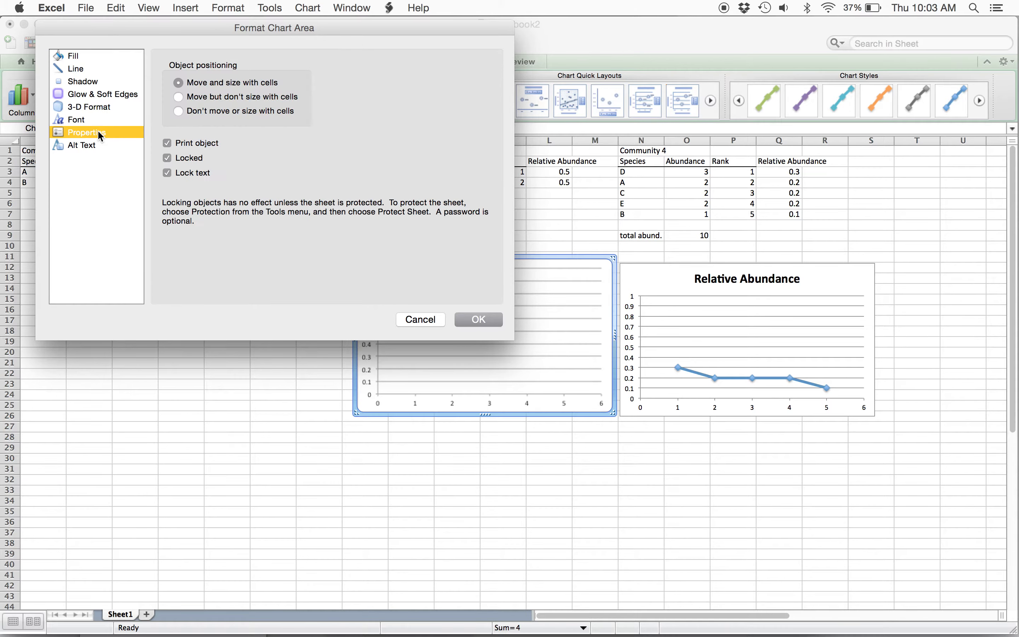
click(80, 119)
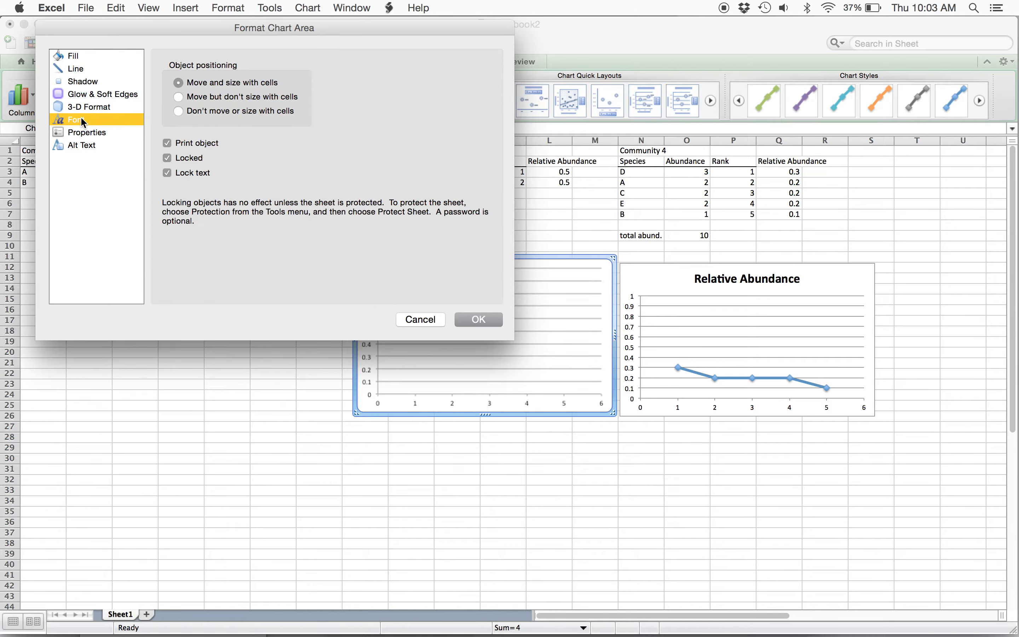
click(86, 59)
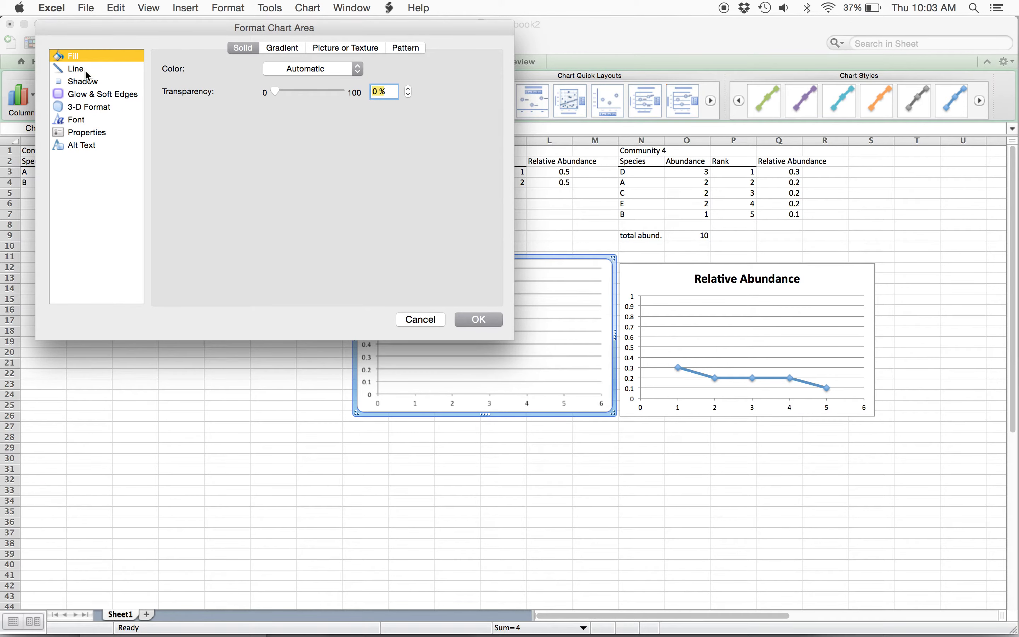
click(86, 71)
click(415, 319)
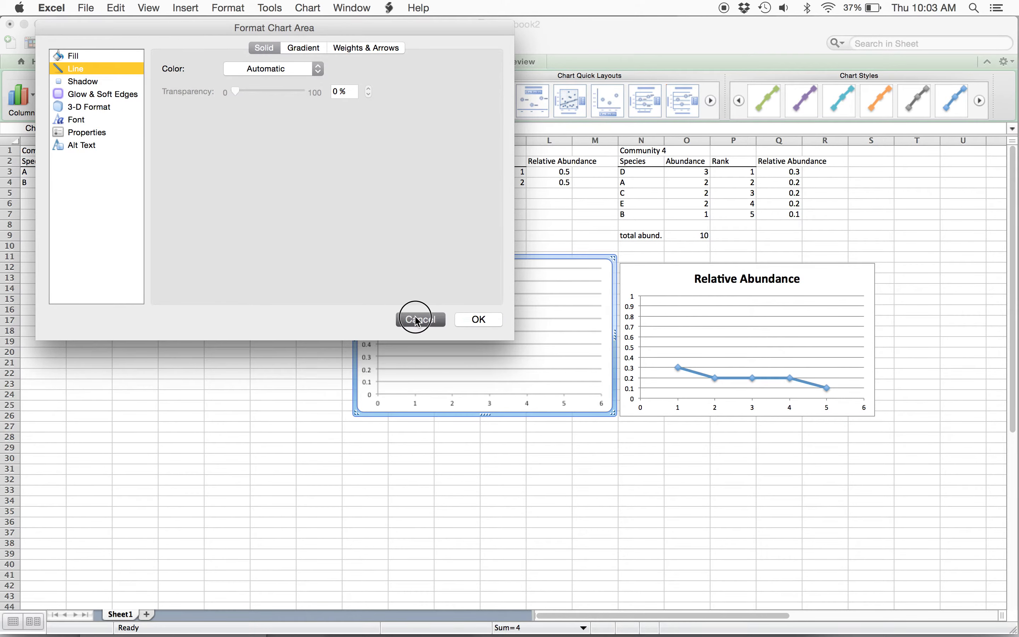
click(310, 7)
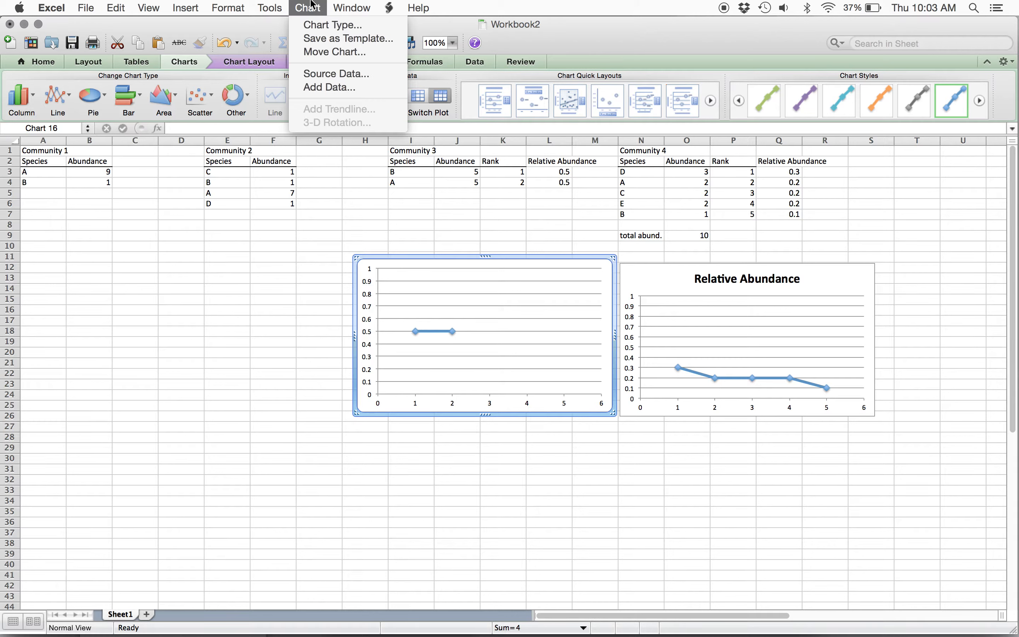
click(310, 6)
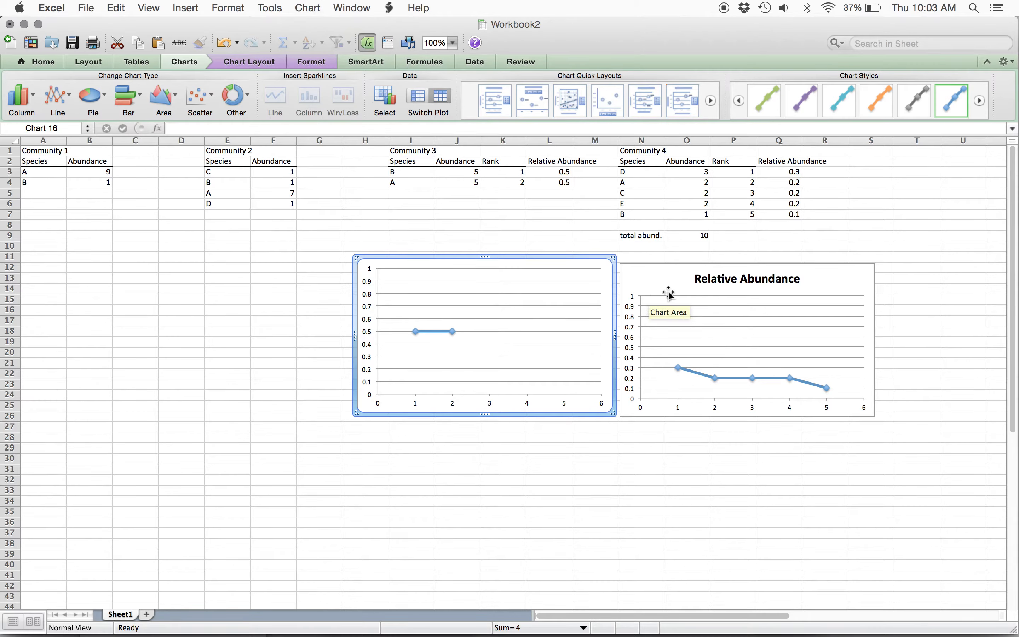
click(720, 281)
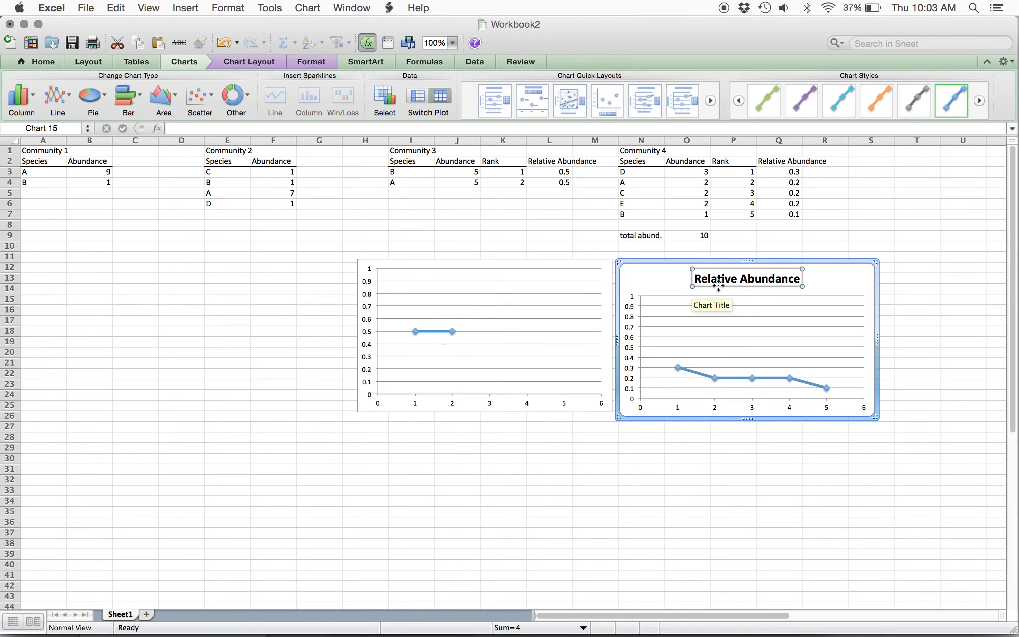
right_click(719, 287)
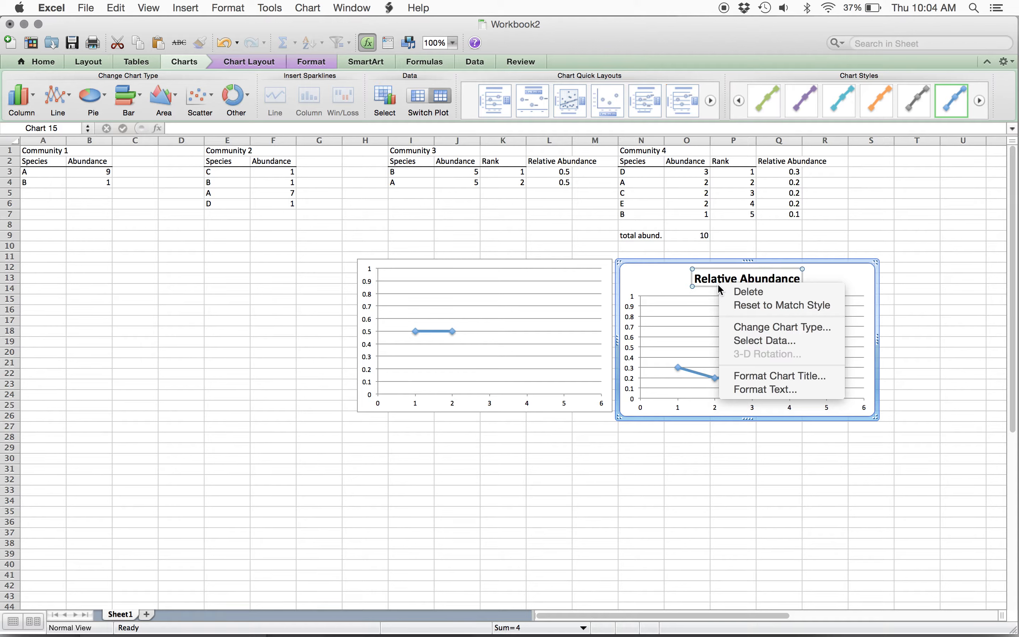
click(670, 280)
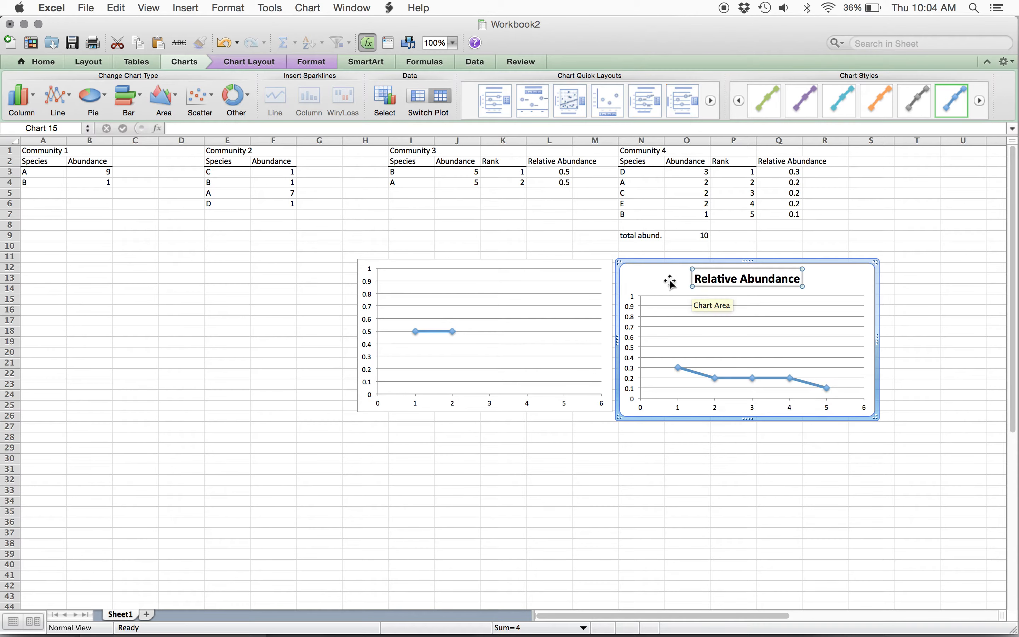
click(591, 265)
right_click(591, 266)
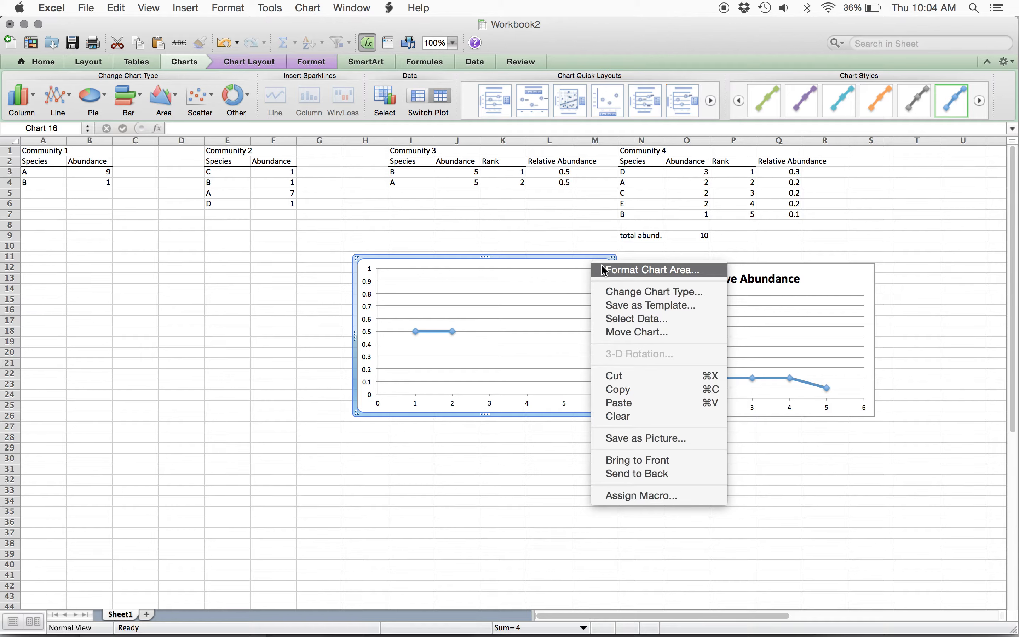
click(570, 255)
right_click(573, 258)
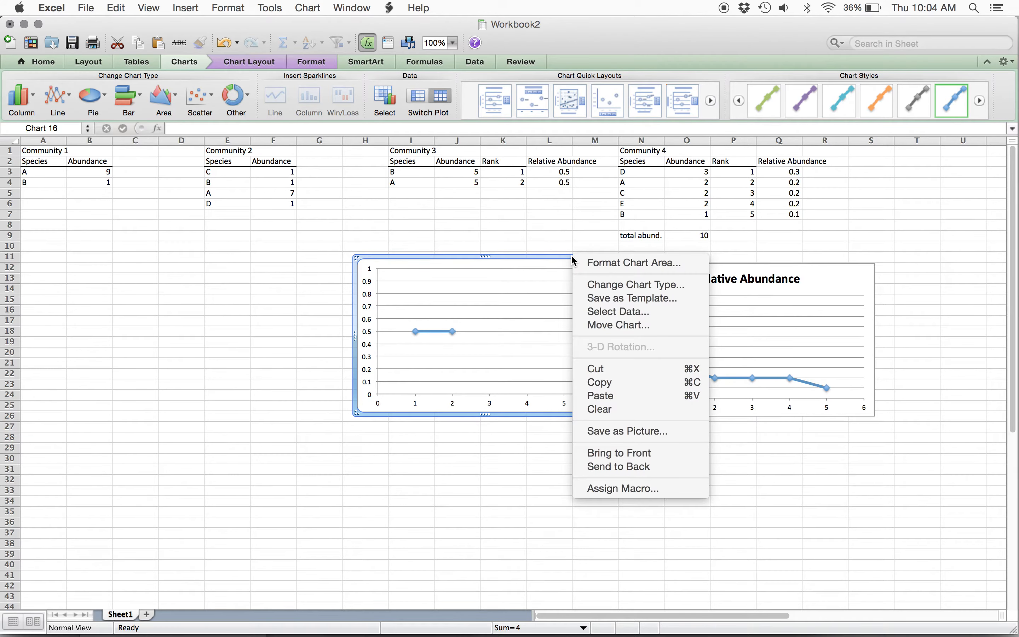
click(557, 258)
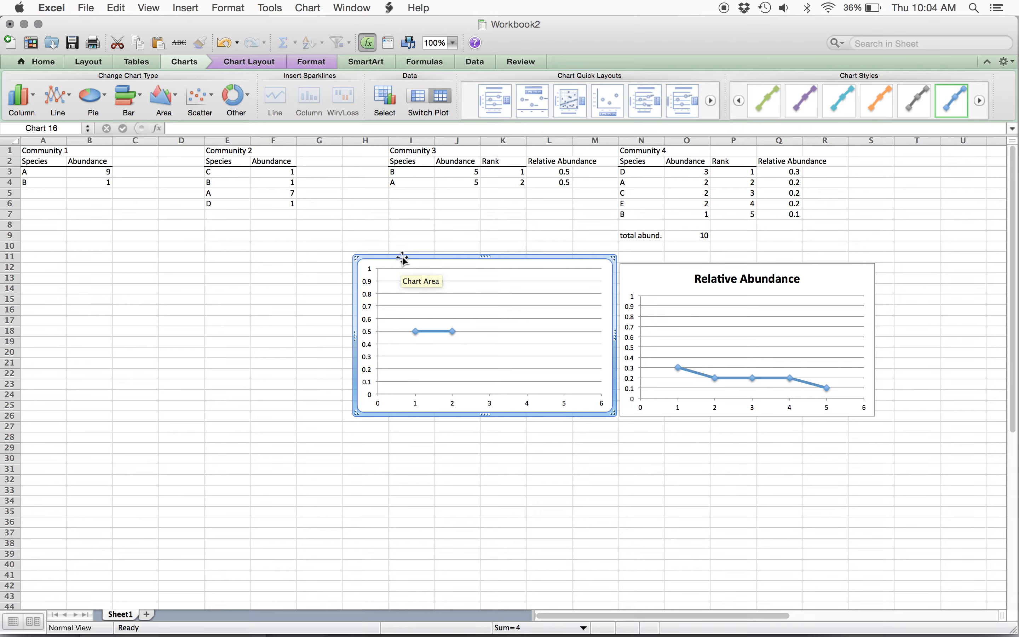
Step: Move the Community 3 chart slightly so that it sits directly against the Community 4 chart
drag(402, 258, 409, 261)
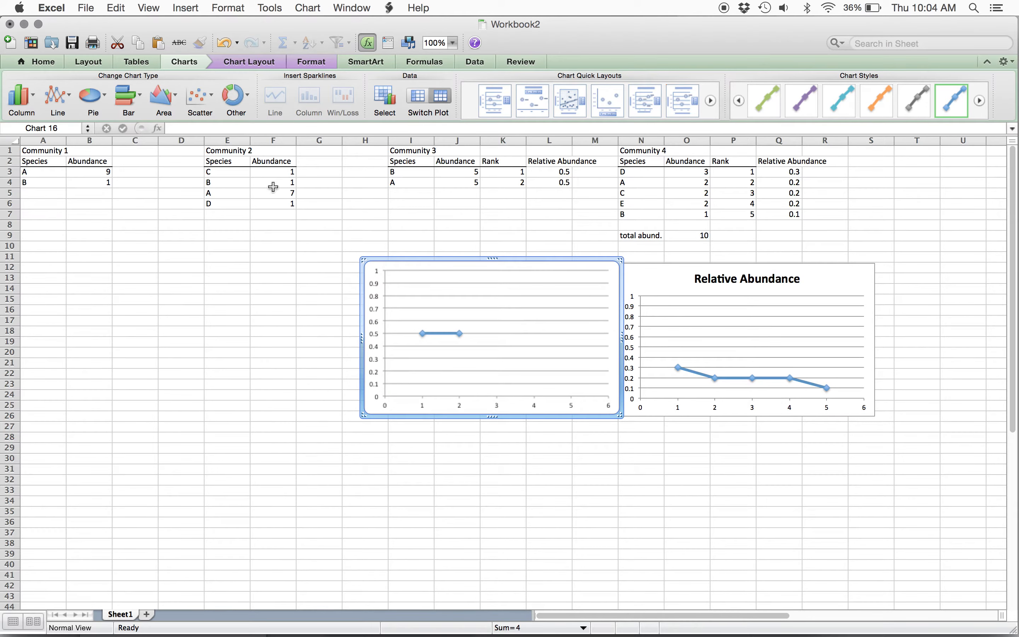
Step: Add the header Ranks for Community 2 in cell G2
click(308, 164)
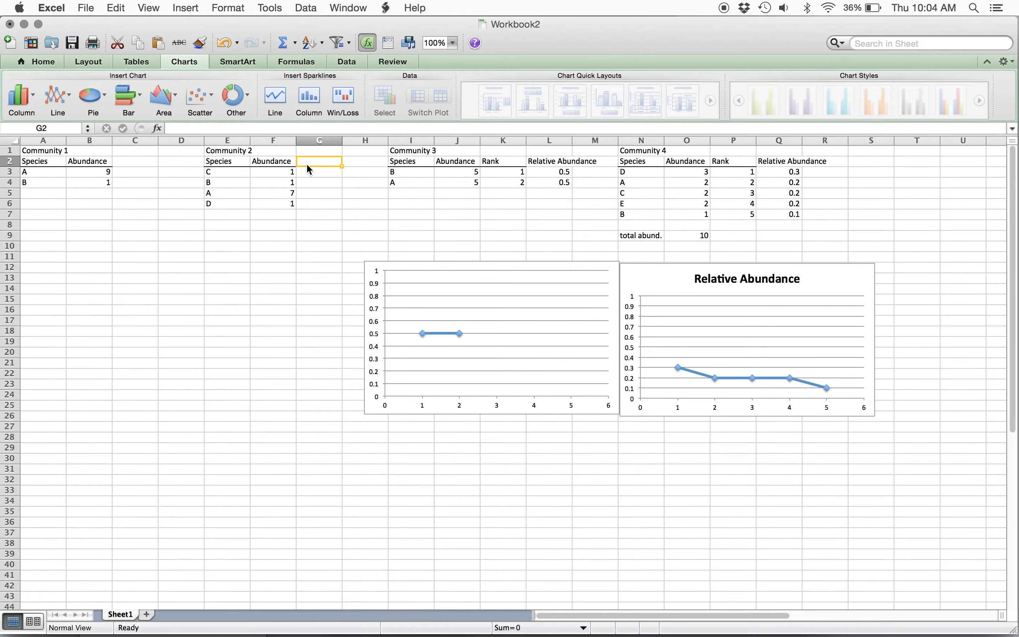
text(Ranks)
key(Return)
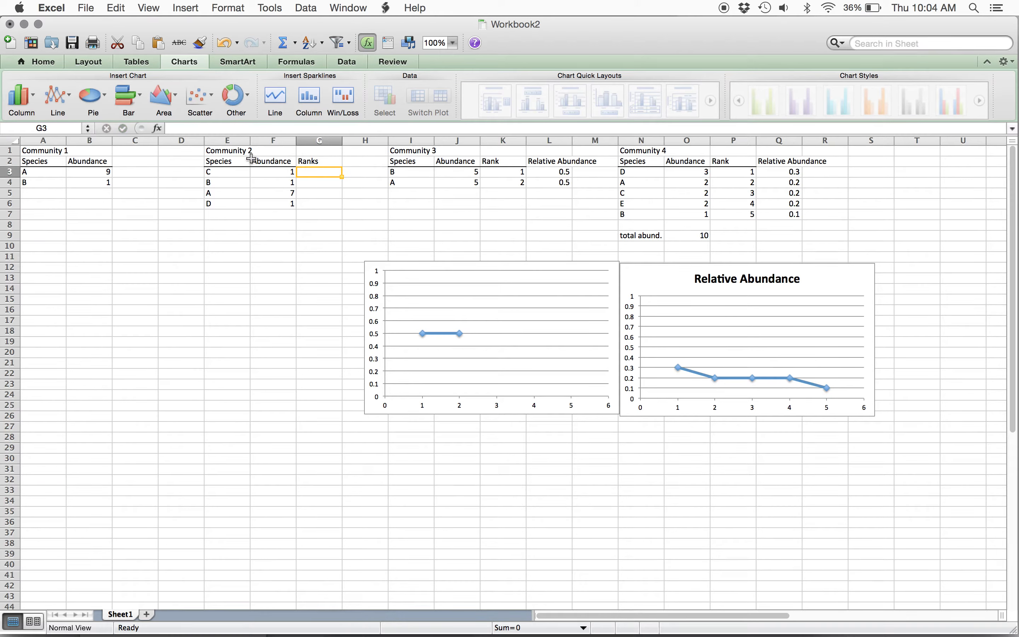
Step: Sort the Community 2 species table by Abundance from largest to smallest
drag(223, 161, 257, 205)
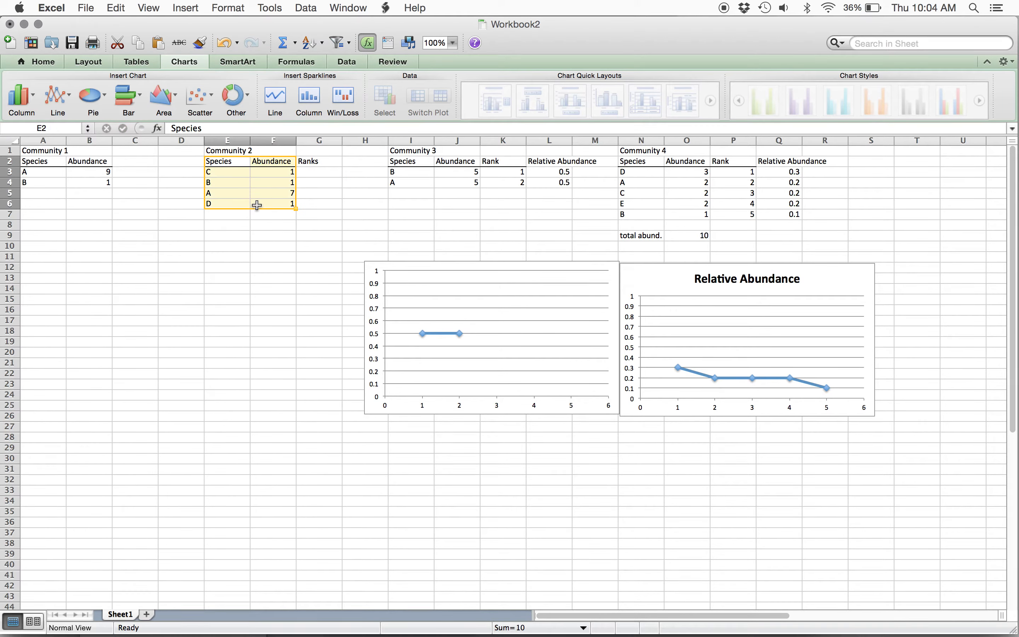
click(311, 9)
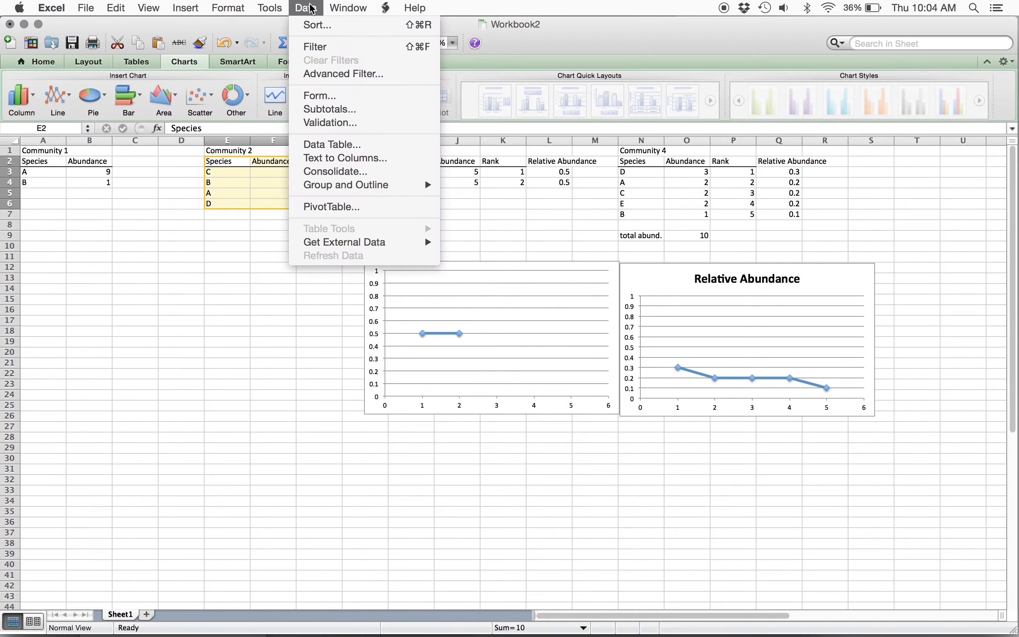
click(312, 25)
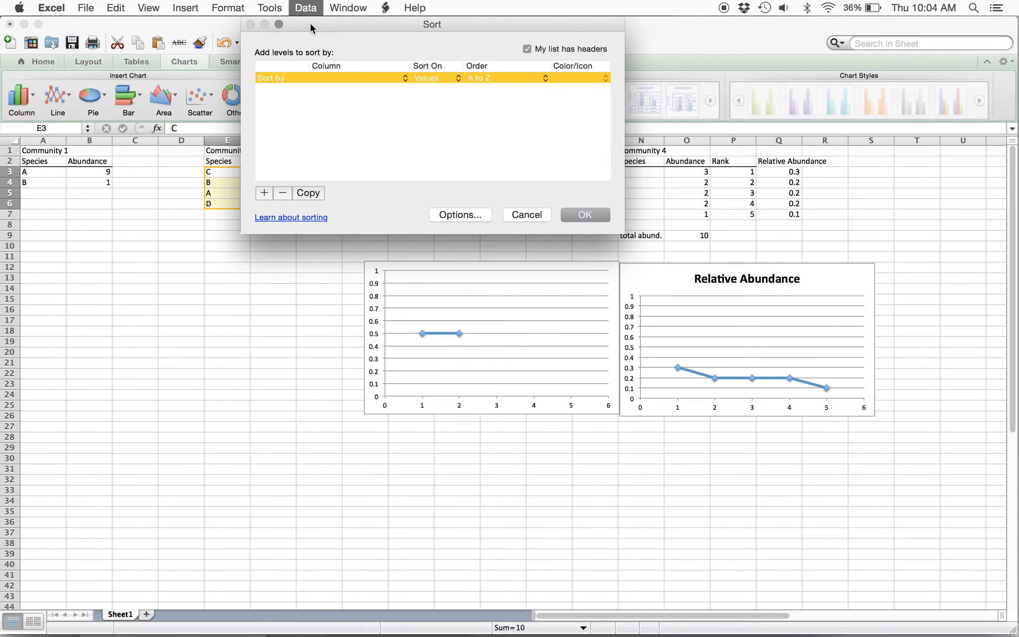
click(343, 77)
click(342, 86)
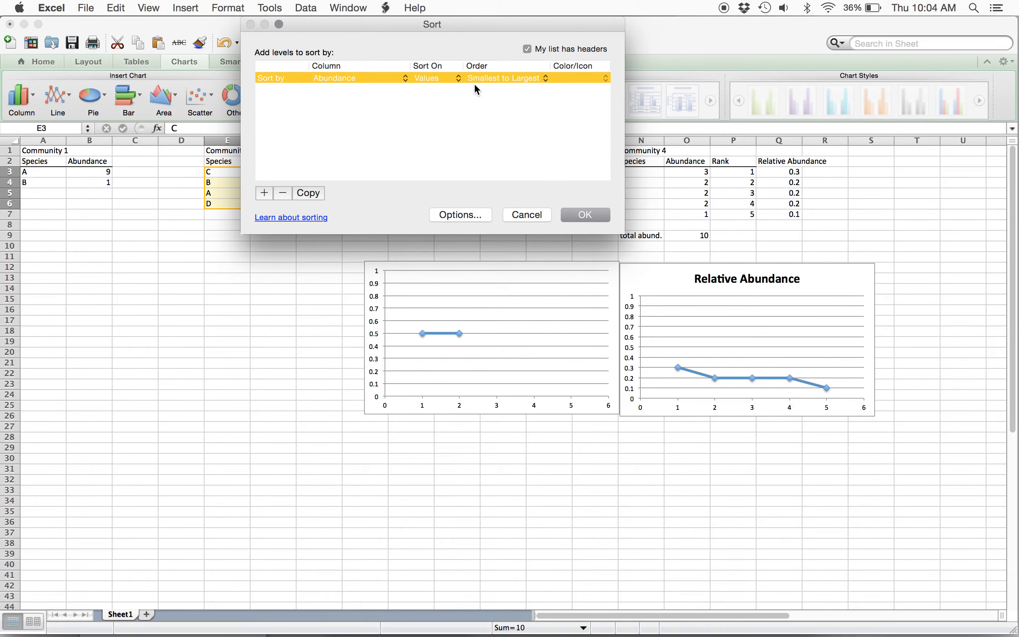
click(485, 78)
click(484, 90)
click(585, 215)
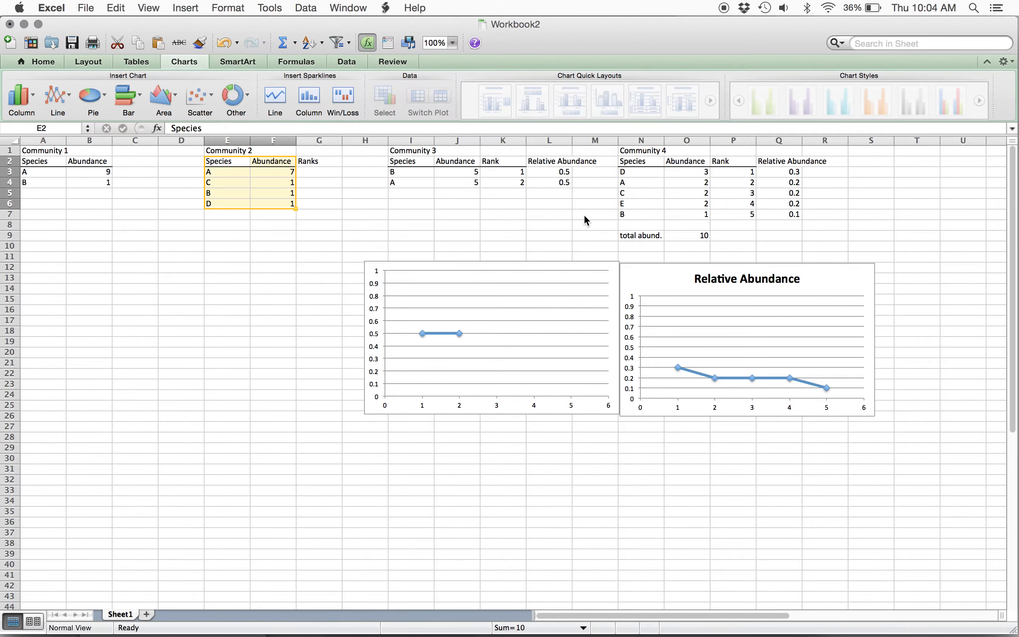
Step: Enter the ranks 1, 2, 3 and 4 for the Community 2 species in cells G3 to G6
click(317, 169)
text(1)
key(Return)
text(2)
key(Return)
text(3)
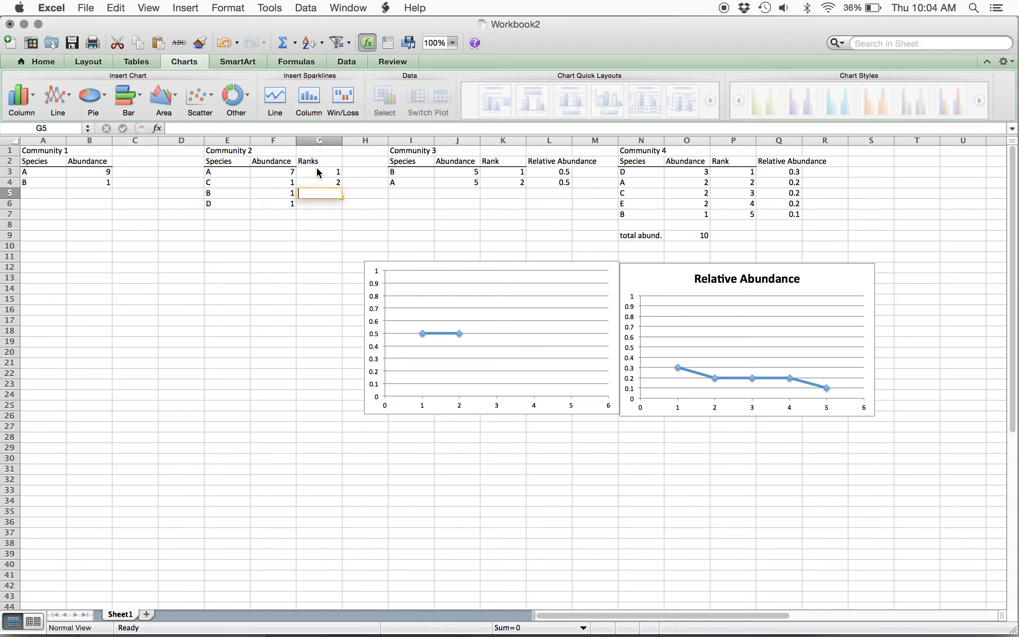
key(Return)
text(4)
key(Return)
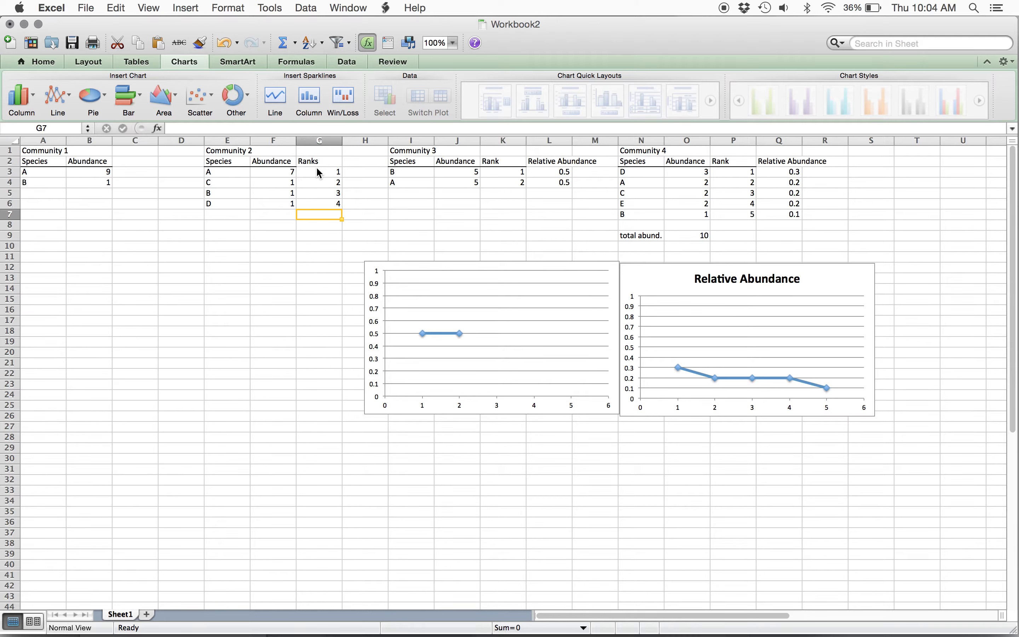
Step: Add the header Relative Abundance for Community 2 in cell H2
click(356, 162)
text(Relative)
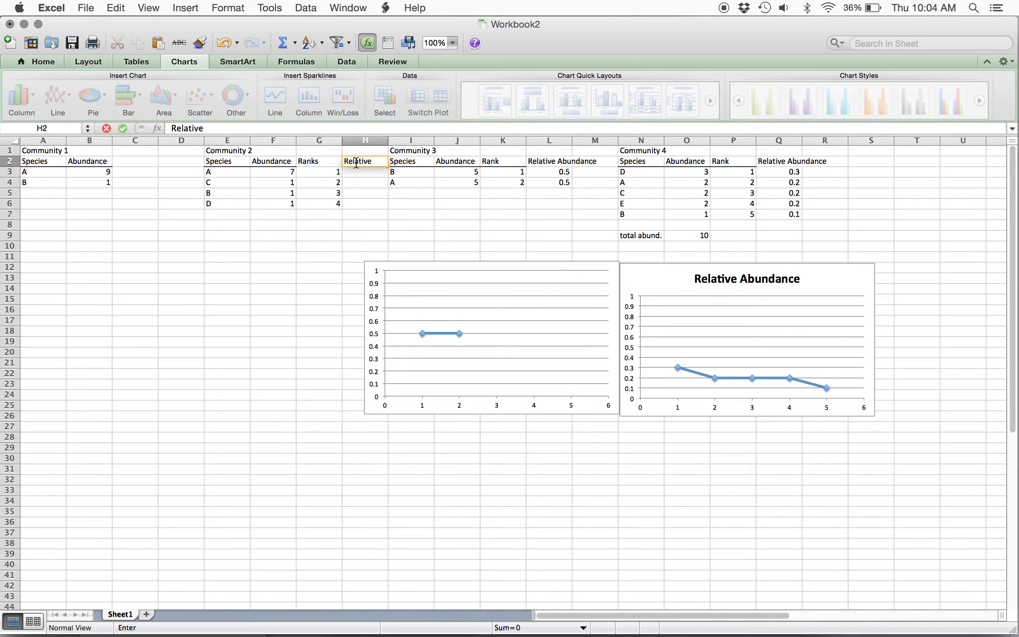
text( Abundanc)
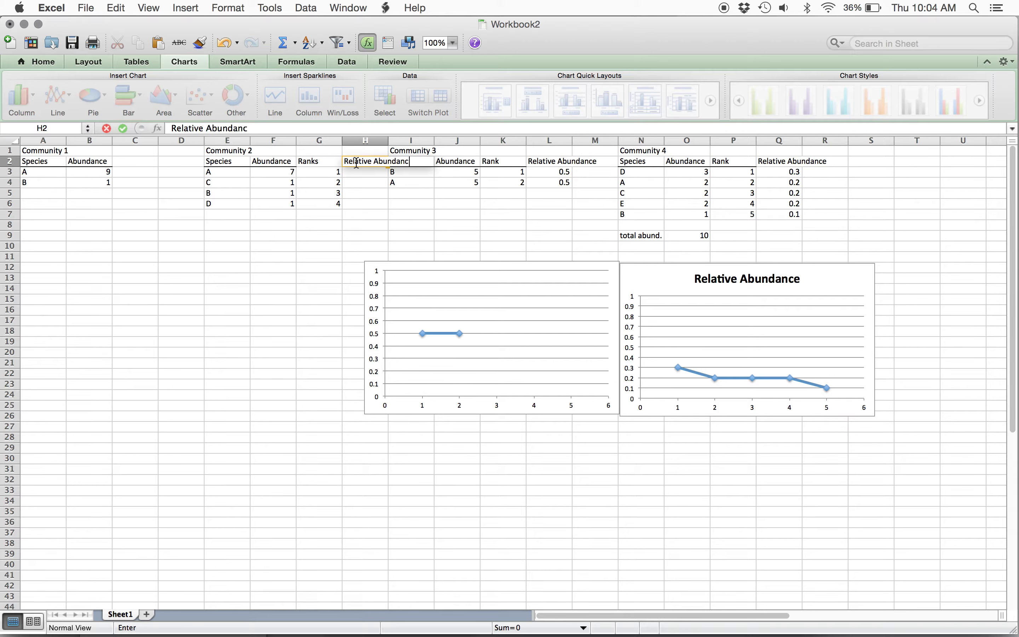
text(e)
key(Return)
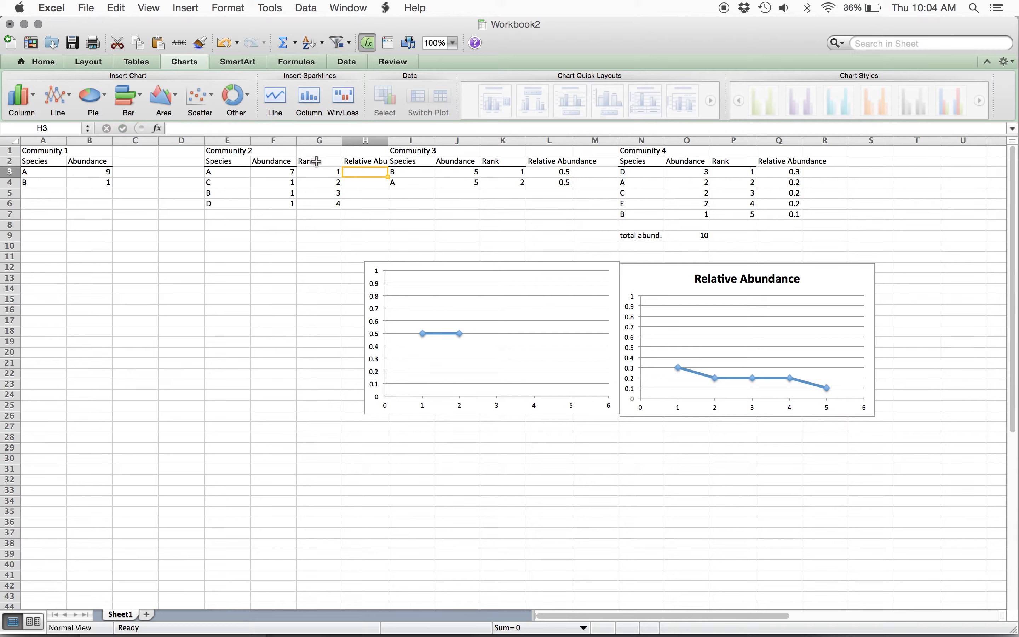
Step: Label cell E8 total abund and sum the Community 2 abundances F3:F6 in cell F8
click(276, 225)
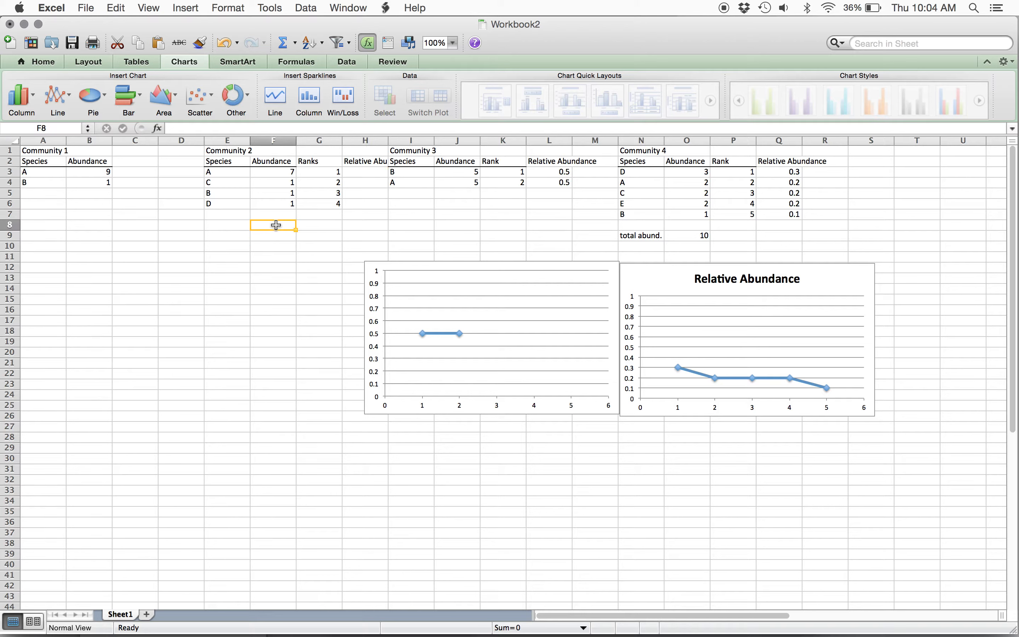
click(235, 225)
text(tota)
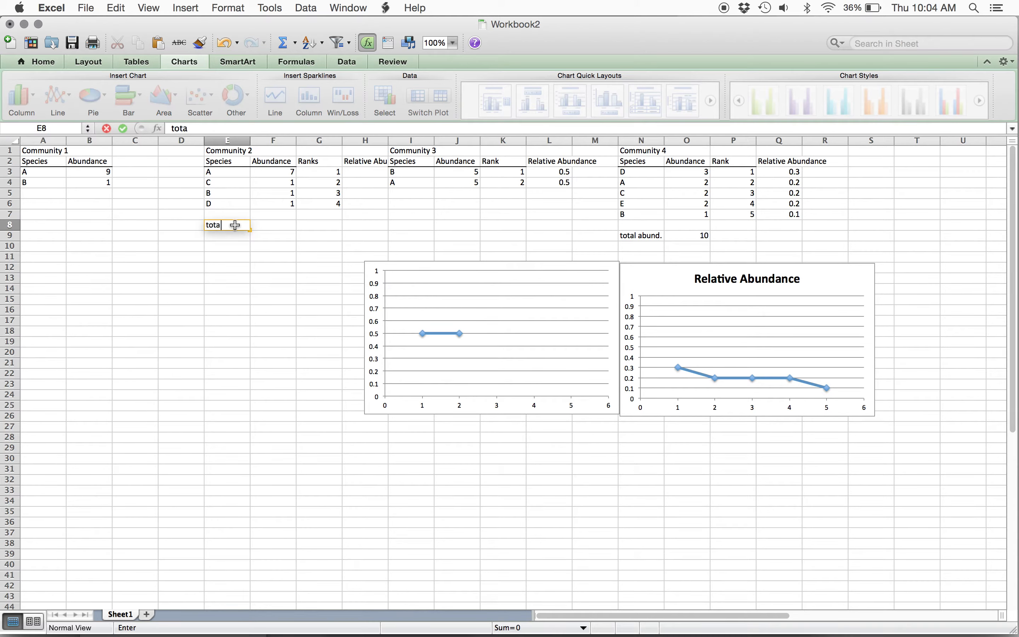
text(l abund)
key(Tab)
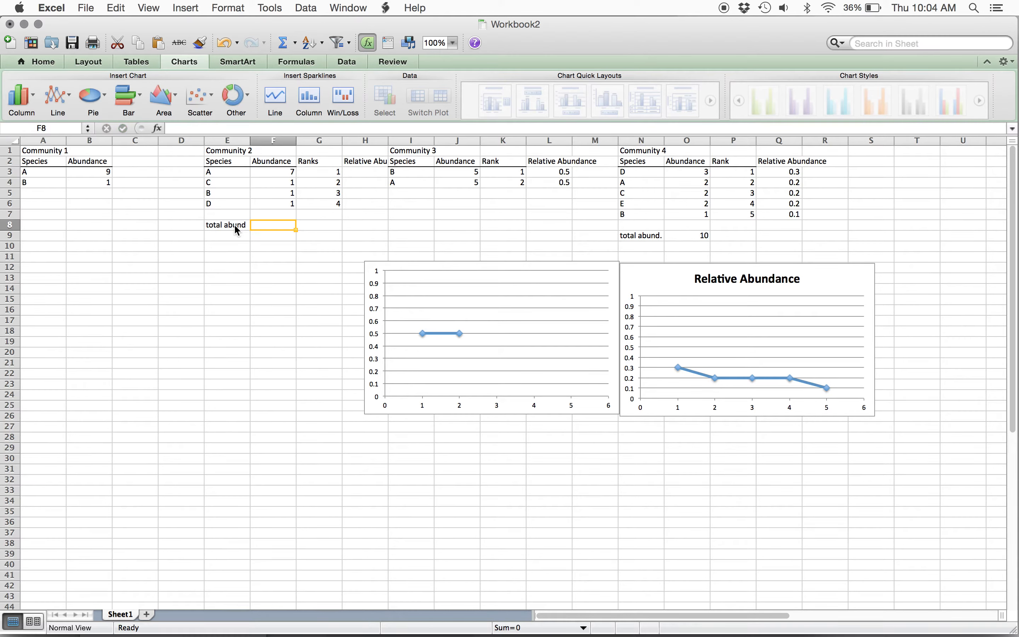
text(=sum()
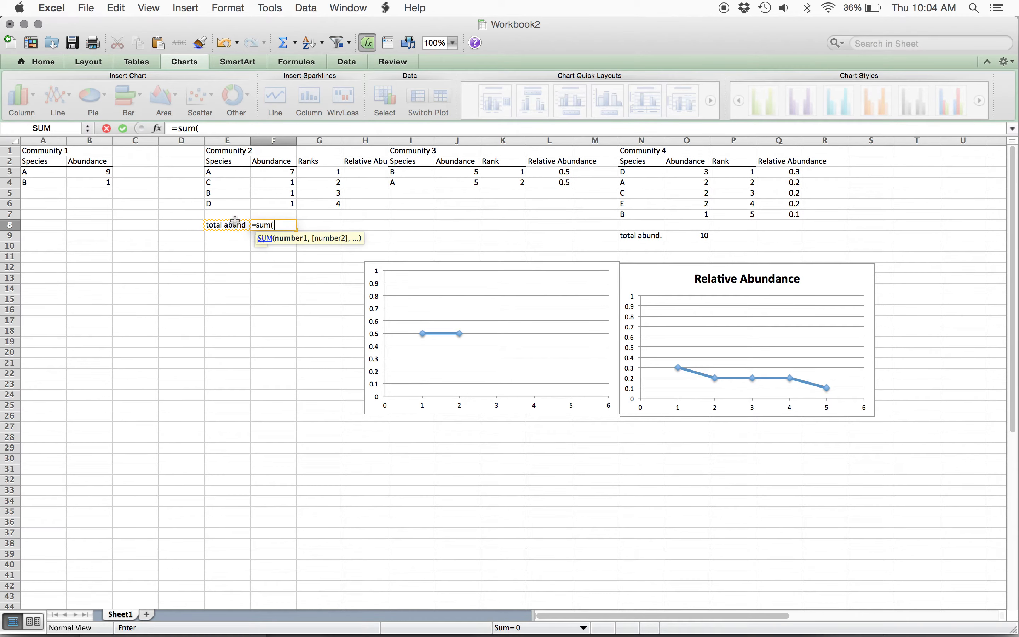
drag(280, 174, 280, 202)
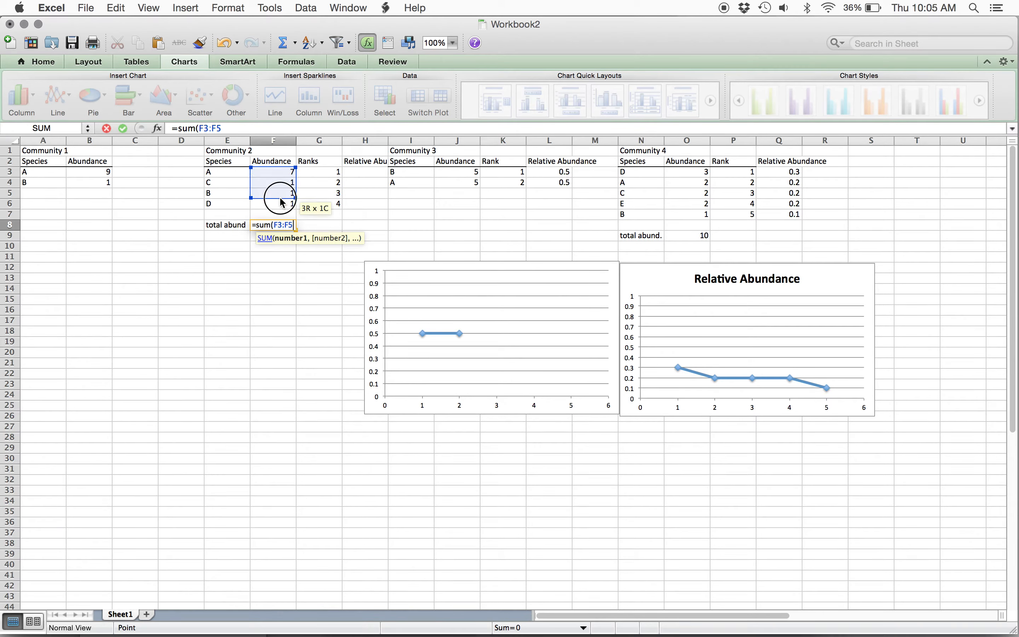
key(Return)
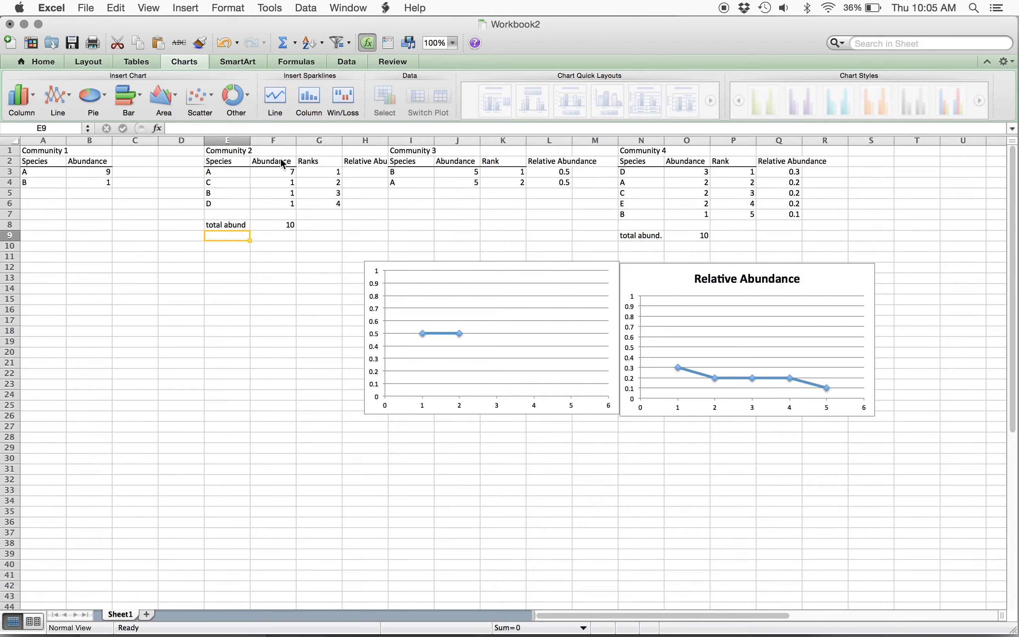
Step: Calculate species A's relative abundance for Community 2 in cell H3 with the formula =F3/F8
click(362, 172)
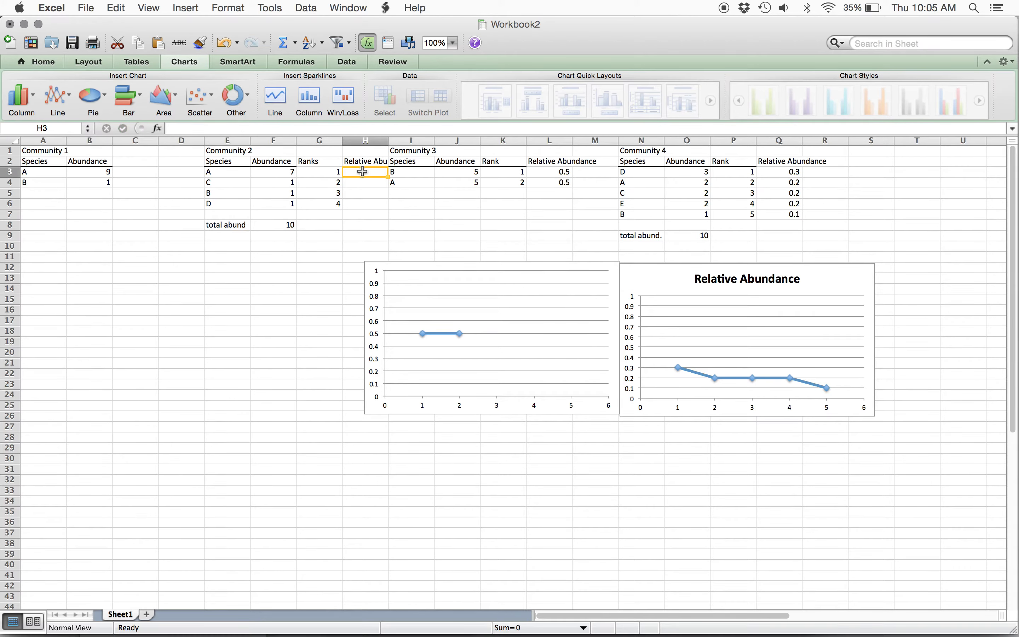
text(=)
click(282, 173)
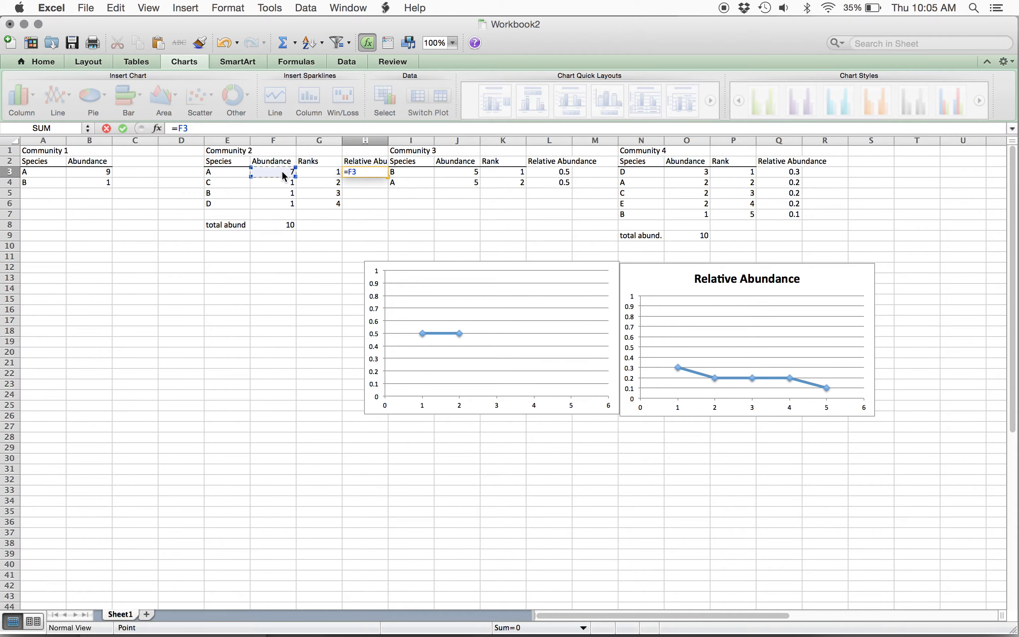
text(/)
click(281, 225)
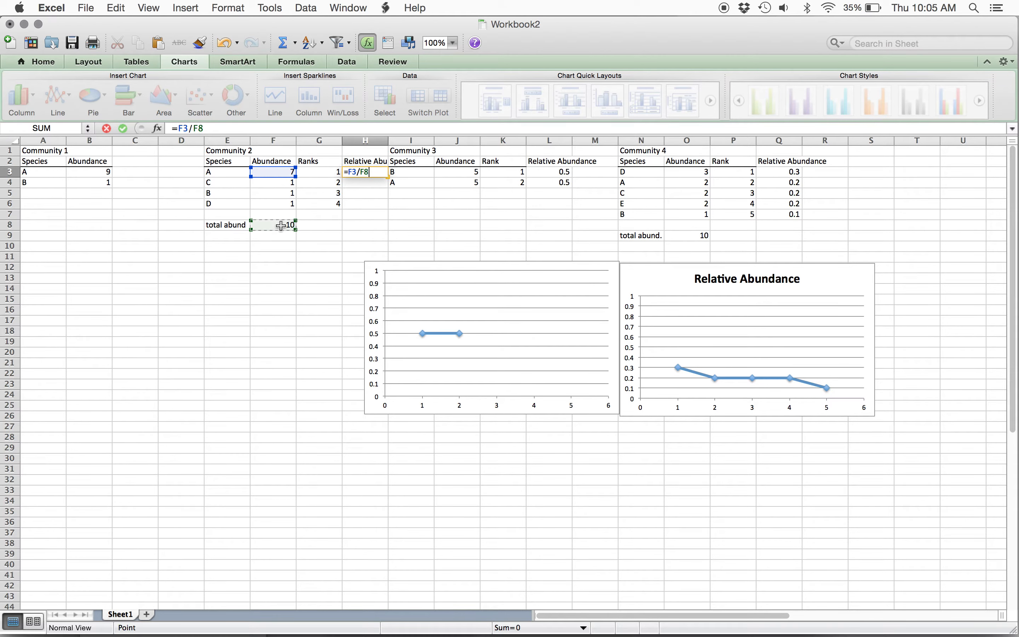
key(Return)
Step: Make the total in H3's formula an absolute reference, =F3/$F$8, and fill the formula down to H6
click(369, 172)
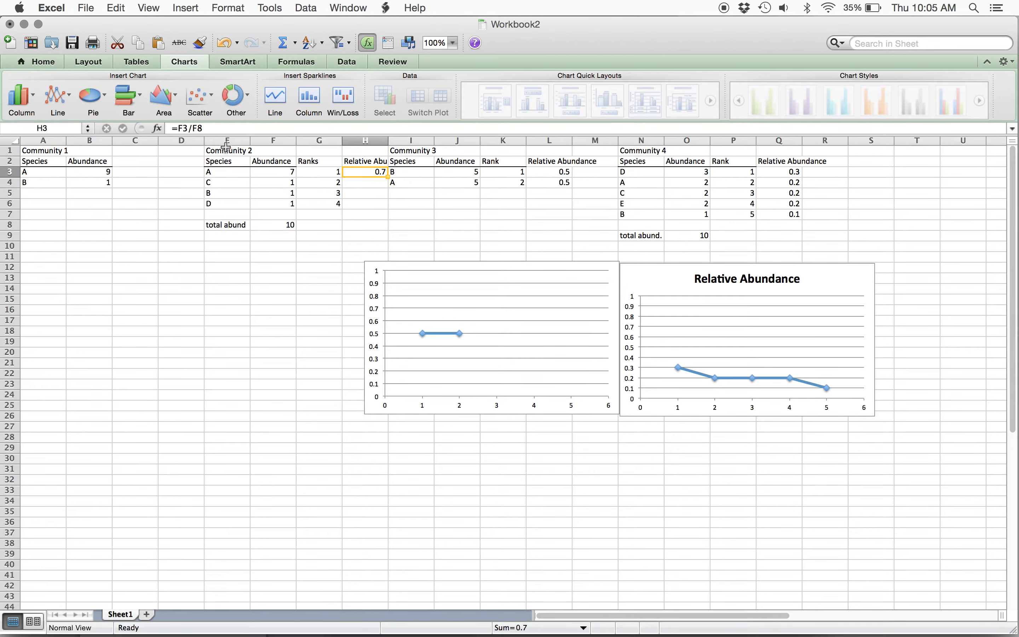
click(192, 129)
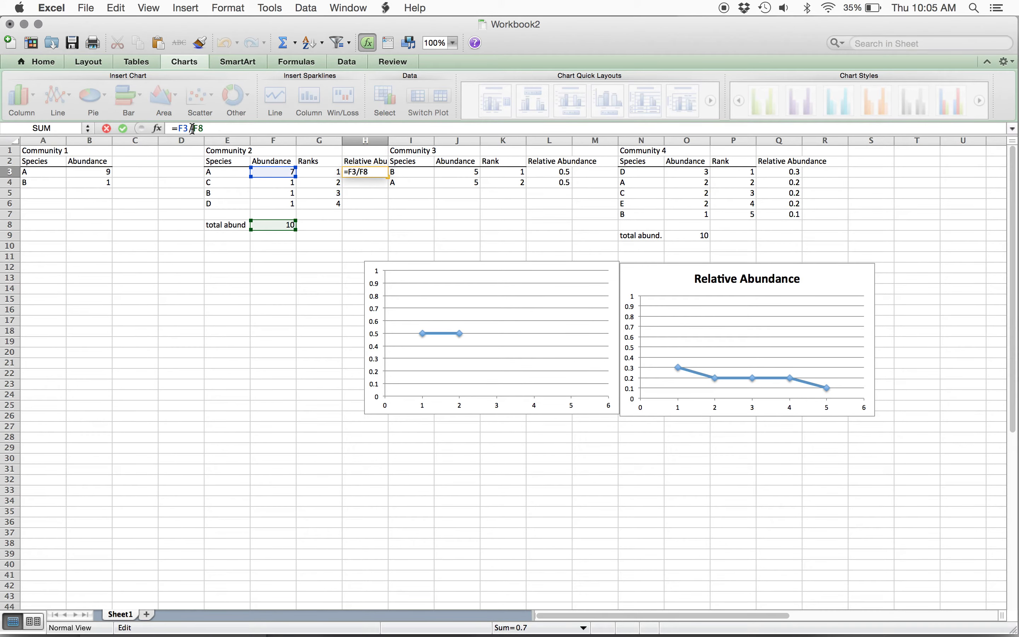
text($)
key(Return)
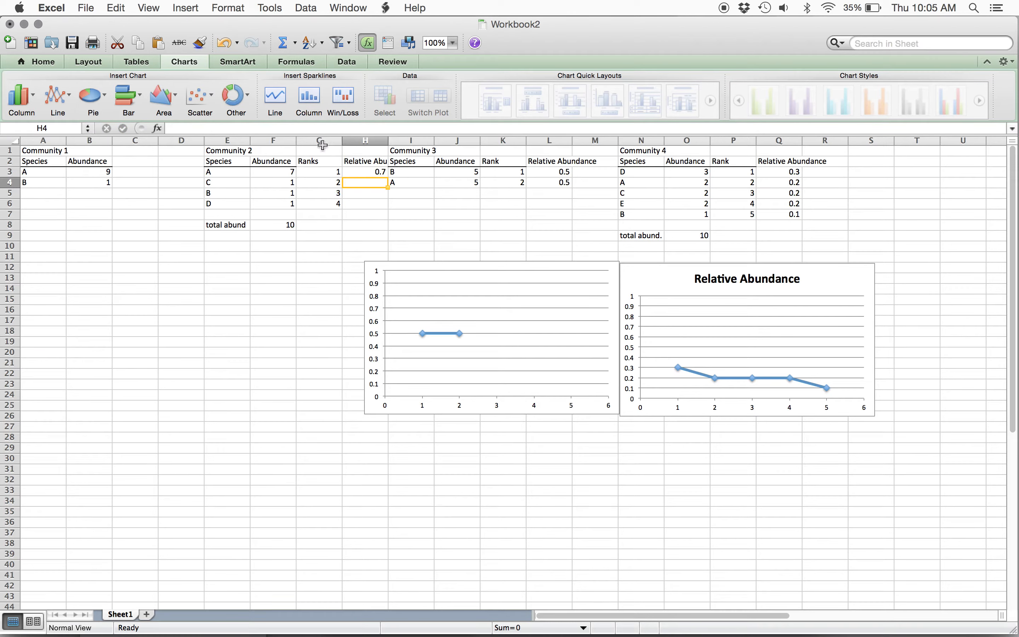
click(371, 171)
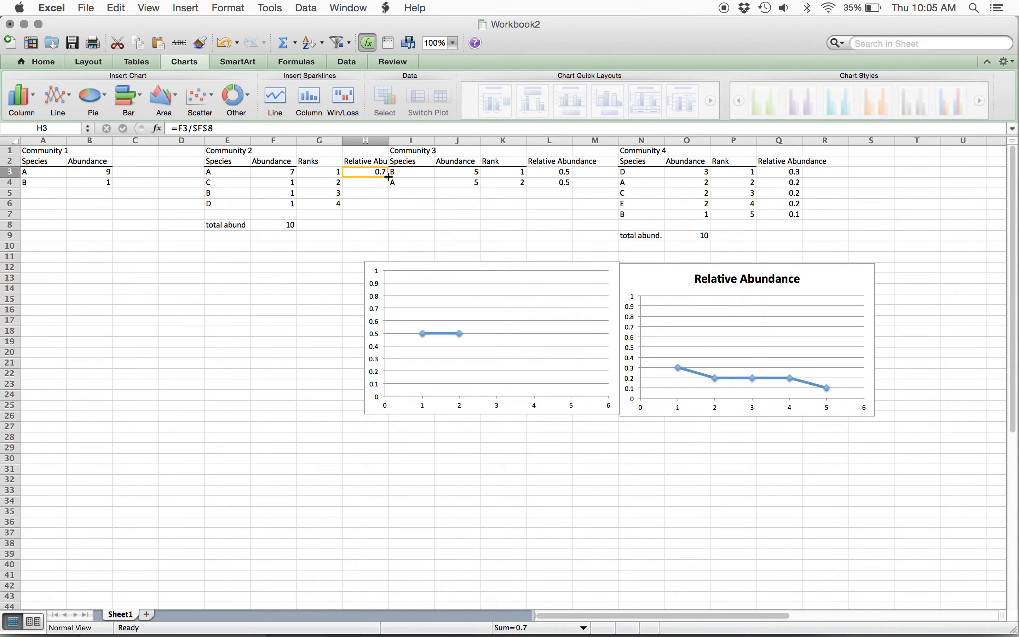
drag(388, 177, 388, 207)
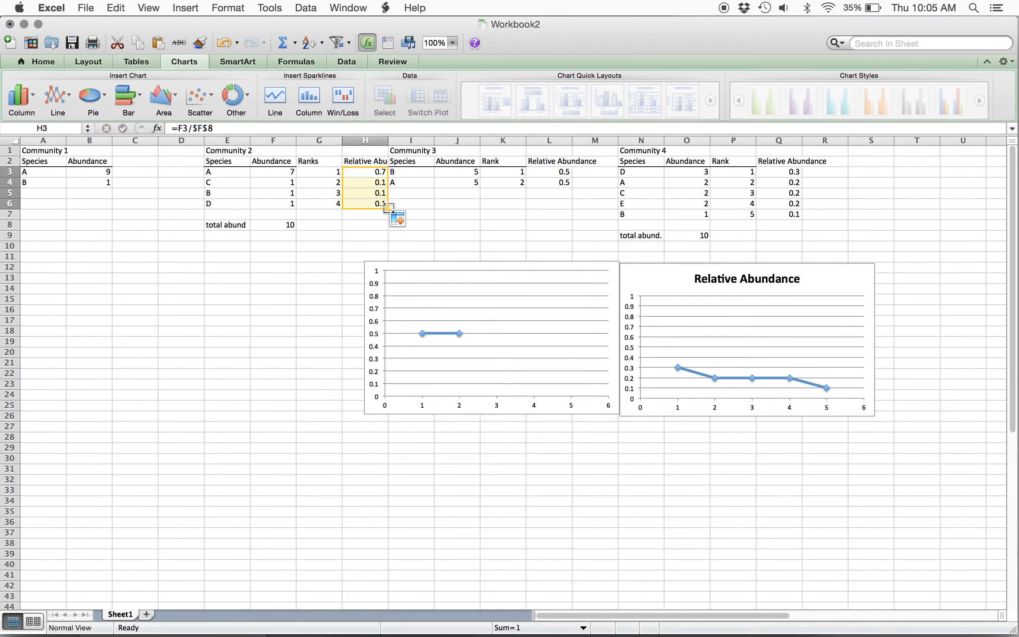
Step: Plot Community 2's Ranks and Relative Abundance (G2:H6) as a scatter chart with straight lines and markers, and place it beneath the Community 2 table
drag(321, 163, 345, 203)
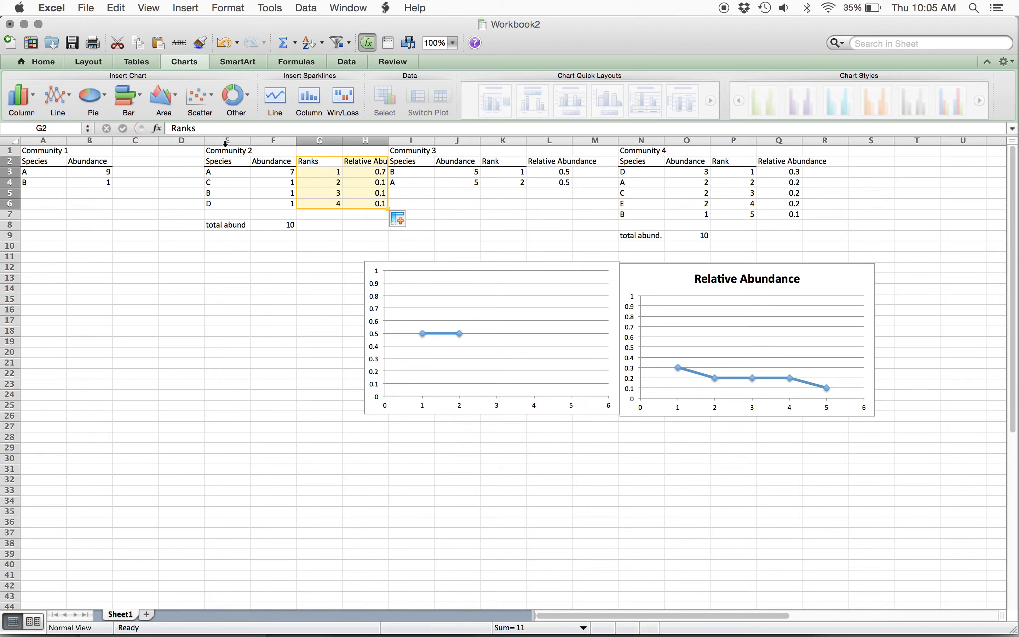
click(203, 91)
click(141, 236)
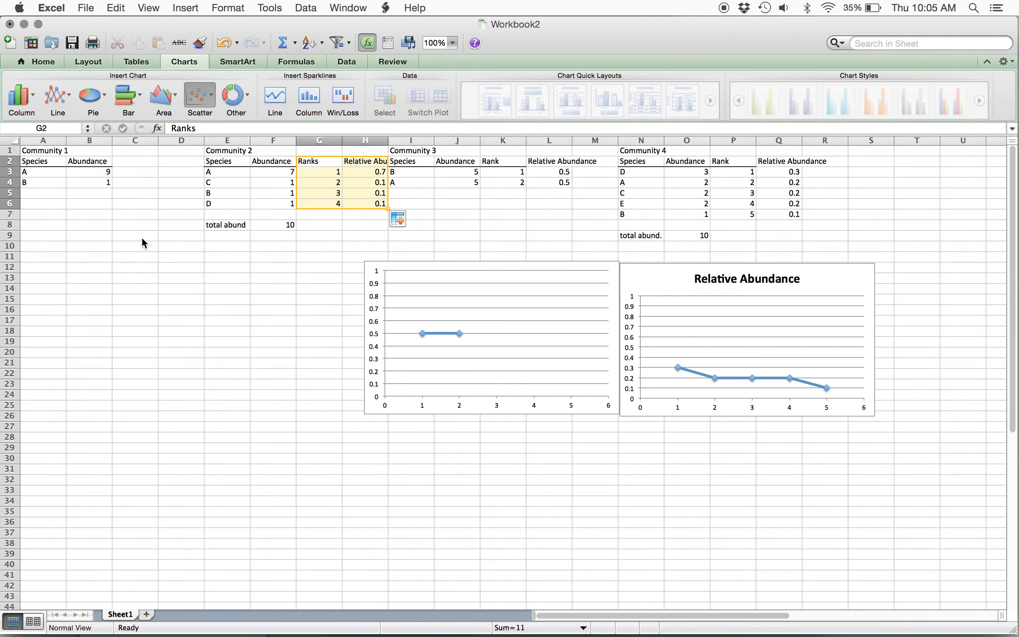
drag(430, 304, 176, 273)
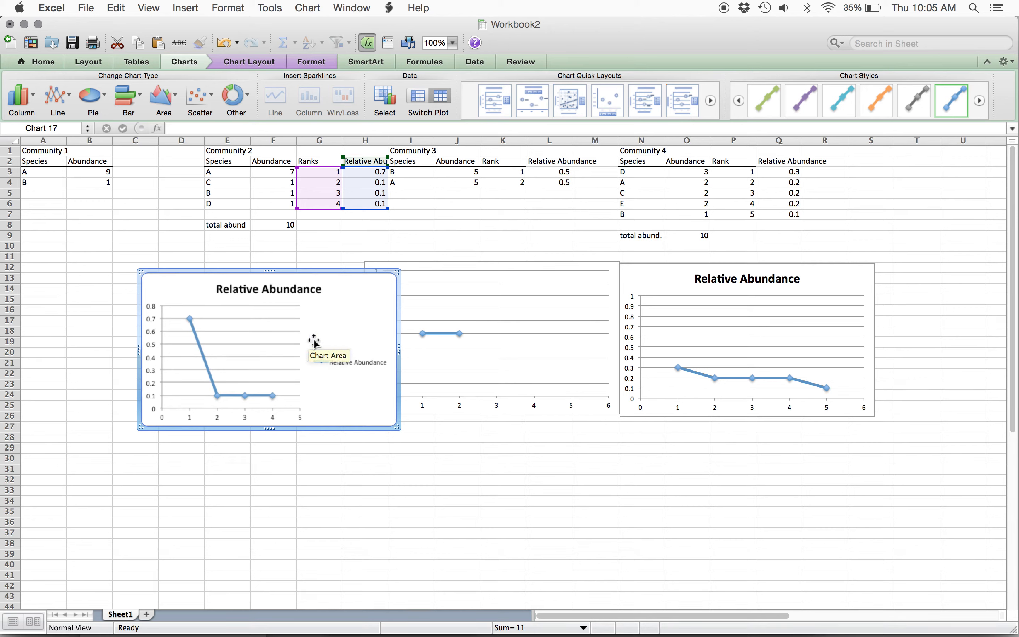
Step: Delete the Community 2 chart's legend and set its vertical axis maximum to 1
click(342, 365)
key(Delete)
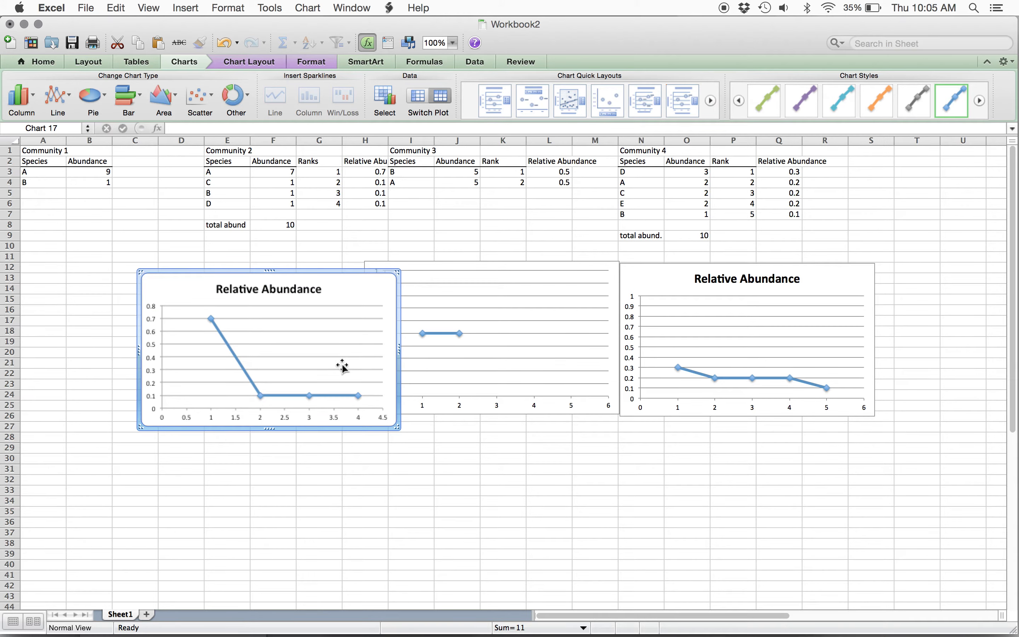
click(156, 345)
double_click(156, 345)
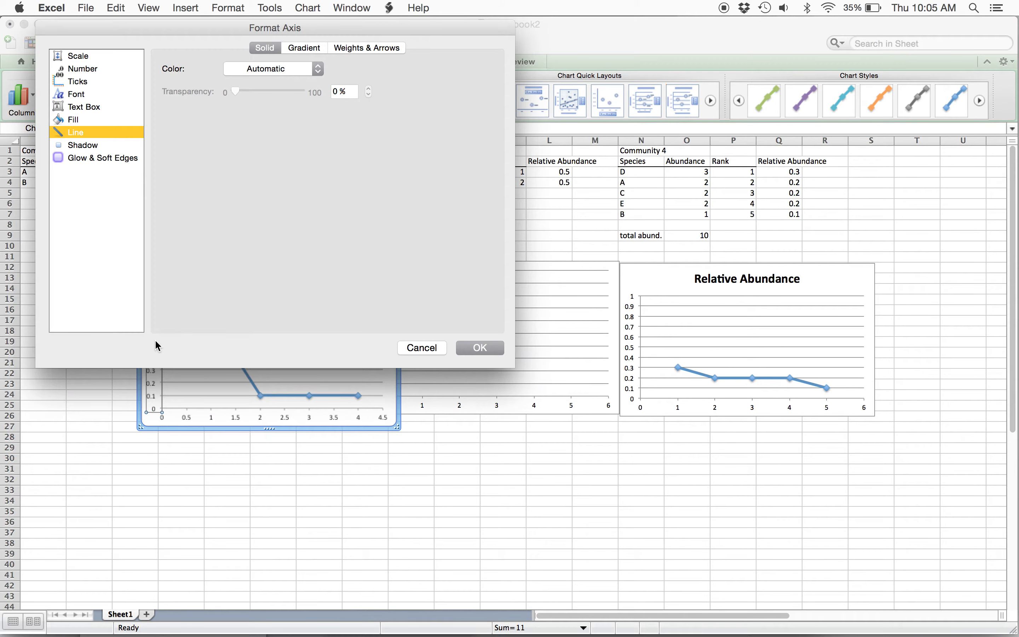
click(84, 57)
double_click(284, 112)
key(Return)
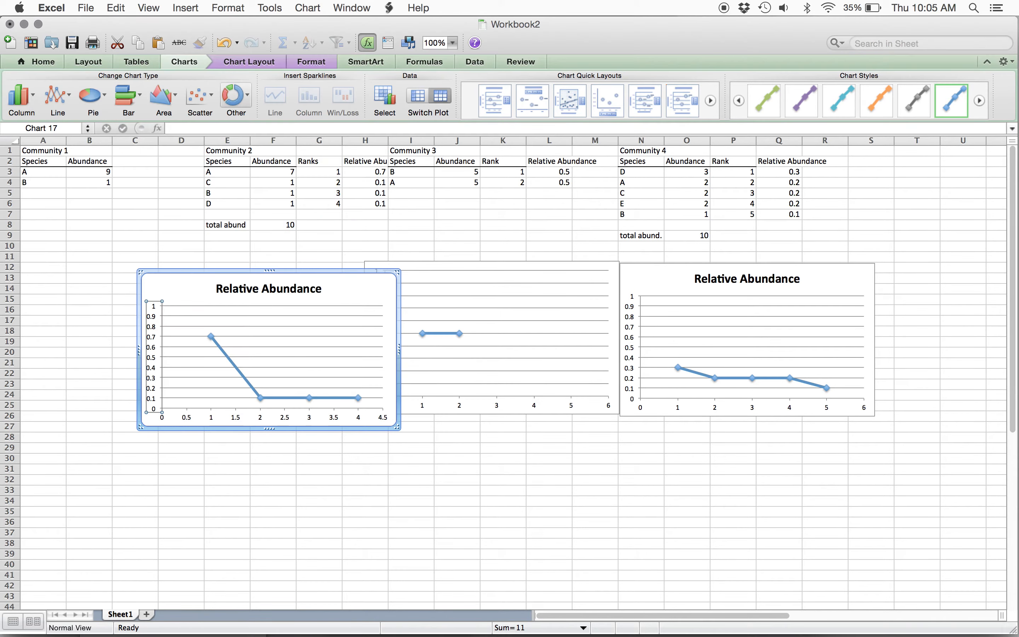
Step: Set the Community 2 chart's horizontal axis maximum to 6 and move the chart down to about row 24, clear of most of the Community 3 chart
double_click(286, 418)
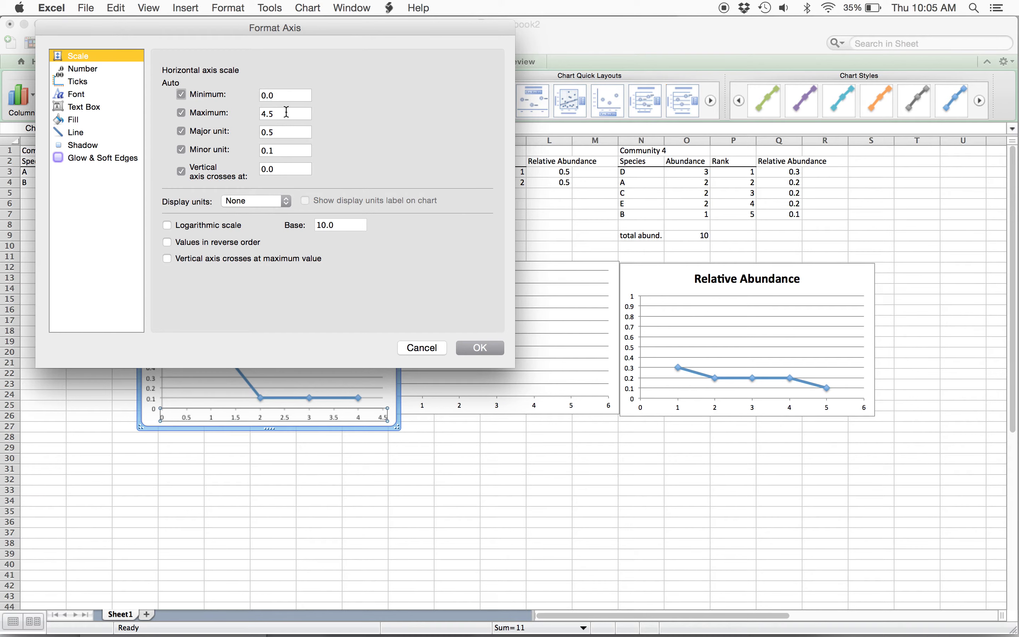
double_click(286, 113)
key(Return)
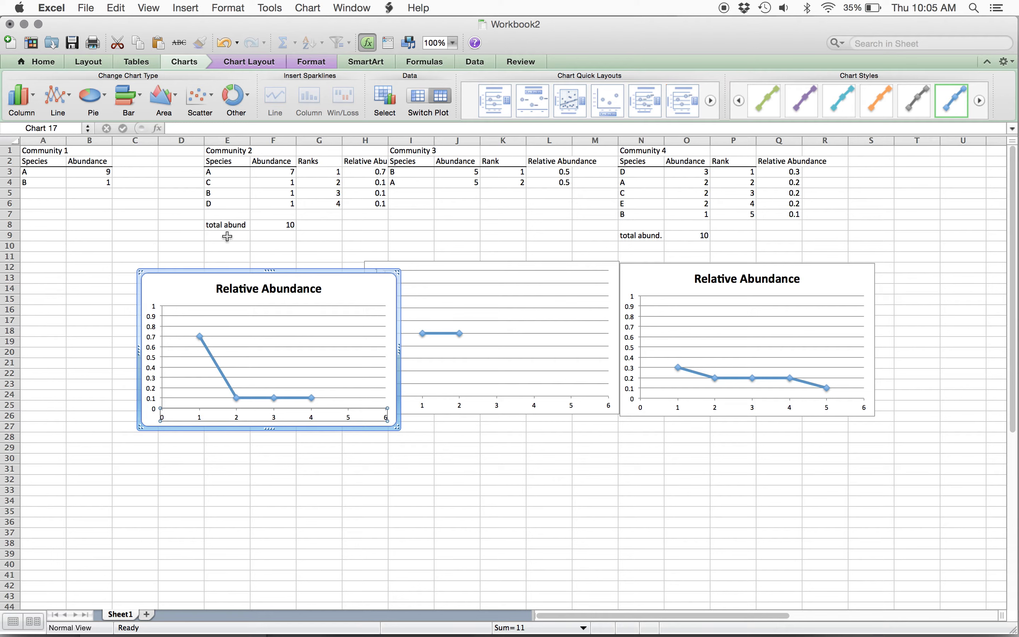
drag(168, 274, 202, 399)
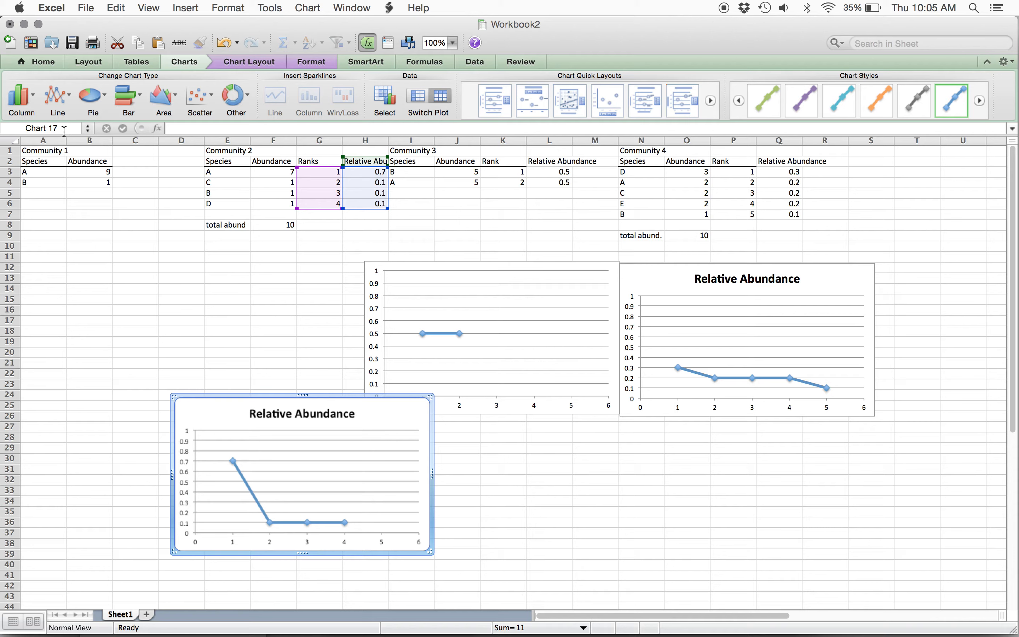
Step: Add a Rank column to the Community 1 table in C2, with ranks 1 and 2 in C3:C4
click(133, 162)
text(Rank)
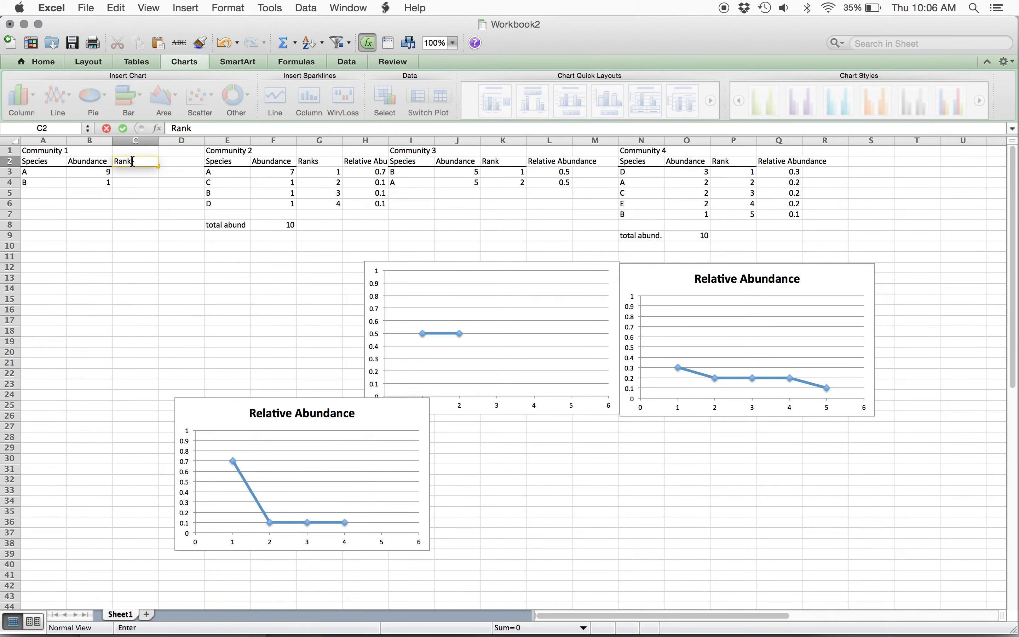
key(Return)
text(1)
key(Return)
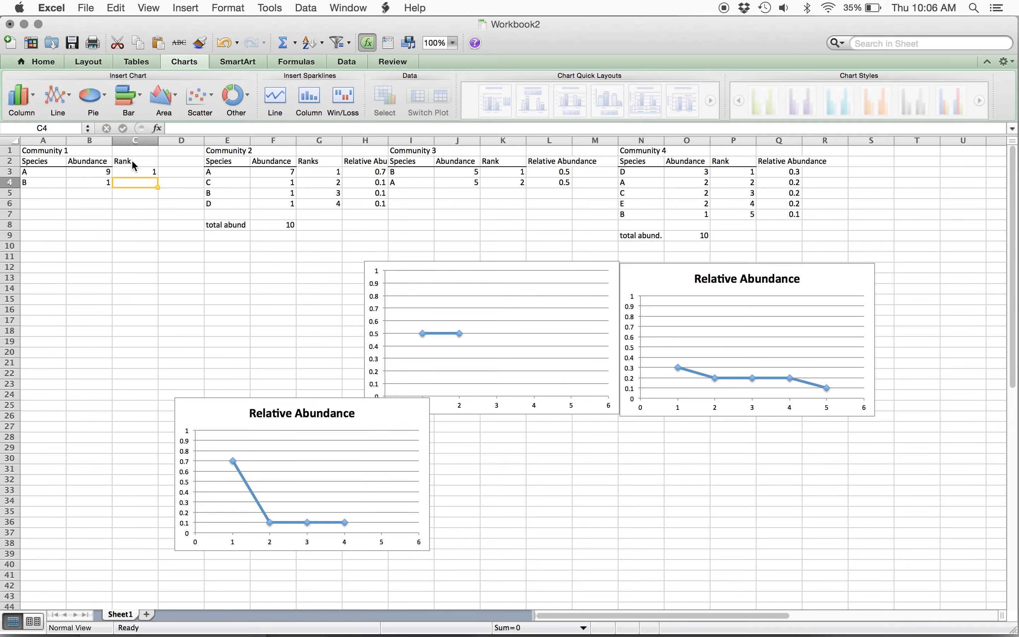
text(2)
key(Return)
Step: Add a Relative Abundance column to the Community 1 table in D2, with values .9 and .1 in D3:D4
click(168, 162)
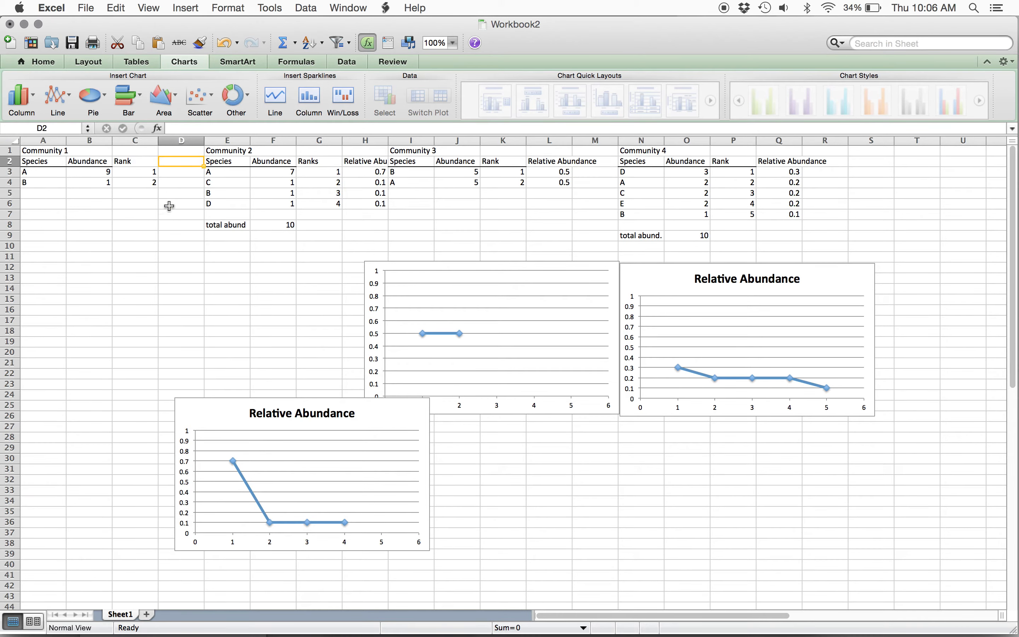
text(Relative A)
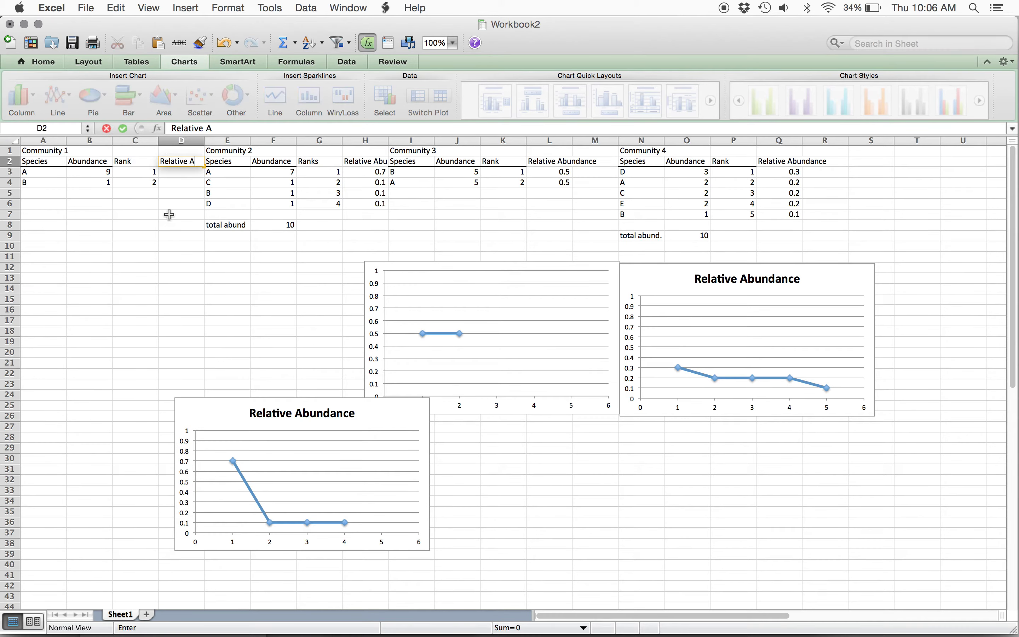
text(ub)
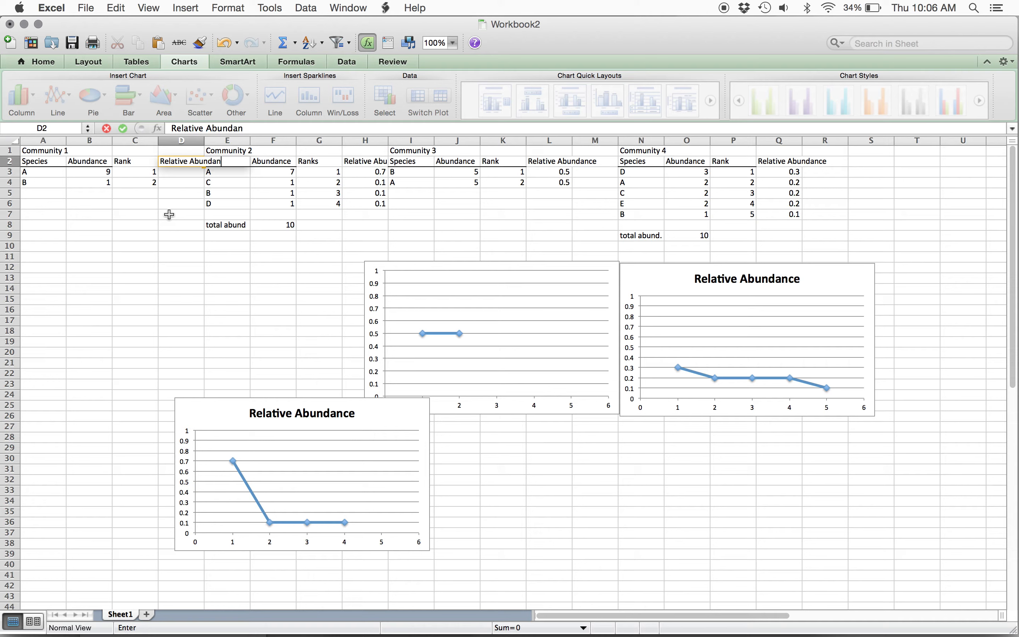
key(Return)
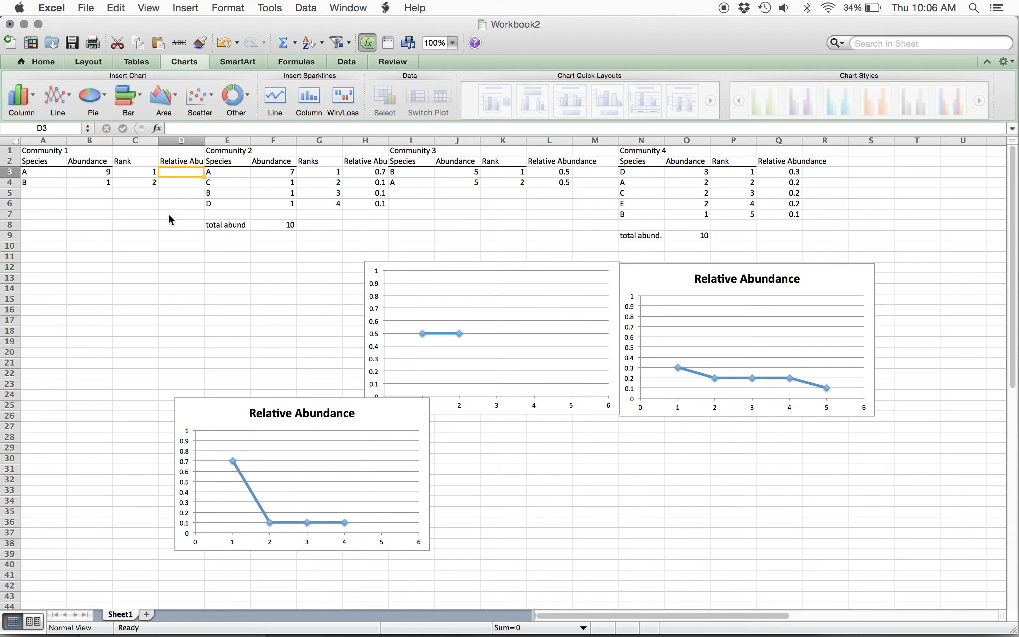
text(.9)
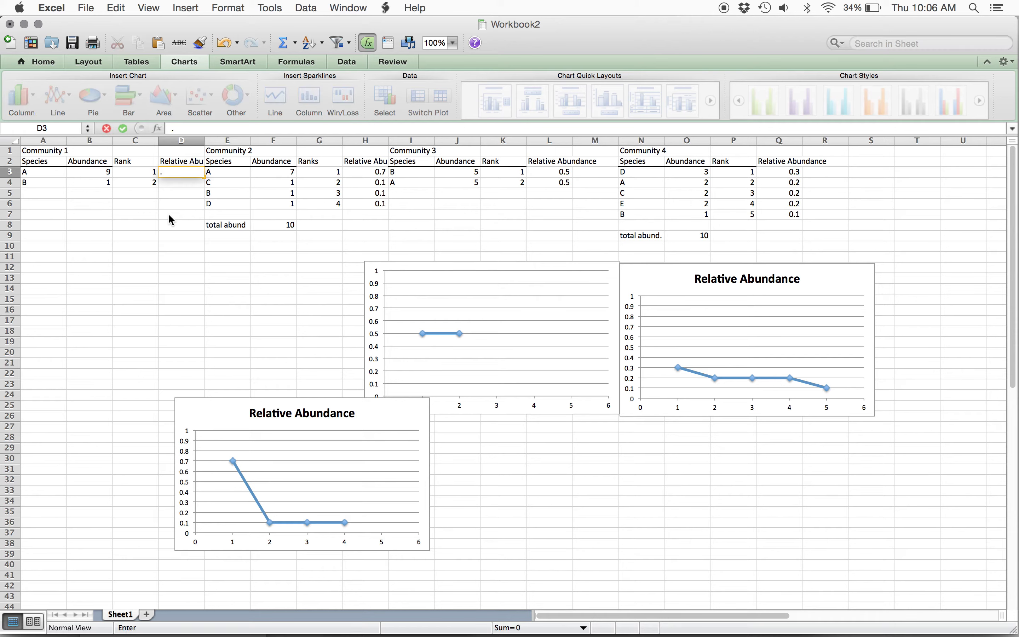
key(Return)
text(.1)
key(Return)
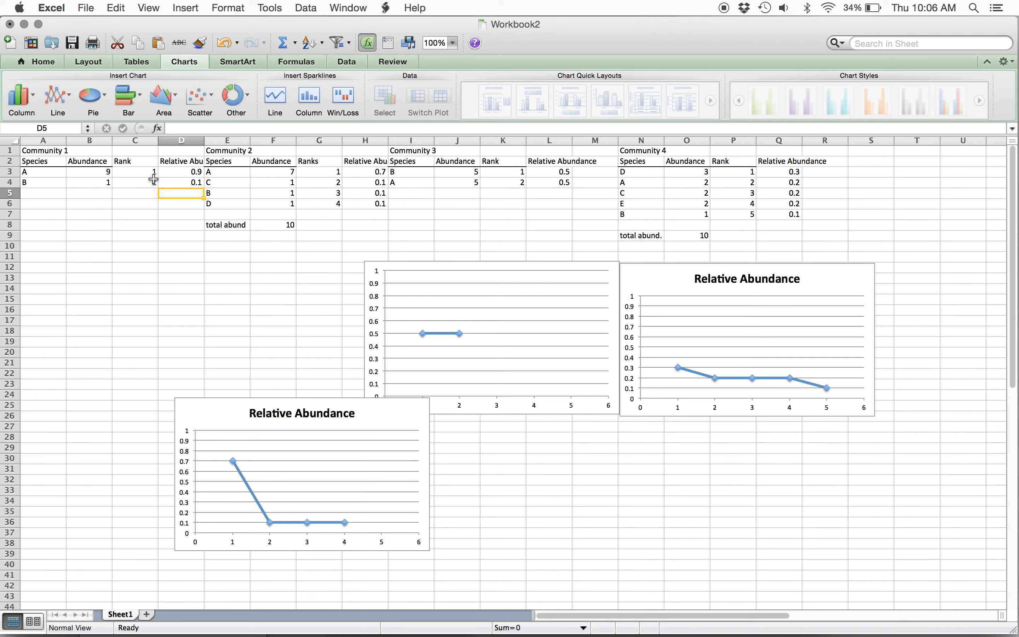
Step: Plot Community 1's Rank and Relative Abundance (C2:D4) as a straight marked scatter chart and place it beneath the Community 1 table
click(144, 164)
drag(145, 164, 160, 180)
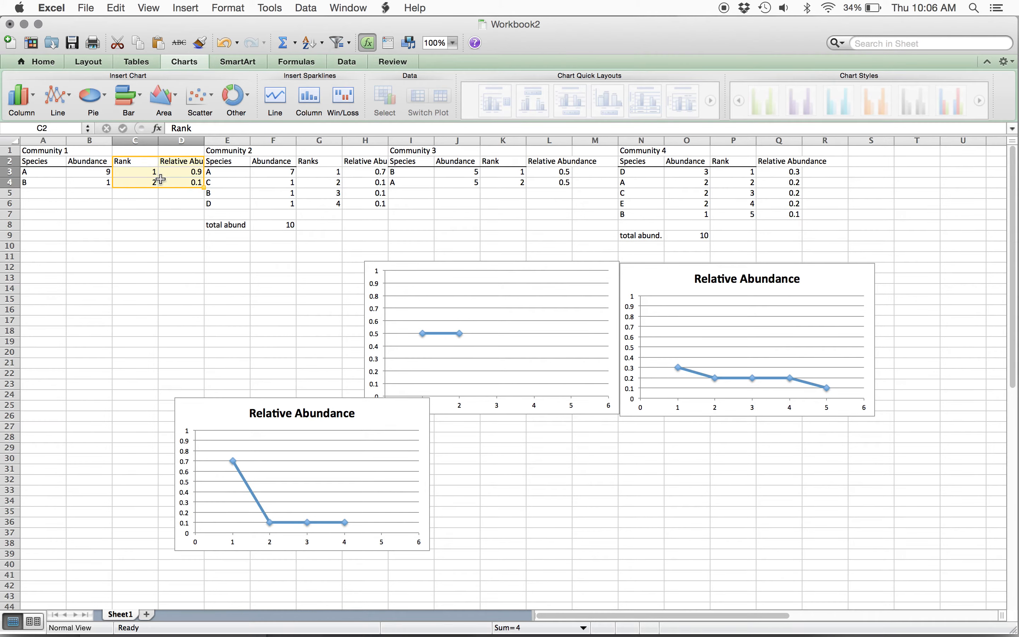
click(207, 99)
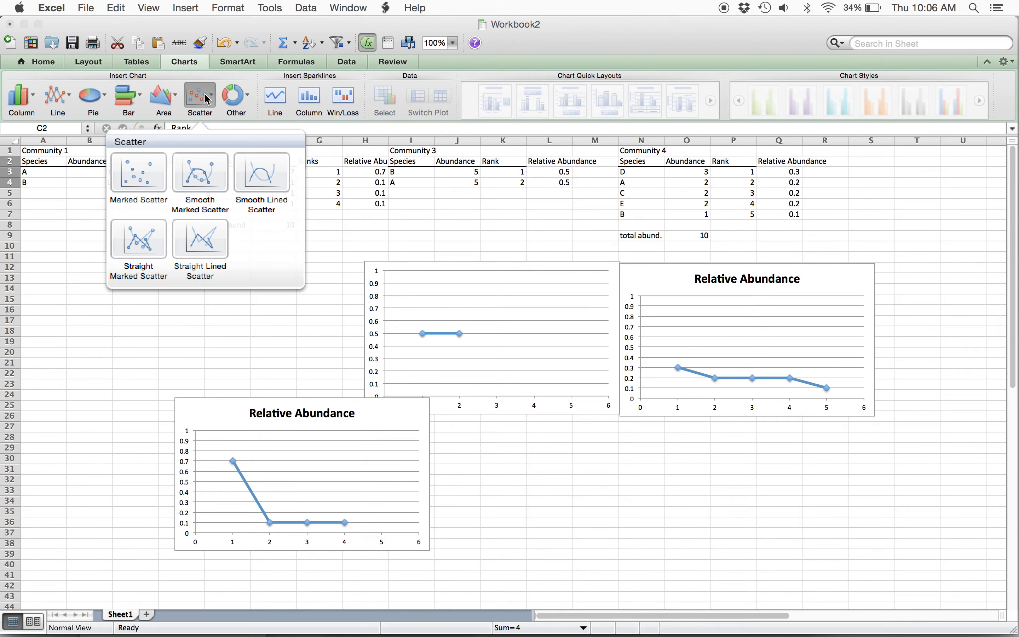
click(135, 250)
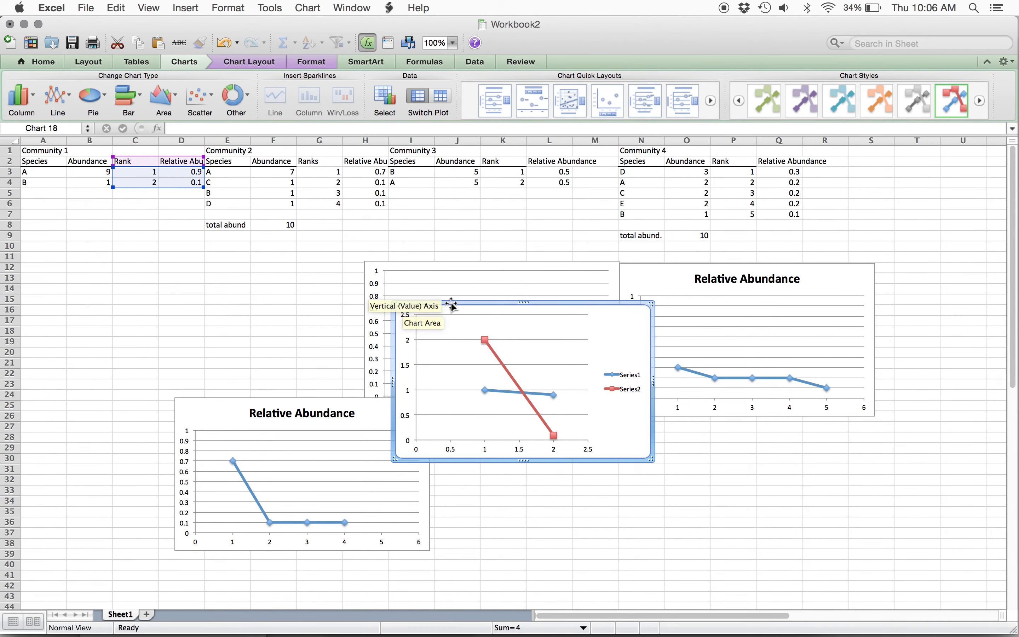
drag(451, 303, 79, 247)
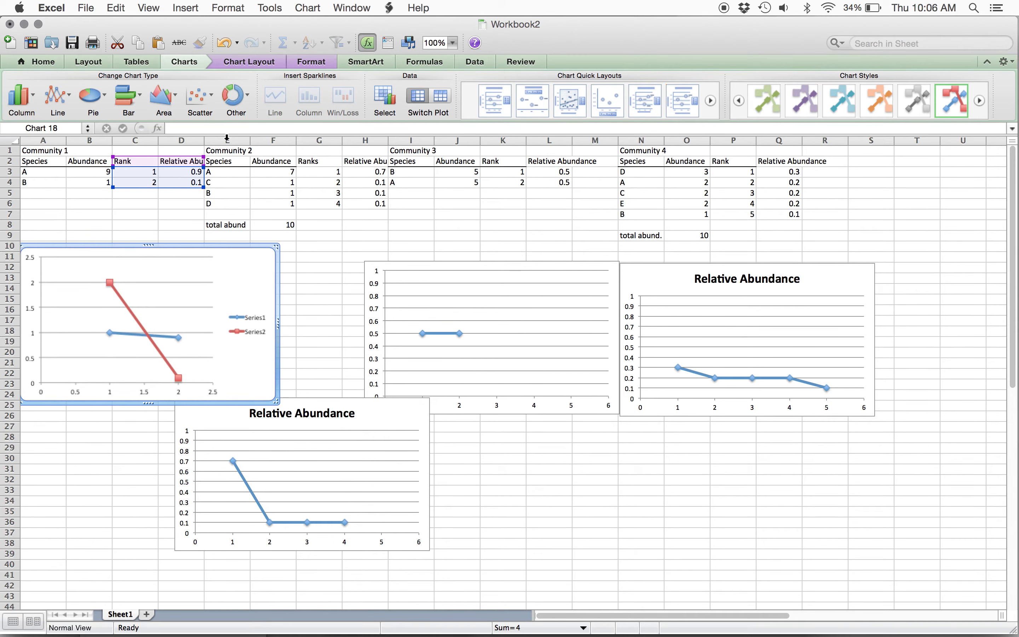
Step: In the Community 1 chart's source data, set the X values of Series1 to the ranks in C3:C4
click(319, 6)
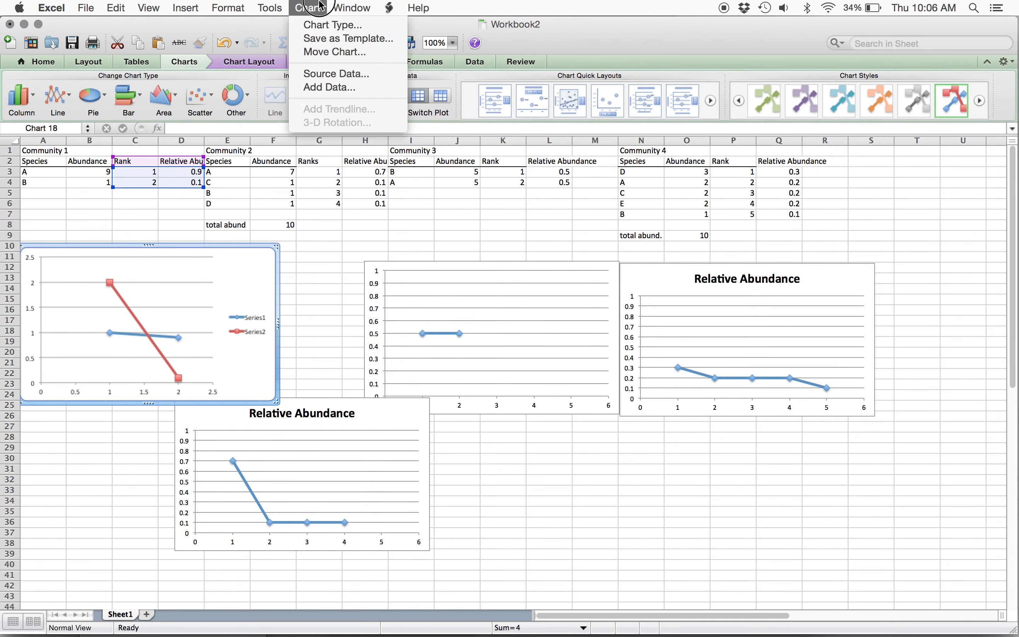
click(328, 74)
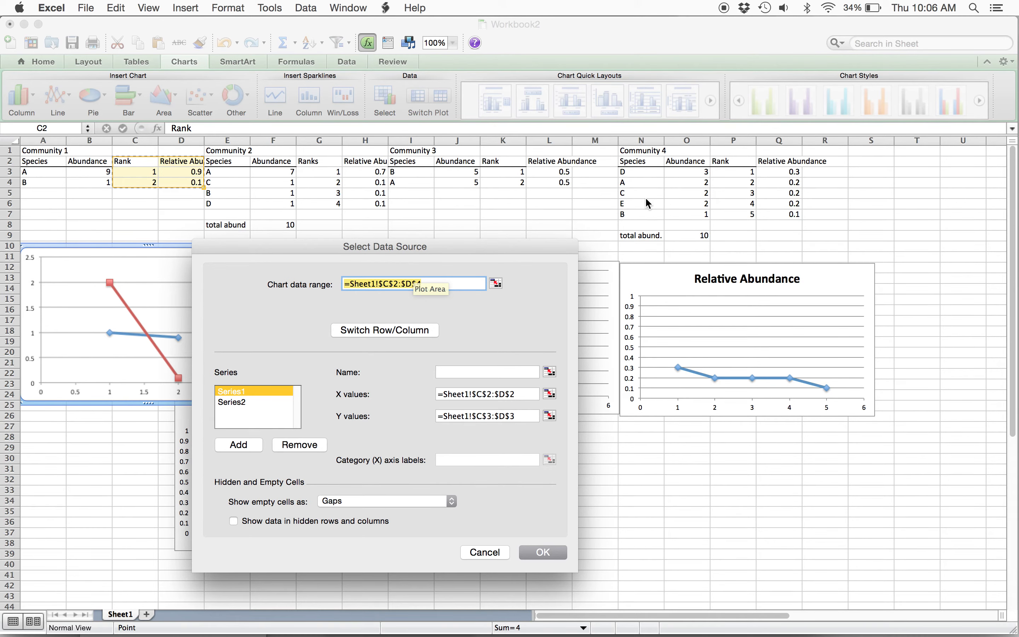
drag(512, 251, 708, 193)
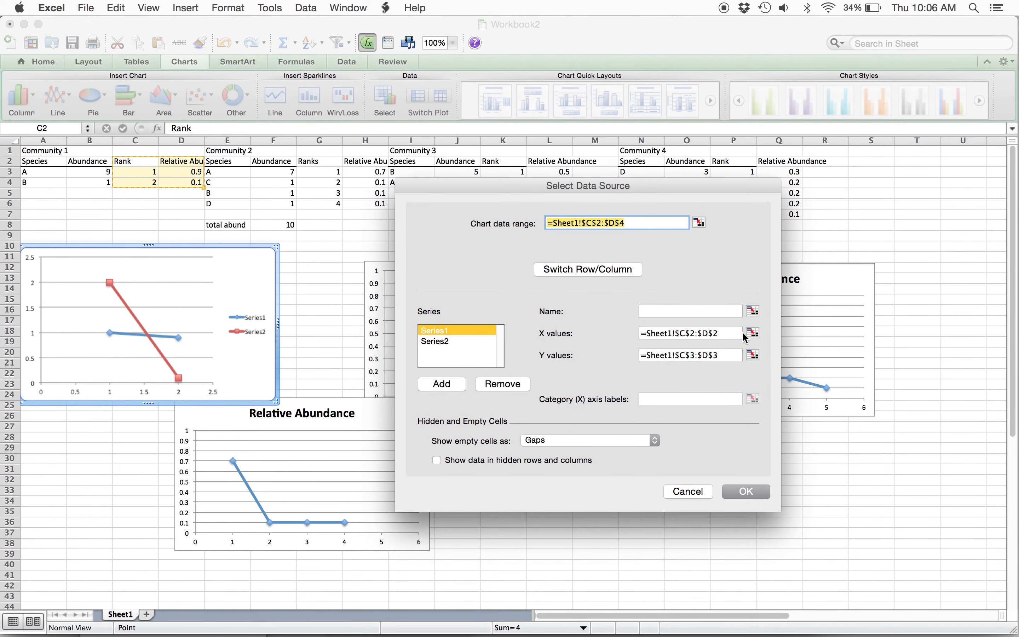
click(729, 333)
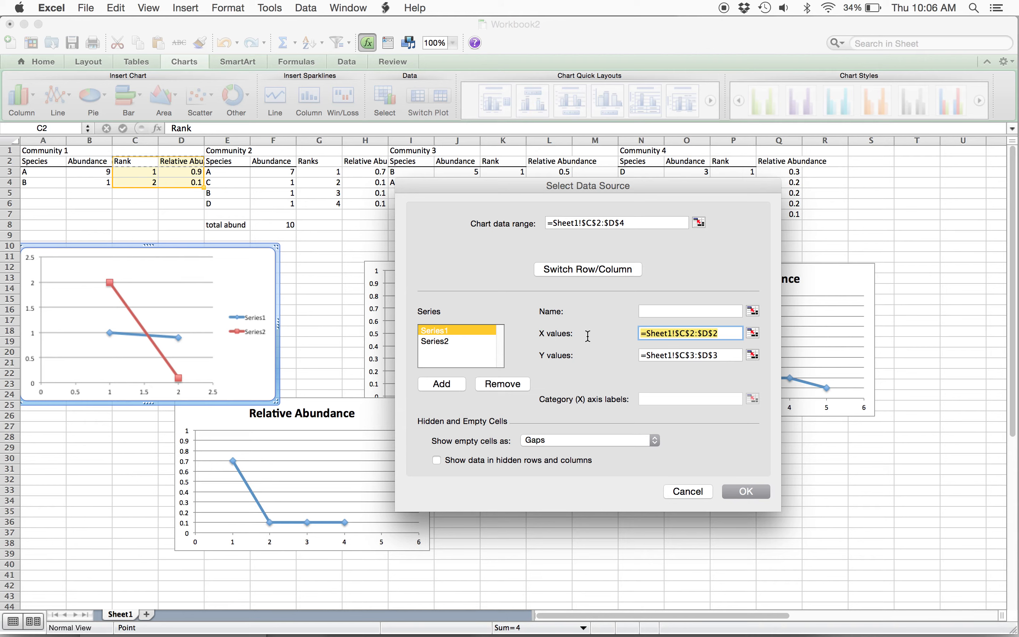
key(BackSpace)
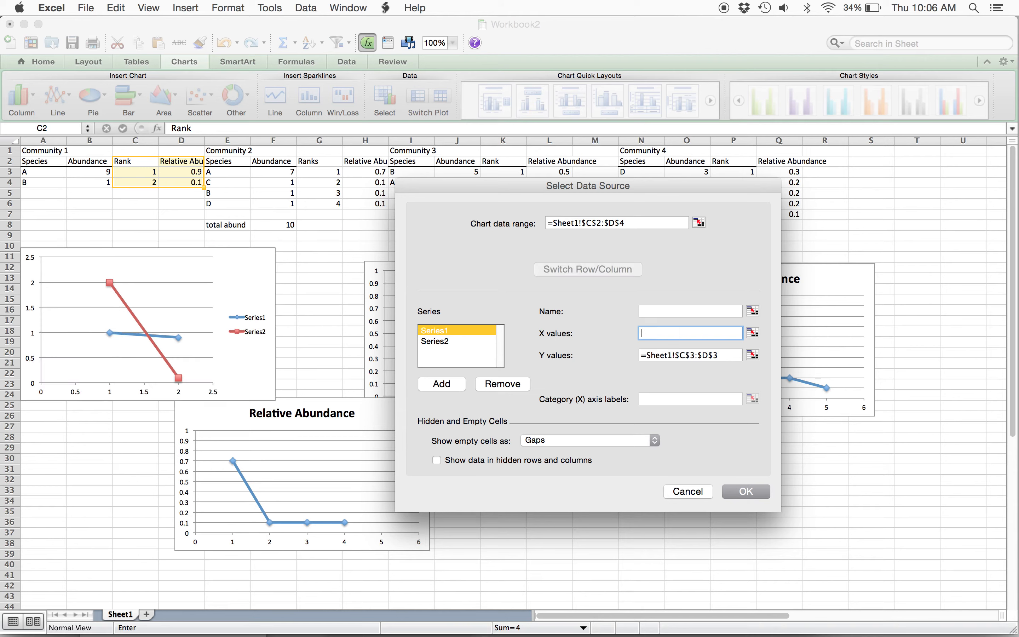
click(756, 332)
click(142, 172)
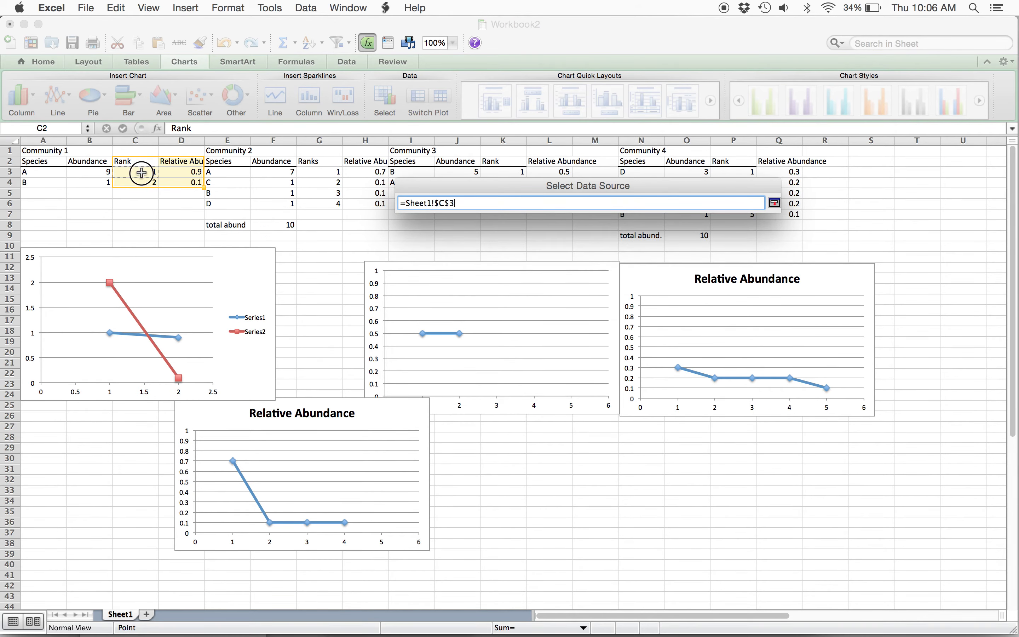
drag(141, 173, 141, 182)
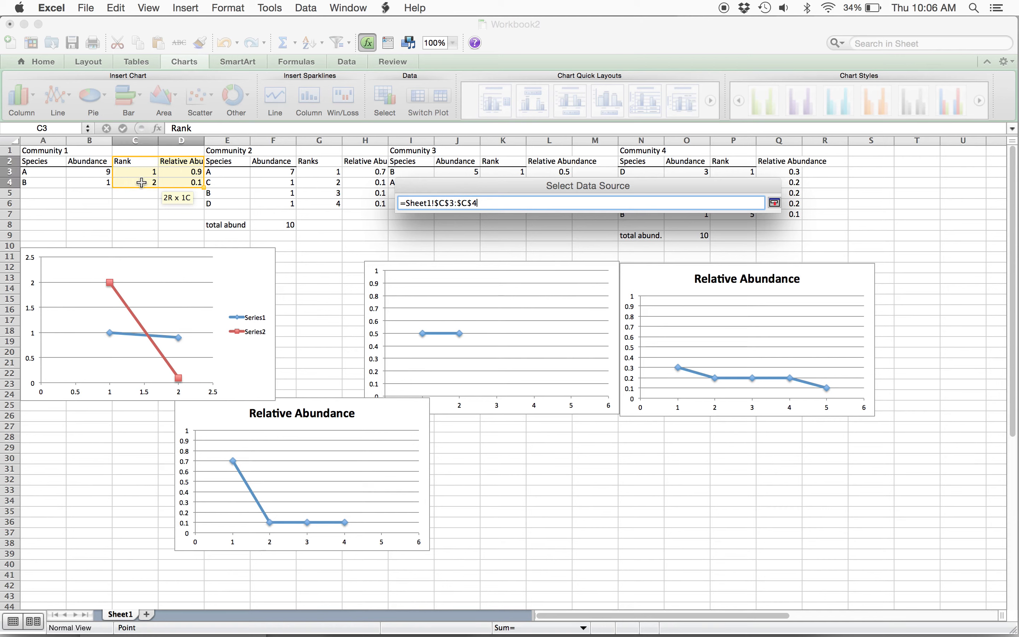
click(775, 203)
Step: Set the Y values of Series1 to the Community 1 relative abundances in D3:D4
drag(724, 352, 634, 352)
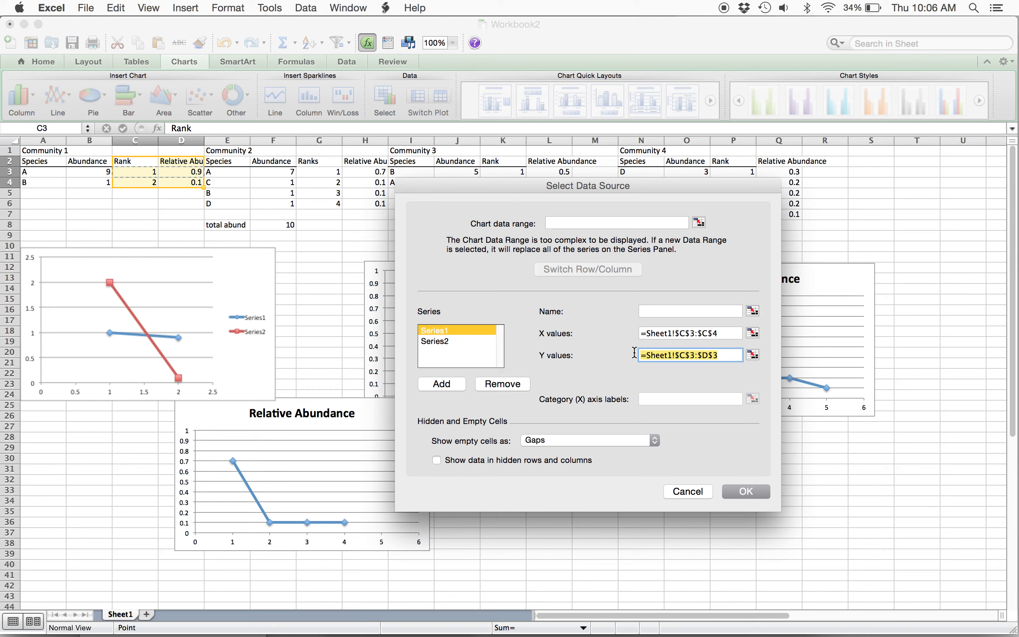
click(753, 355)
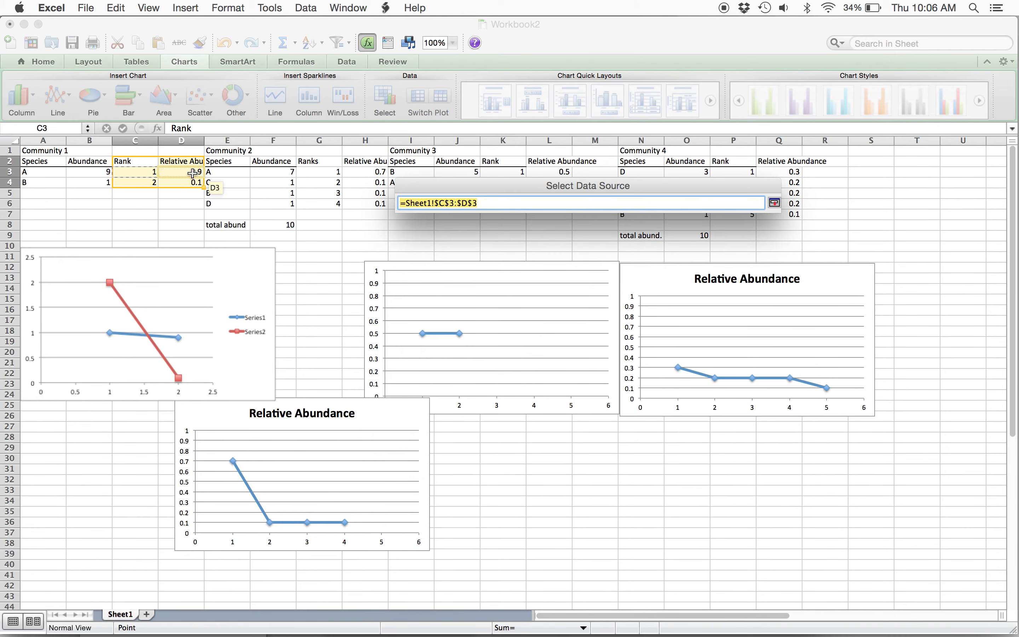
drag(192, 173, 193, 184)
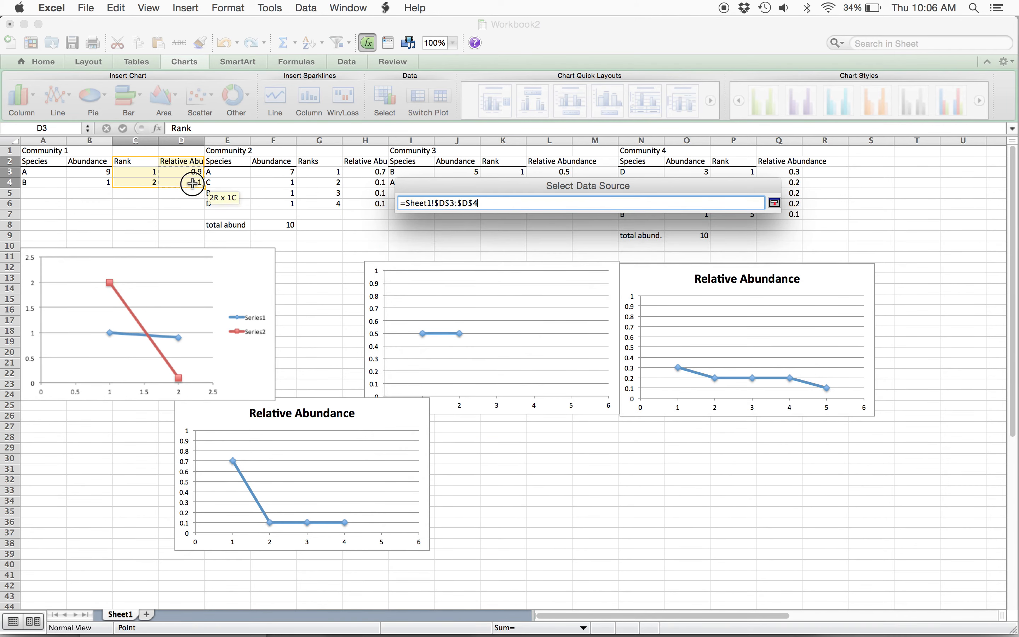
click(774, 203)
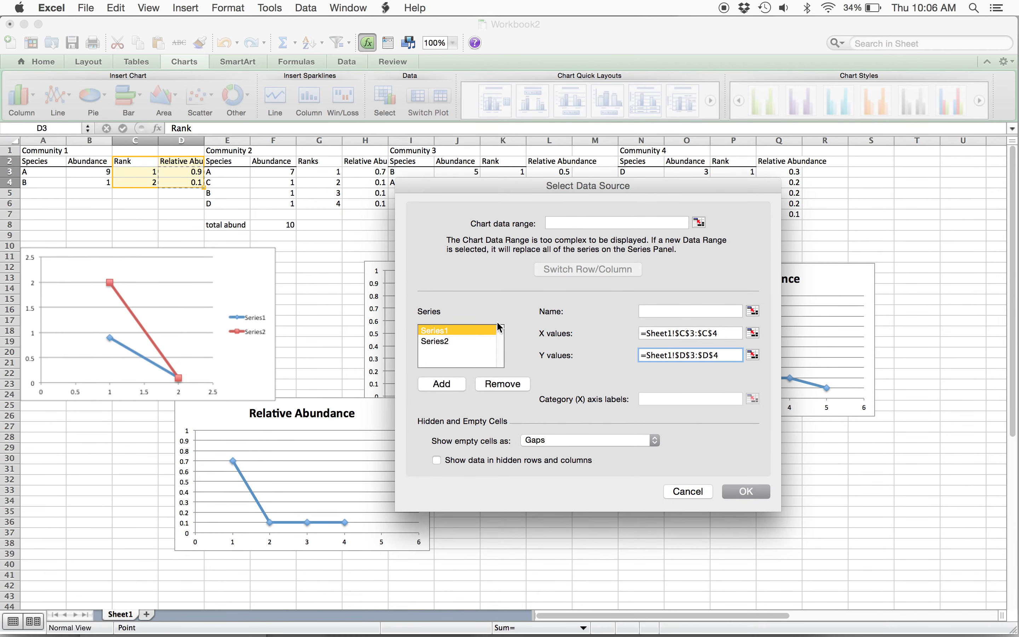
Step: Remove Series2 from the Community 1 chart and apply the source data changes
click(427, 340)
click(495, 384)
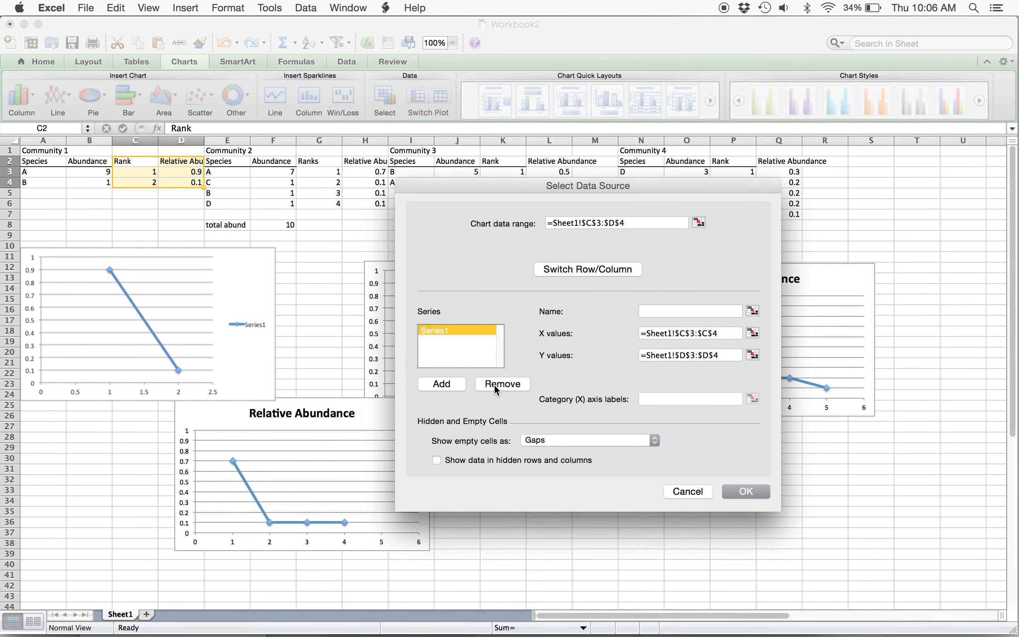
click(745, 491)
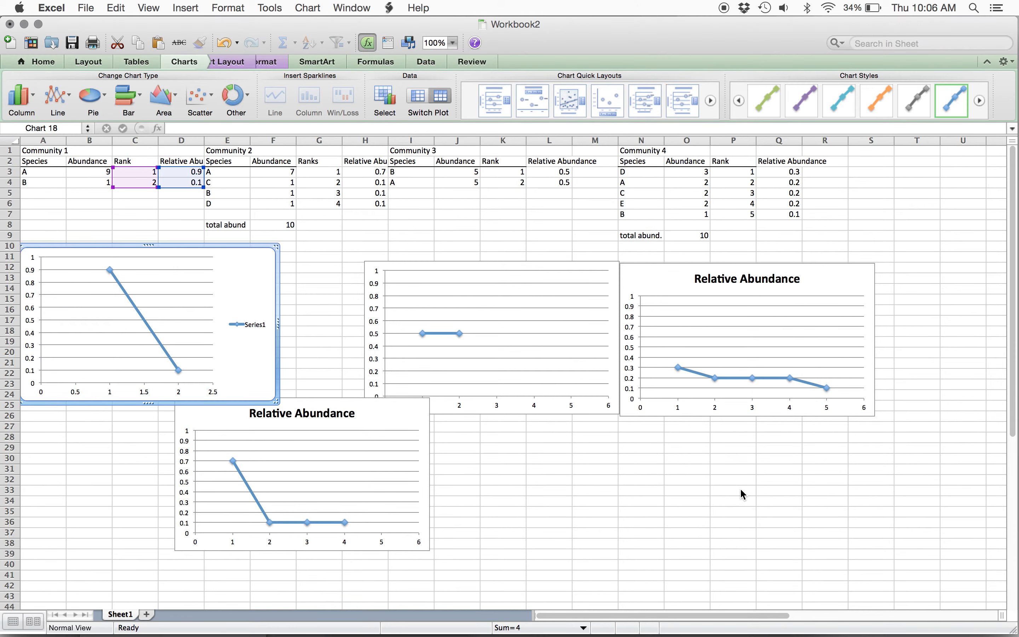
Step: Set the Community 1 chart's horizontal axis maximum to 6 and delete the chart's legend
double_click(35, 287)
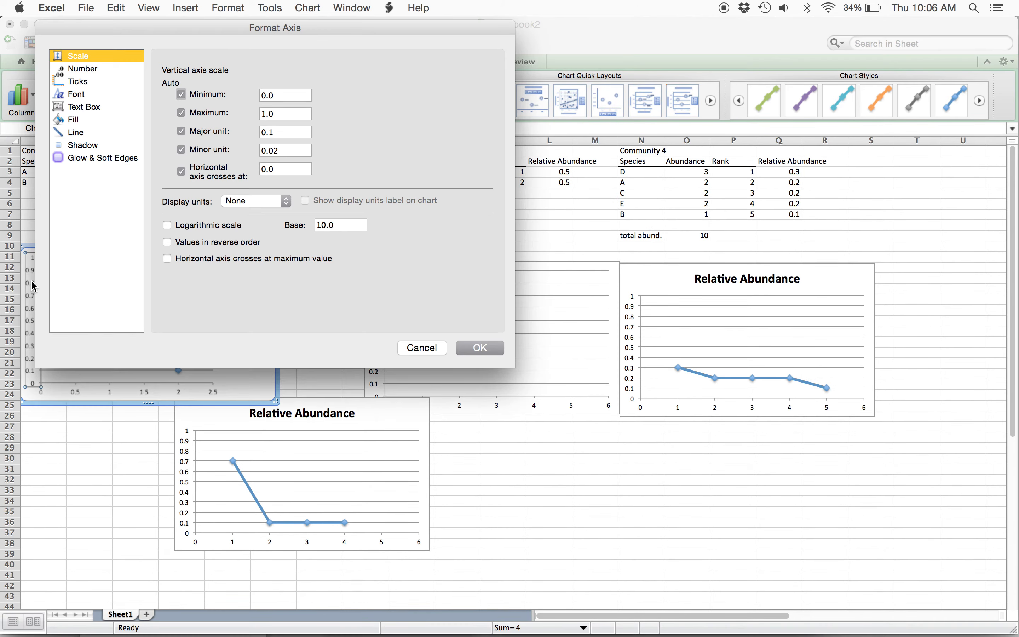
click(471, 349)
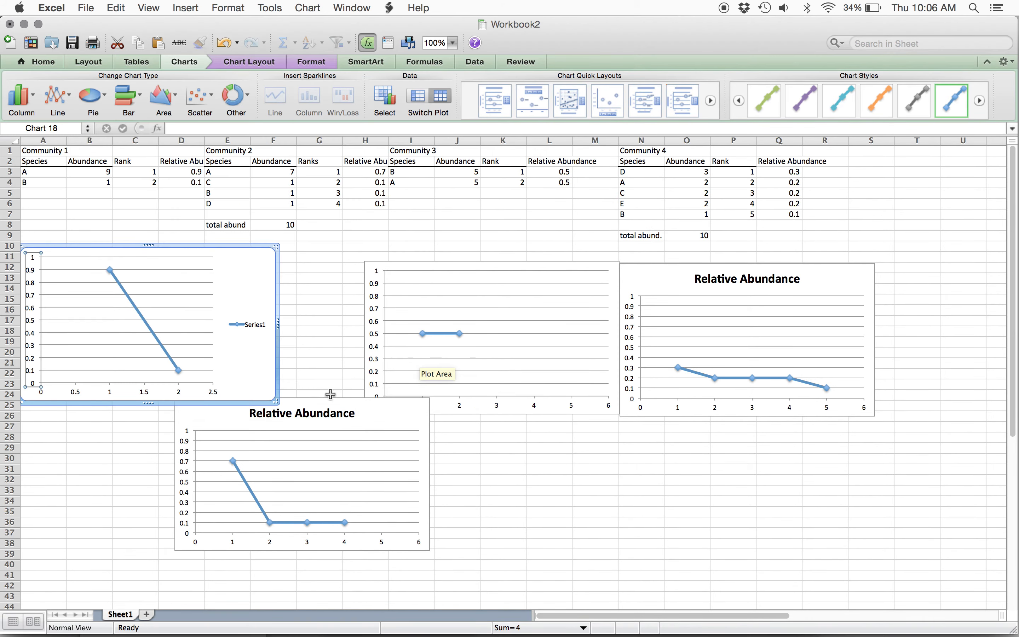
double_click(177, 393)
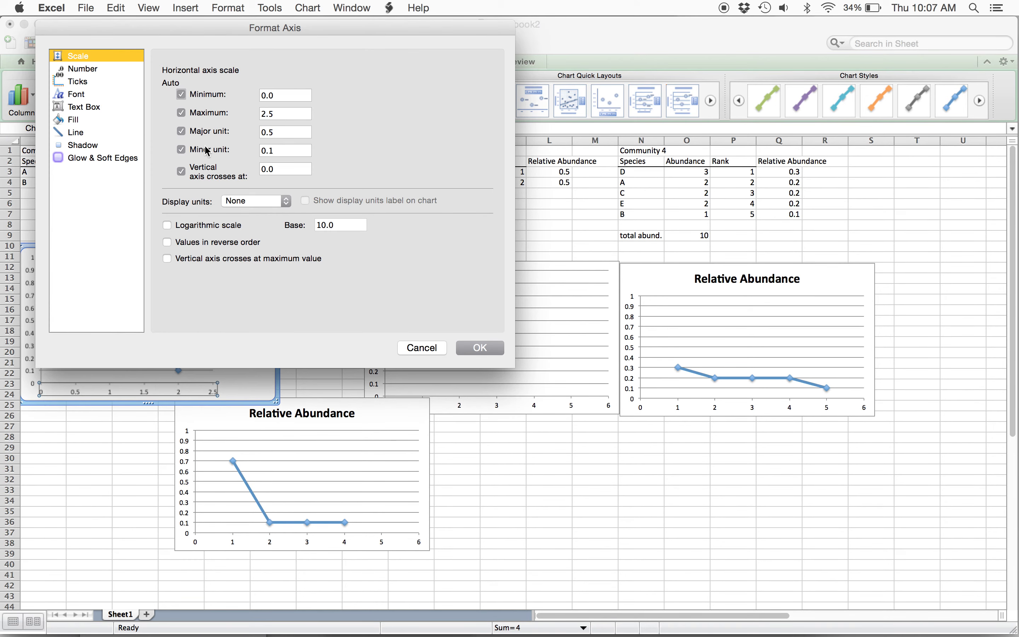
double_click(300, 114)
text(6)
key(Return)
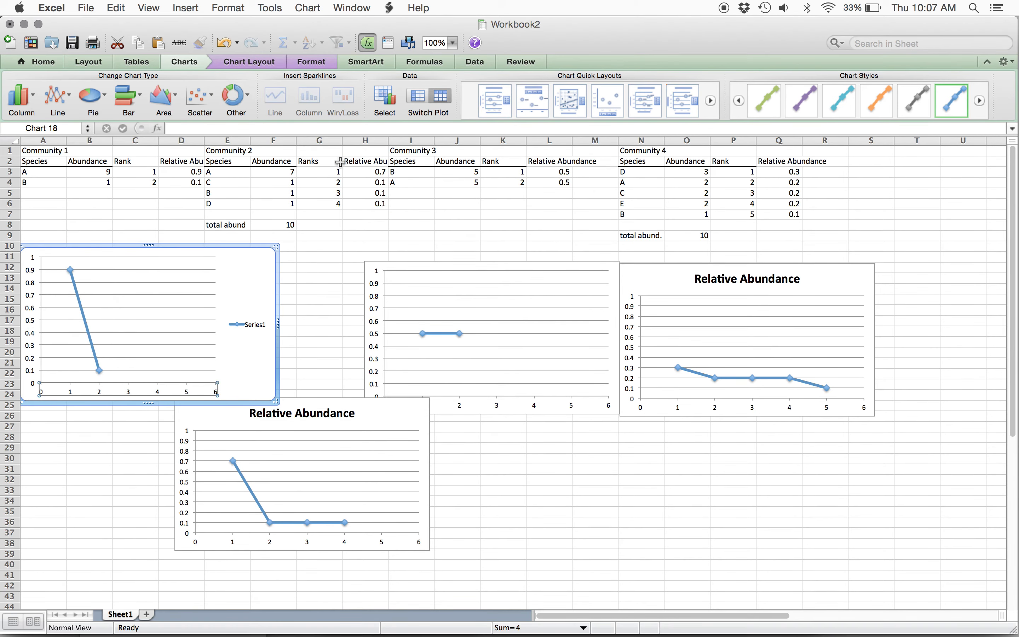
click(254, 325)
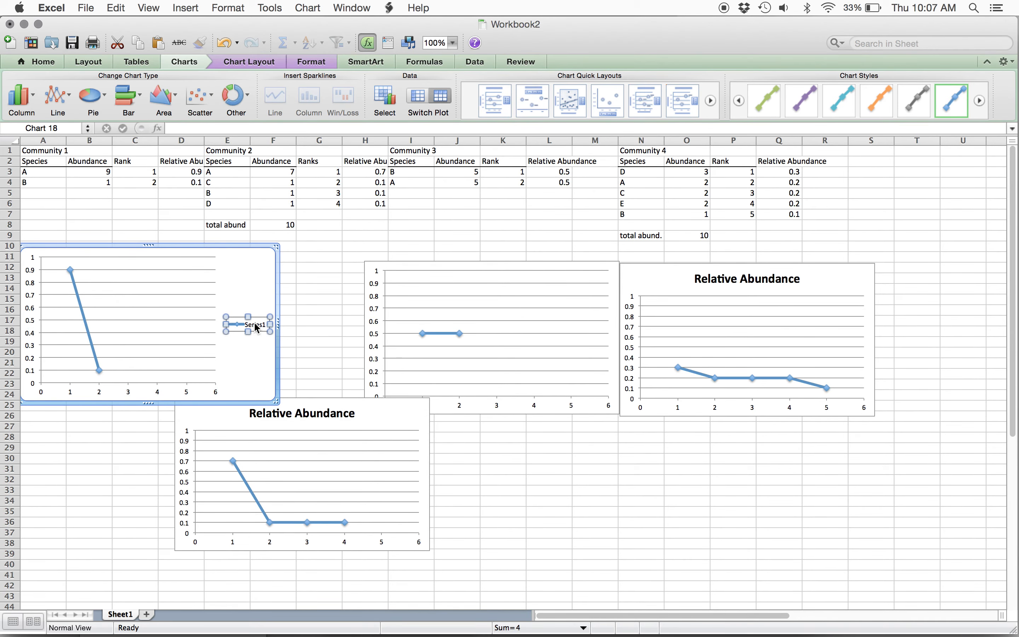
key(Delete)
Step: Delete the titles of the Community 2 and Community 4 charts and move the Community 4 chart down to about row 25
click(349, 413)
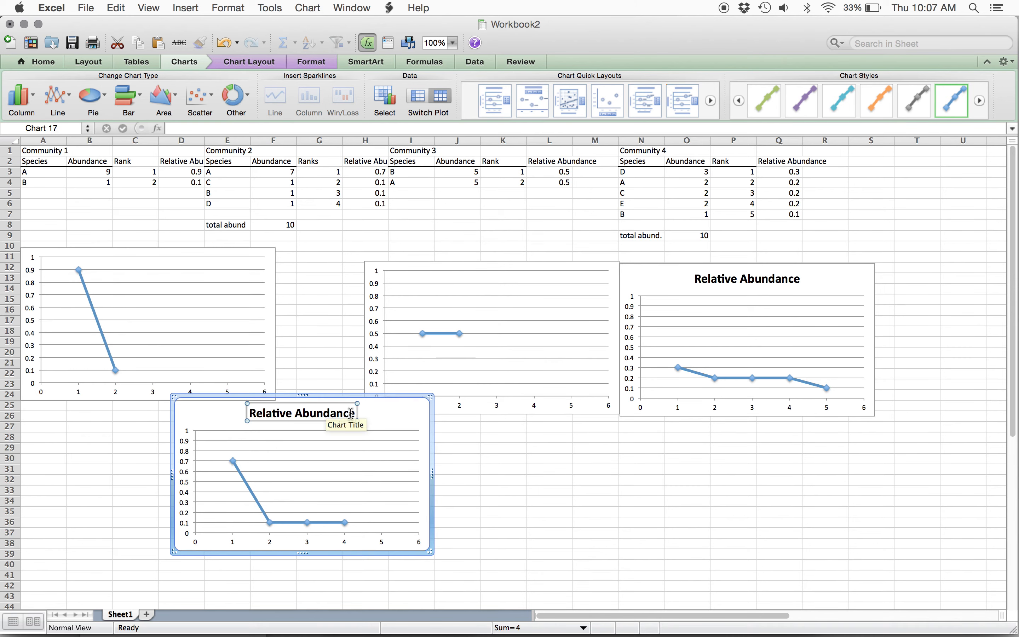
key(Delete)
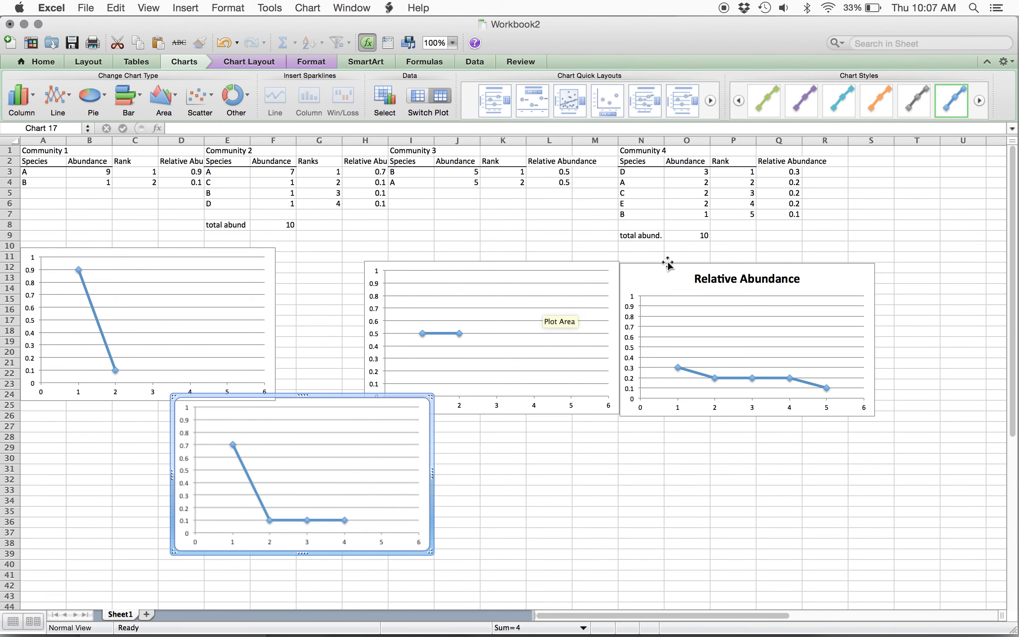
click(758, 280)
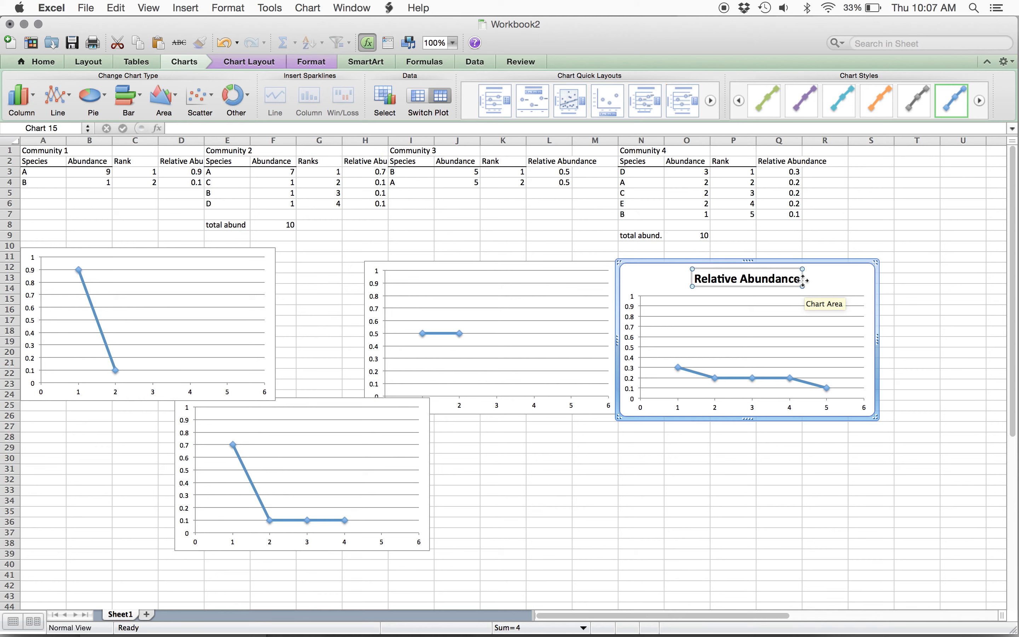
key(Delete)
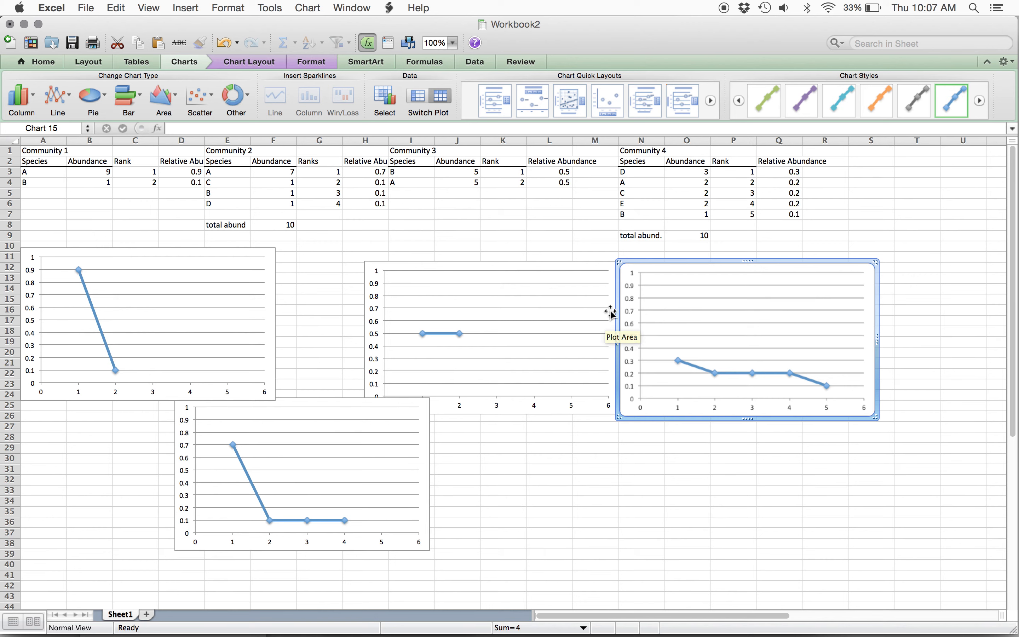
drag(670, 259, 653, 409)
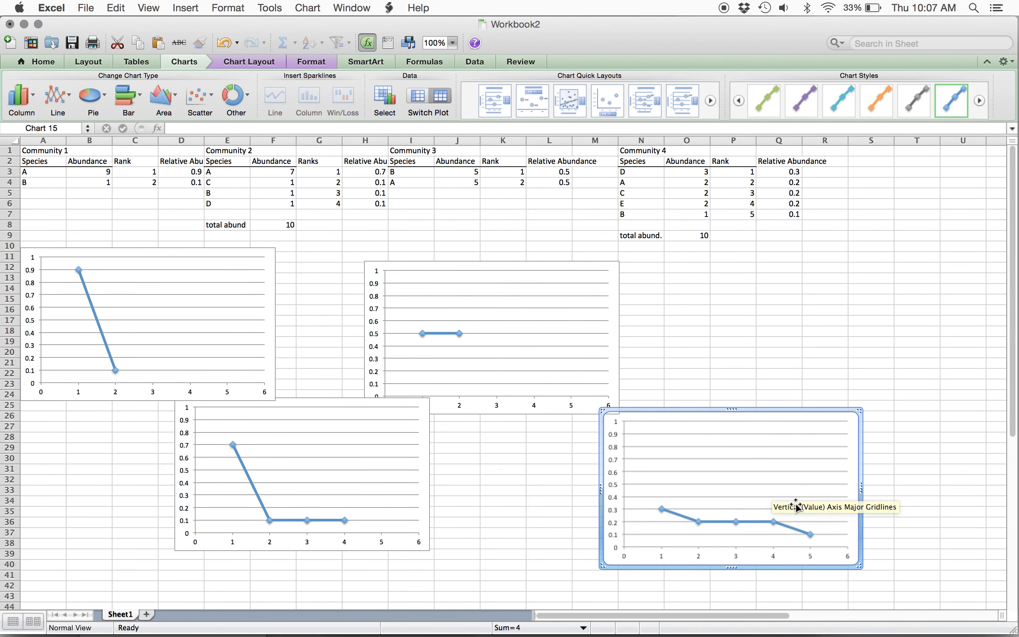